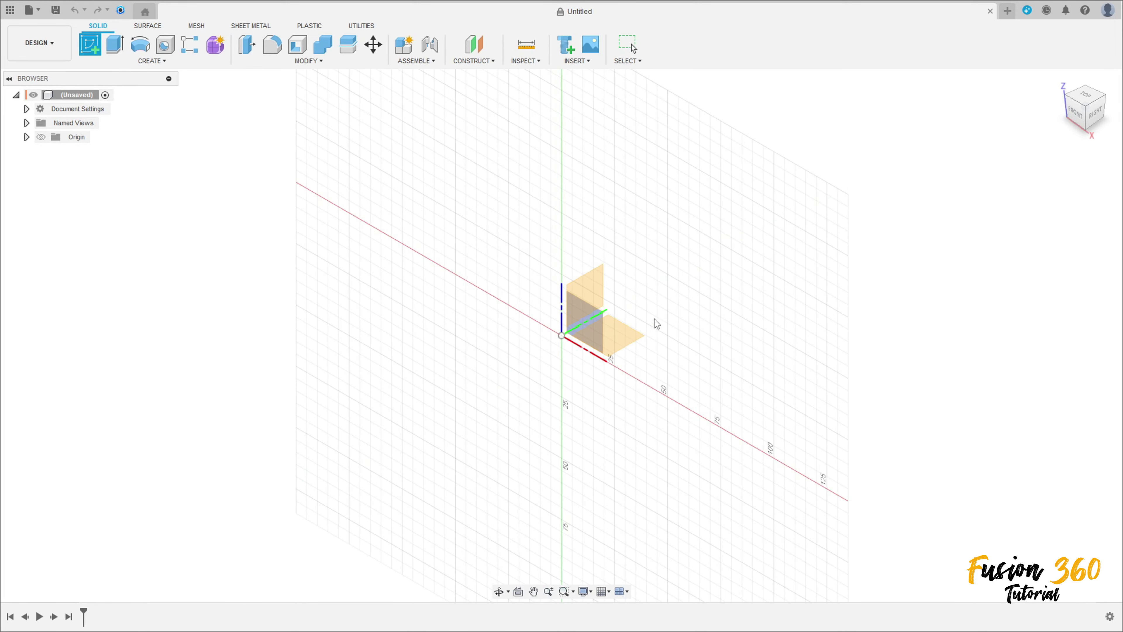
Start a sketch on the XY plane with a 64 mm circle centred at the origin
left_click(630, 341)
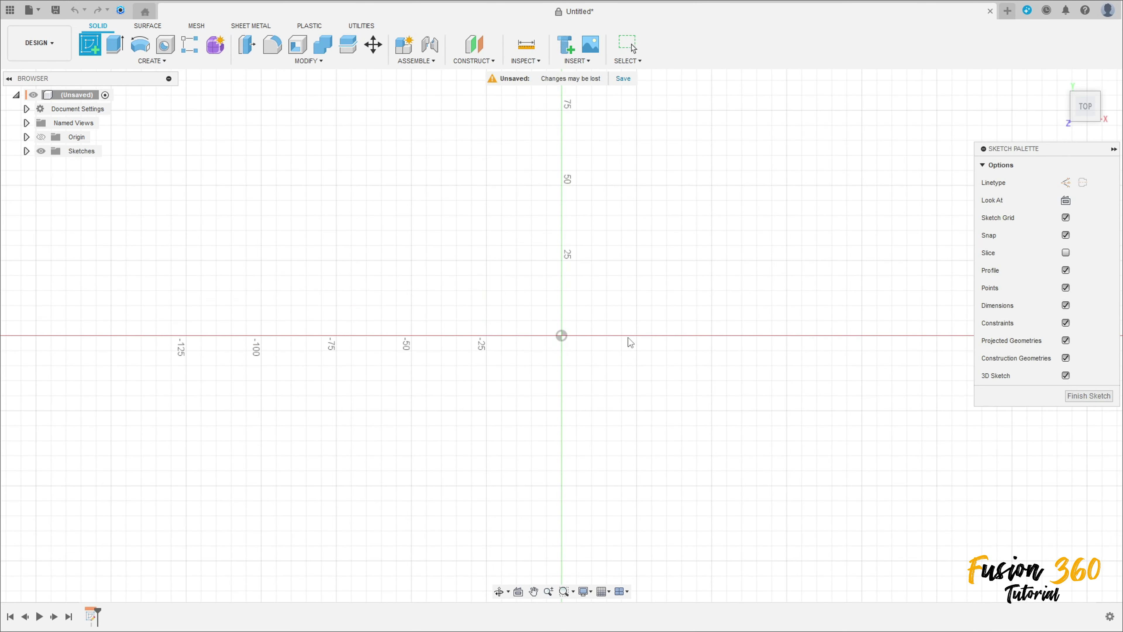
left_click(140, 44)
left_click(561, 336)
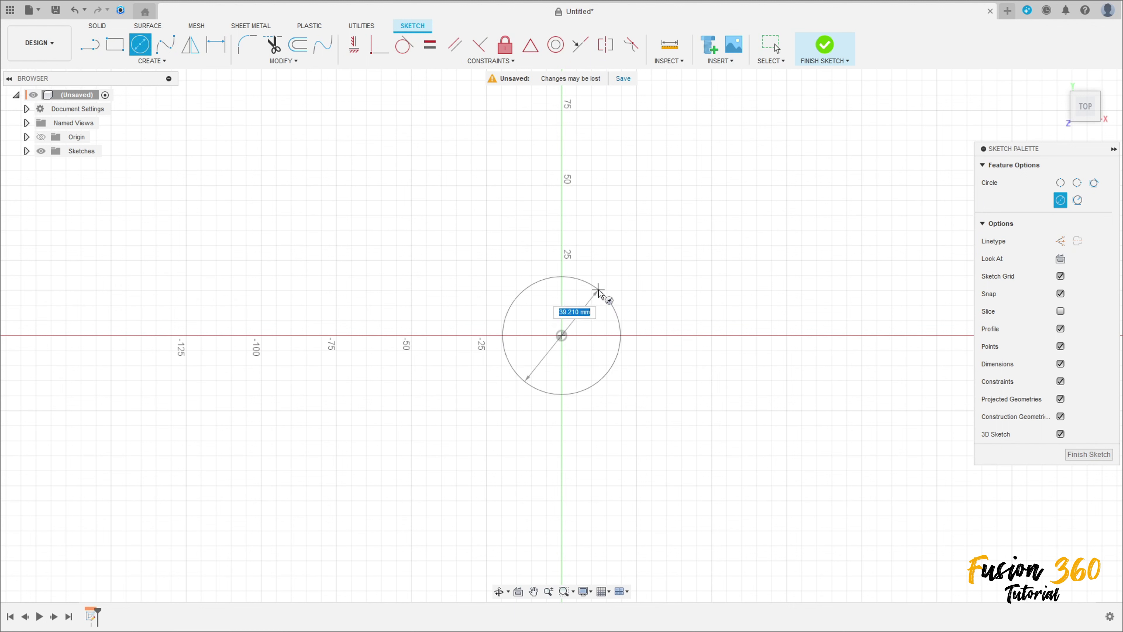
key("Tab")
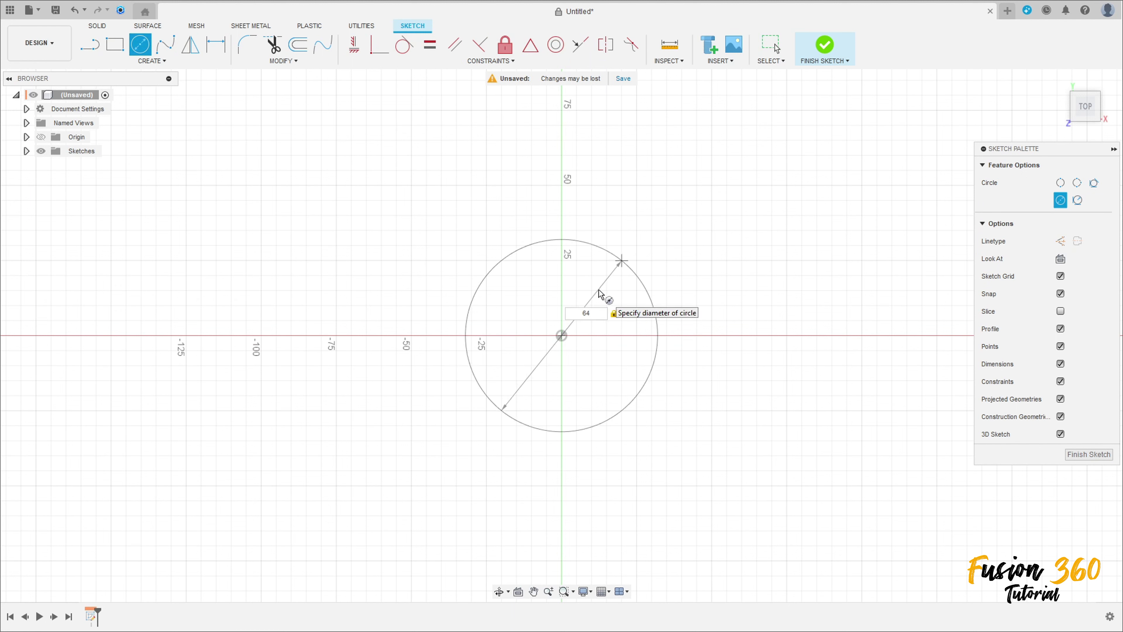
key("Return")
Add a 22 mm circle on each side of the big circle along the X axis
left_click(412, 337)
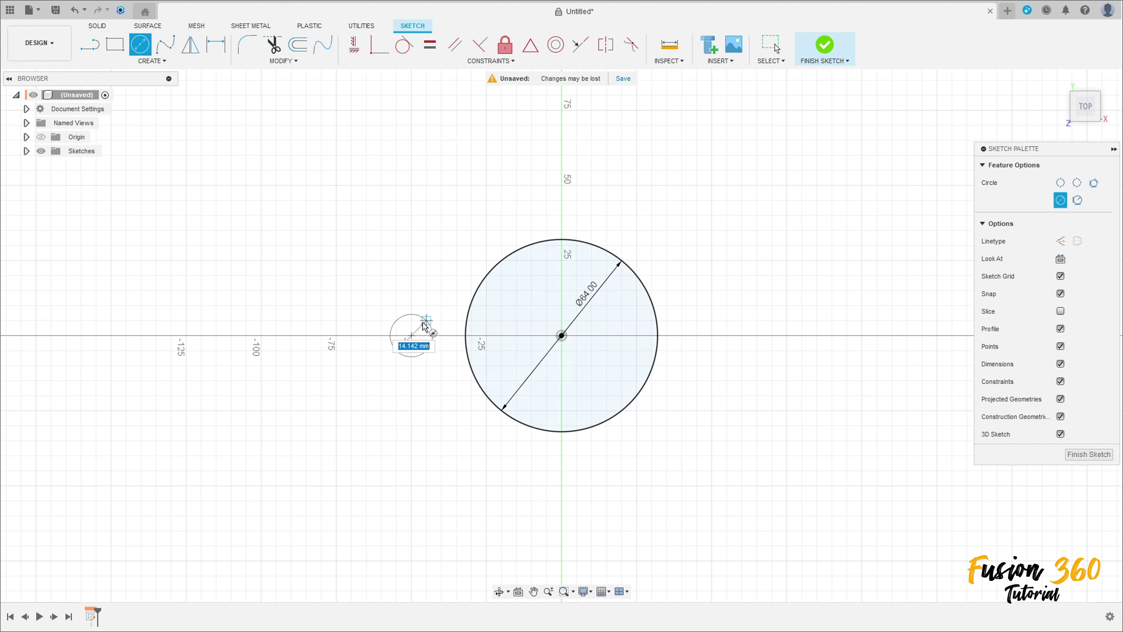
type("22")
key("Return")
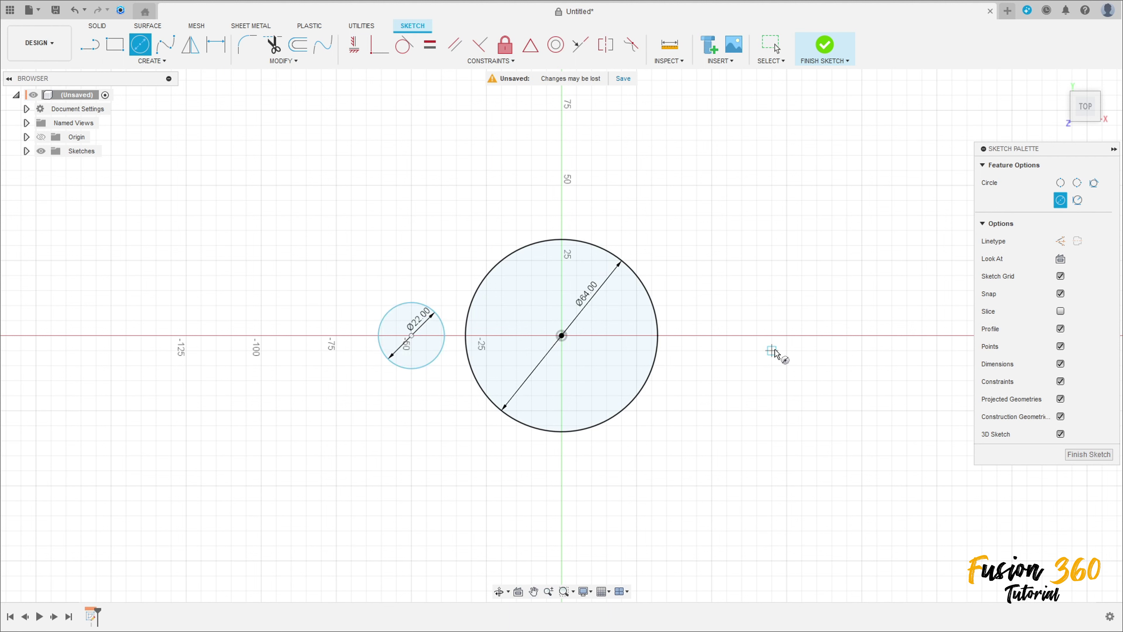
left_click(706, 335)
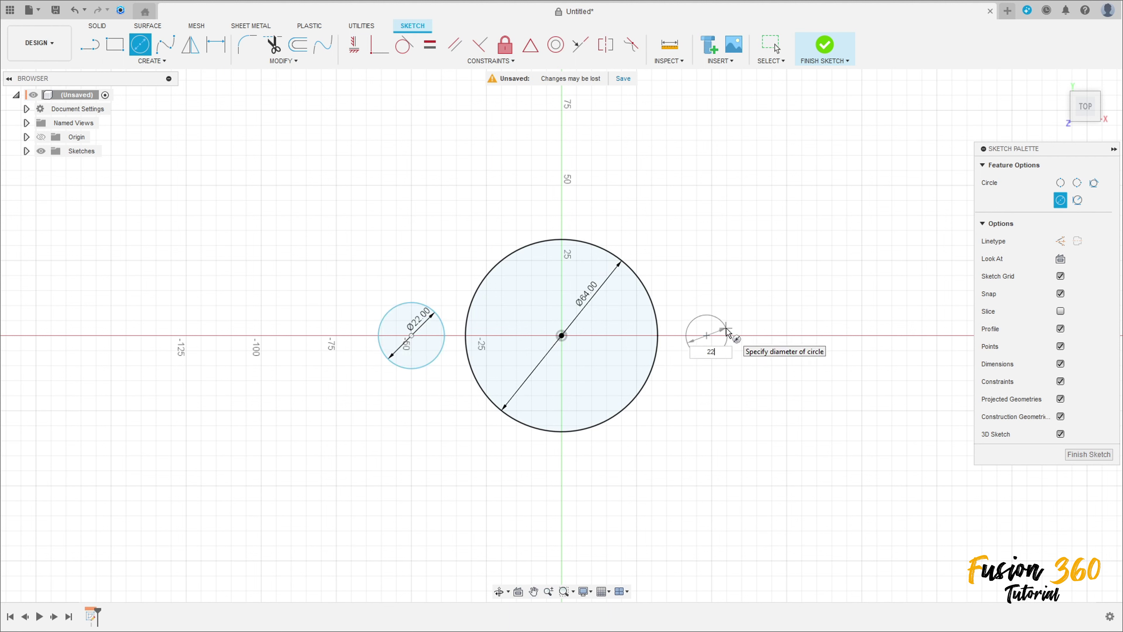
type("22")
key("Return")
key("Return")
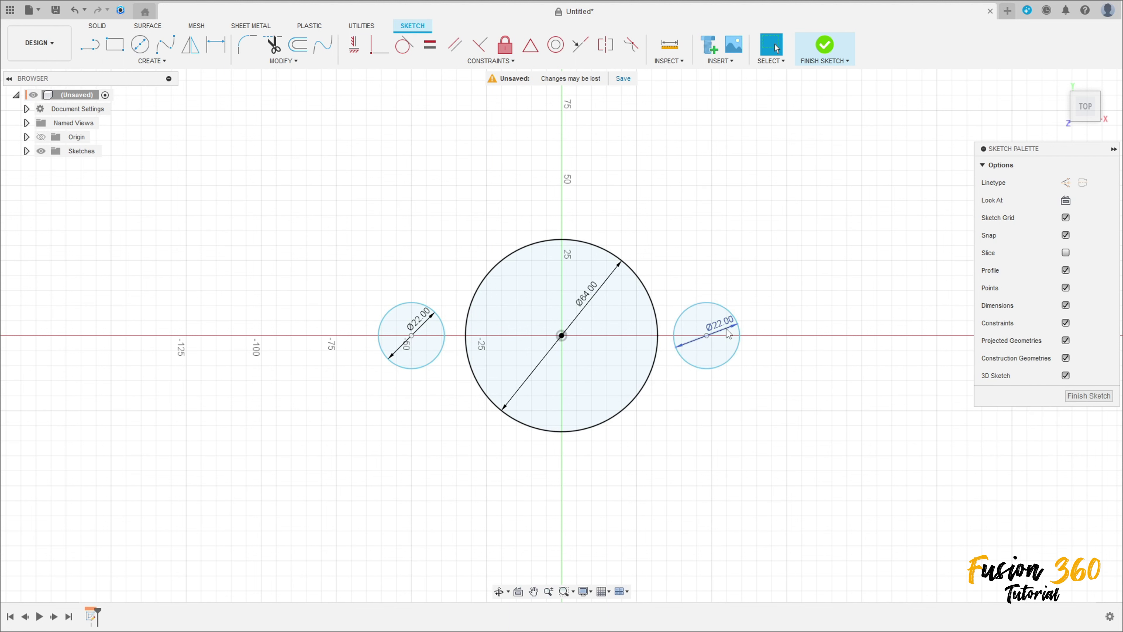
Align the left circle's centre horizontally with the origin and space the small centres 84 mm apart
left_click(354, 45)
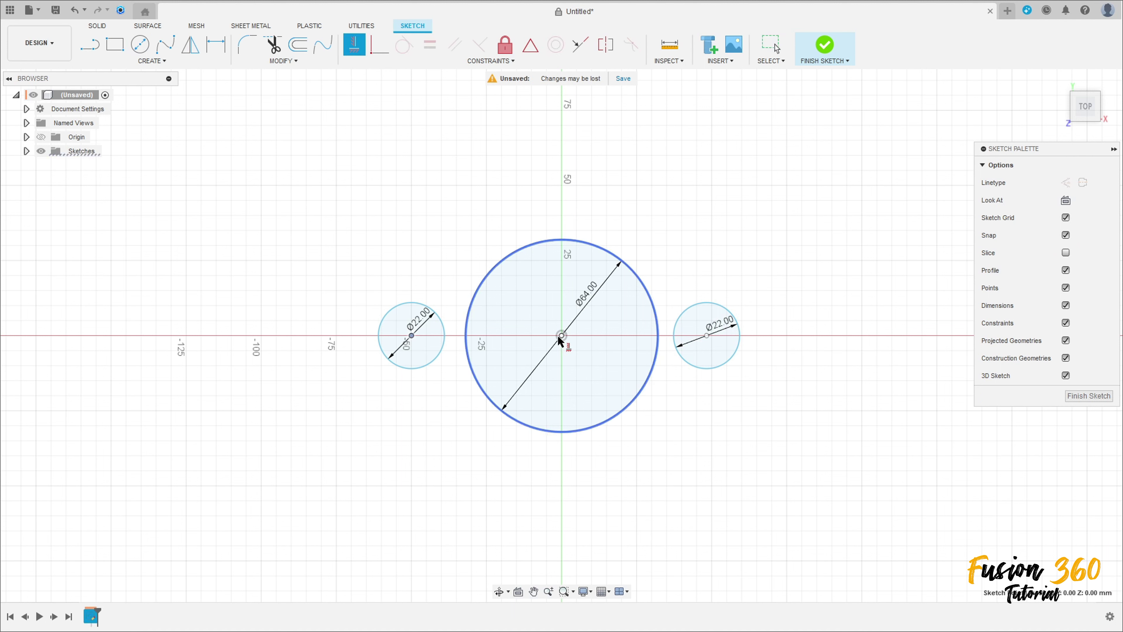
left_click(560, 335)
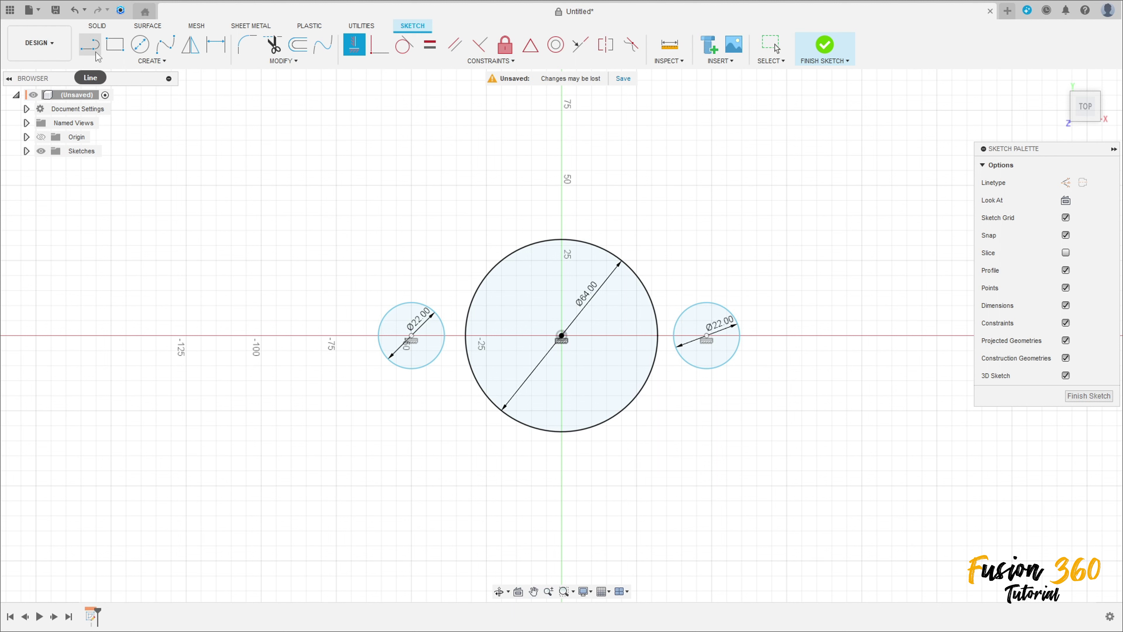
left_click(216, 45)
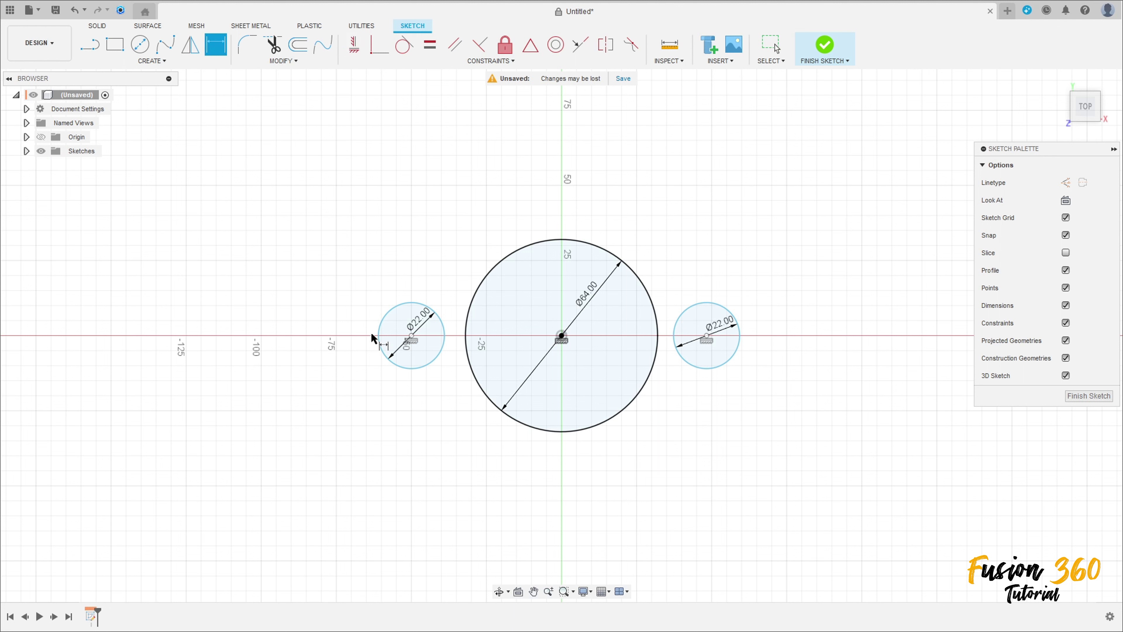
left_click(411, 336)
left_click(706, 335)
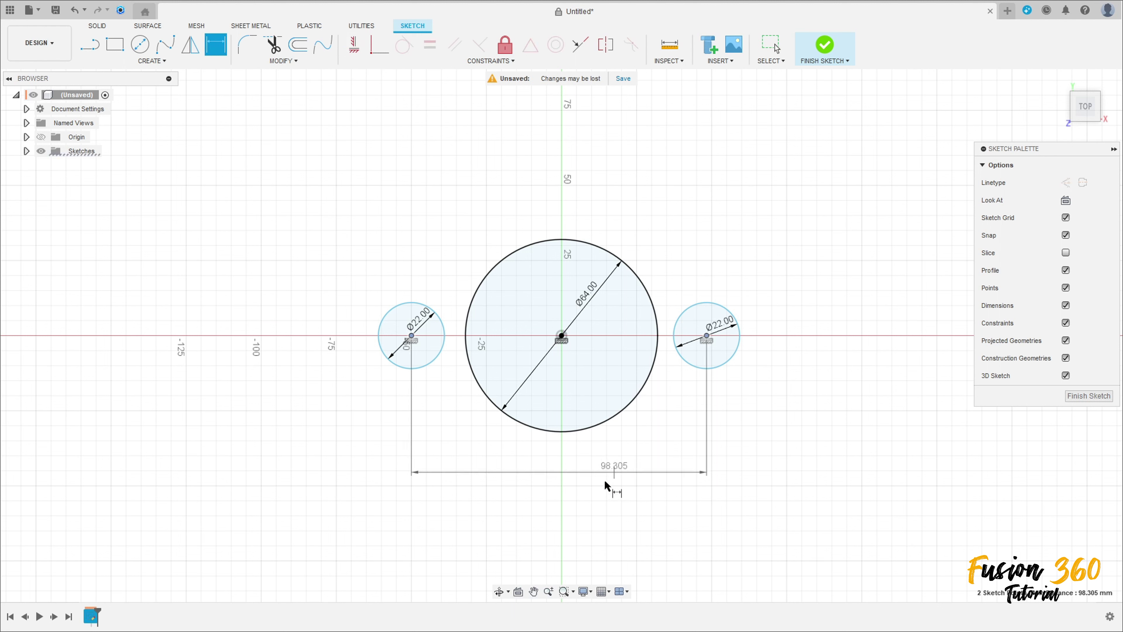
left_click(578, 495)
type("84")
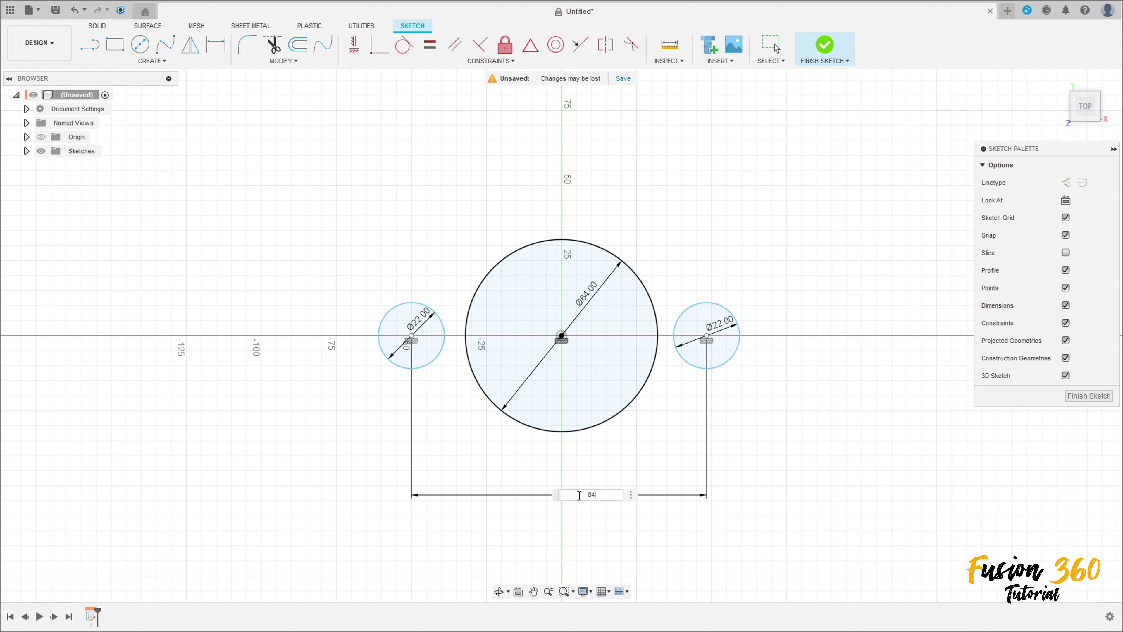
key("Return")
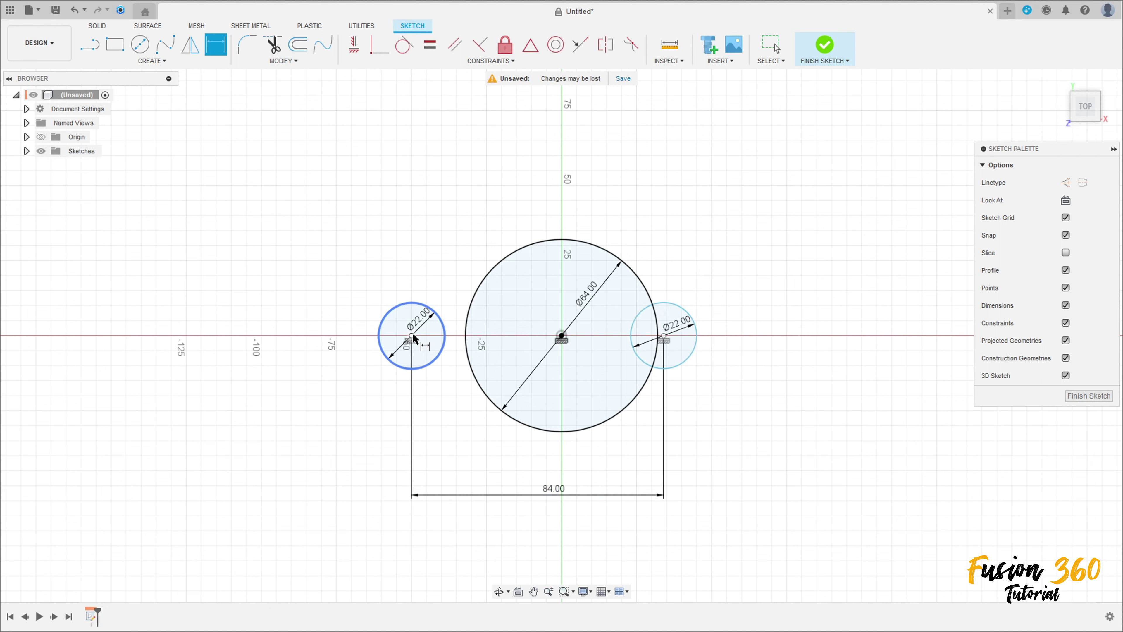
Dimension the left small circle's centre 42 mm from the origin
left_click(561, 336)
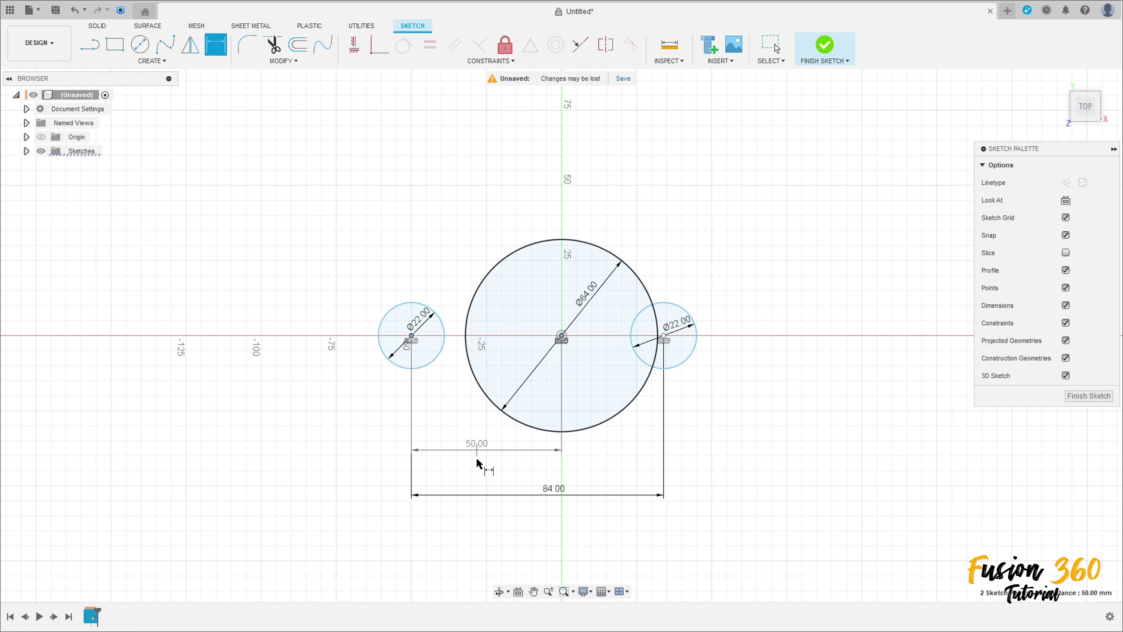
left_click(484, 464)
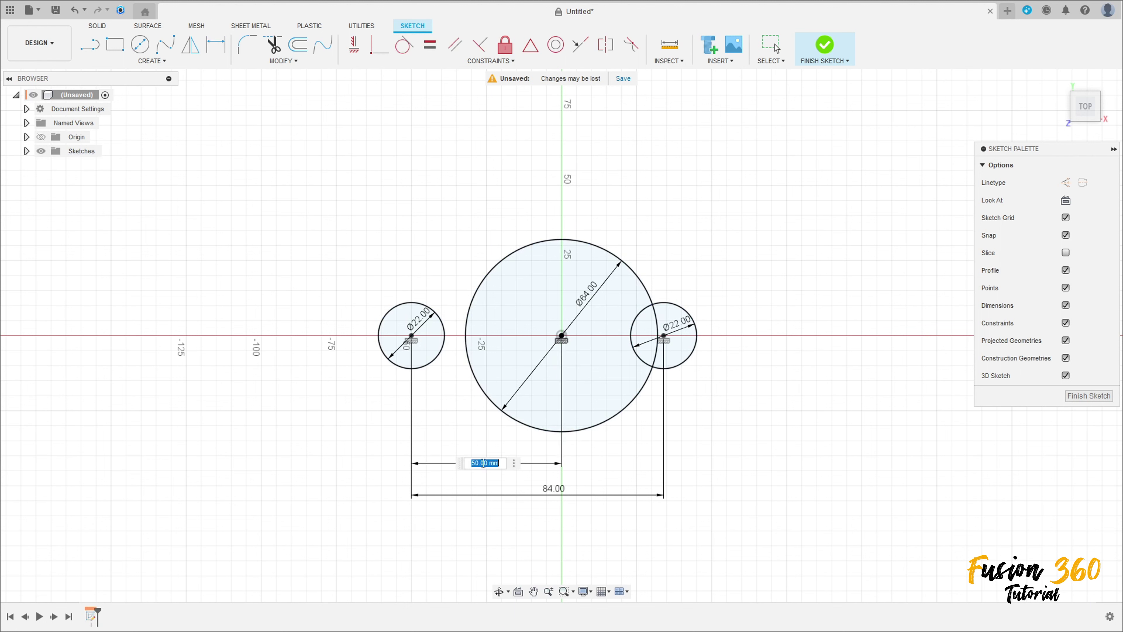
type("42")
key("Return")
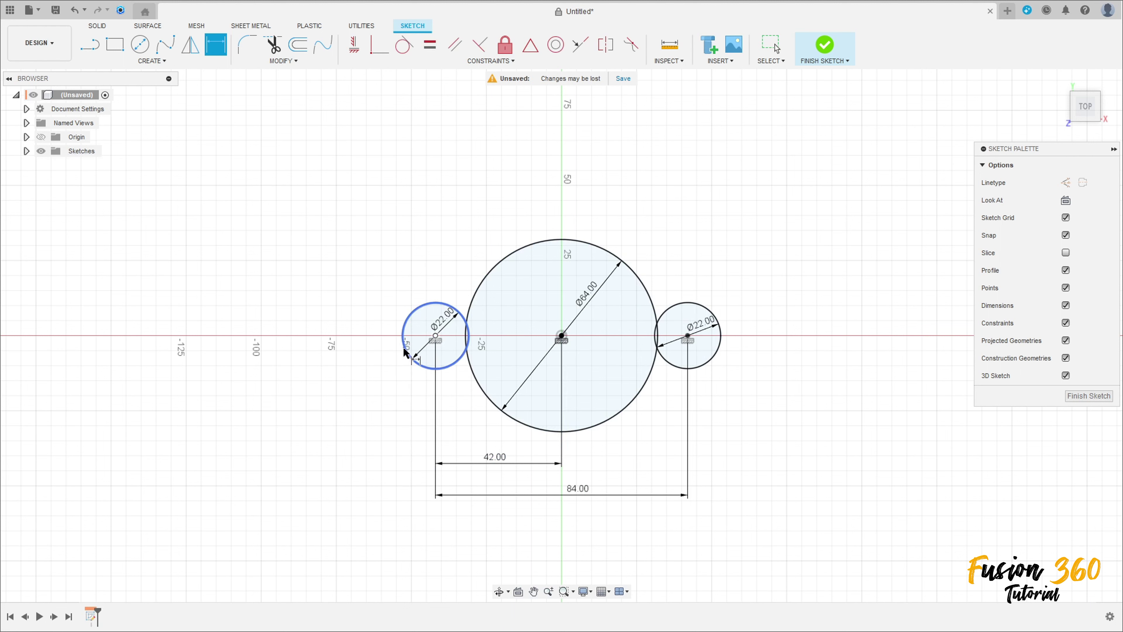
Draw four lines linking the two 22 mm circles to the 64 mm circle
key("l")
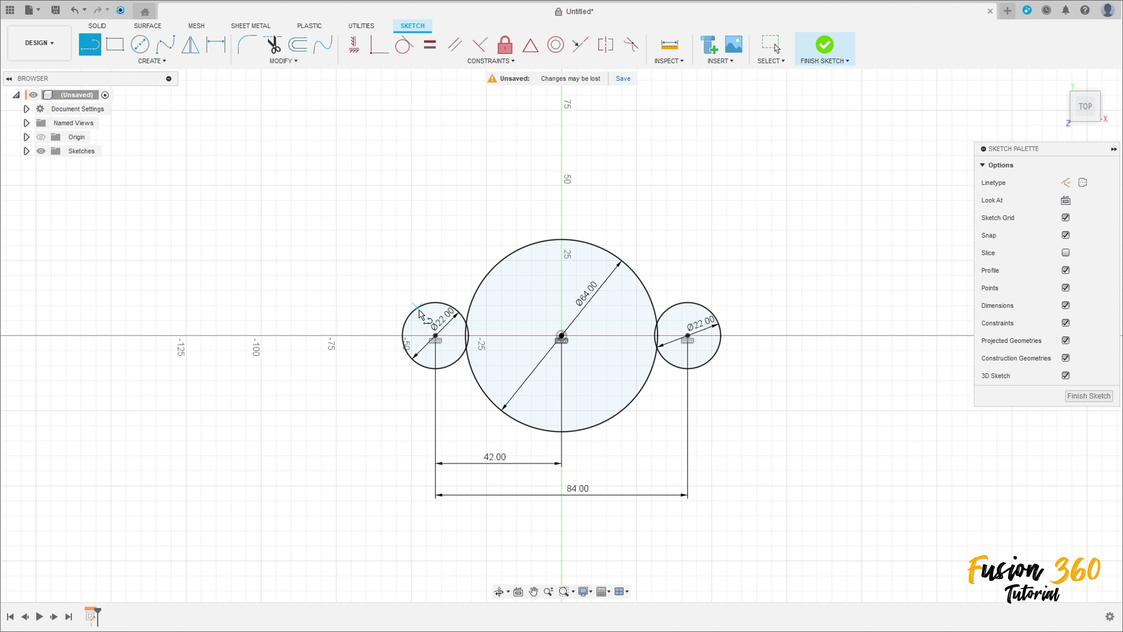
left_click(419, 310)
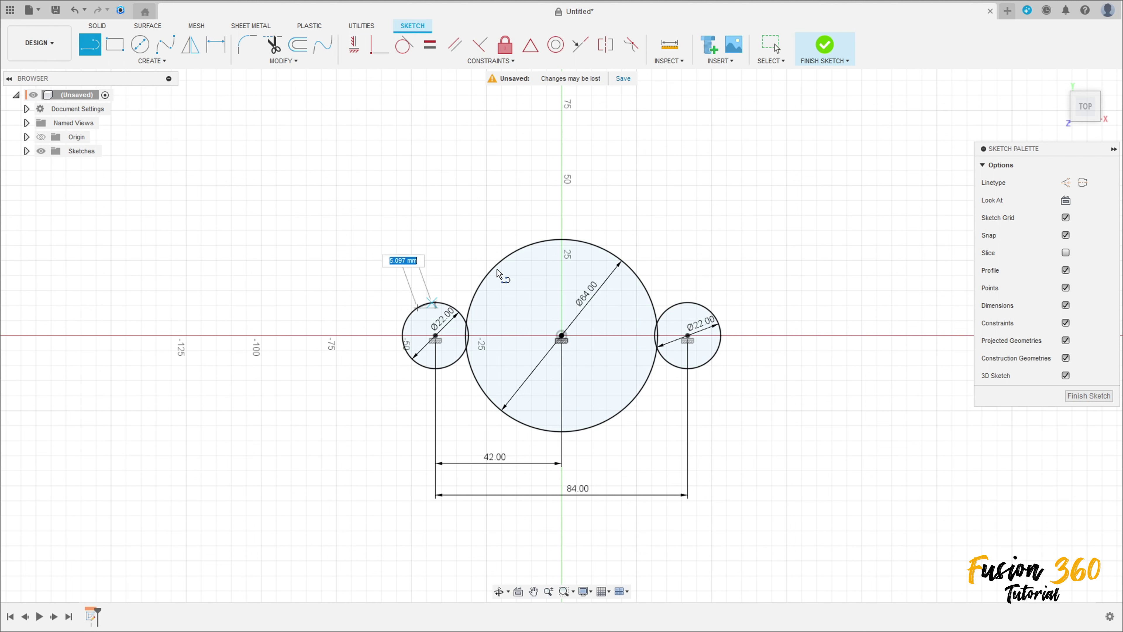
left_click(428, 368)
left_click(519, 422)
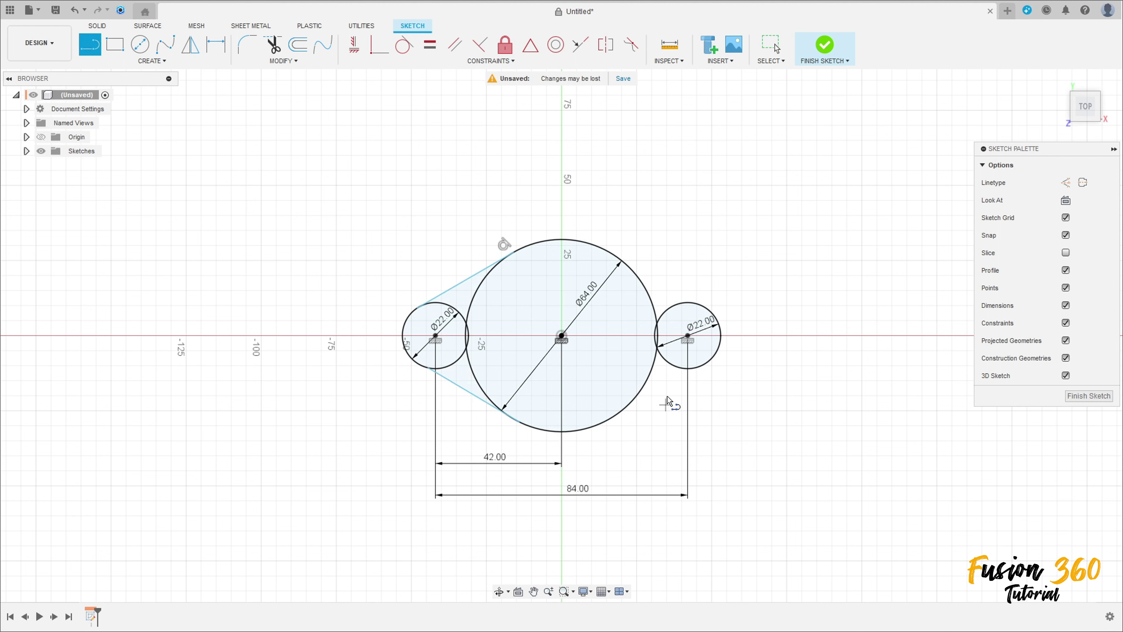
left_click(637, 395)
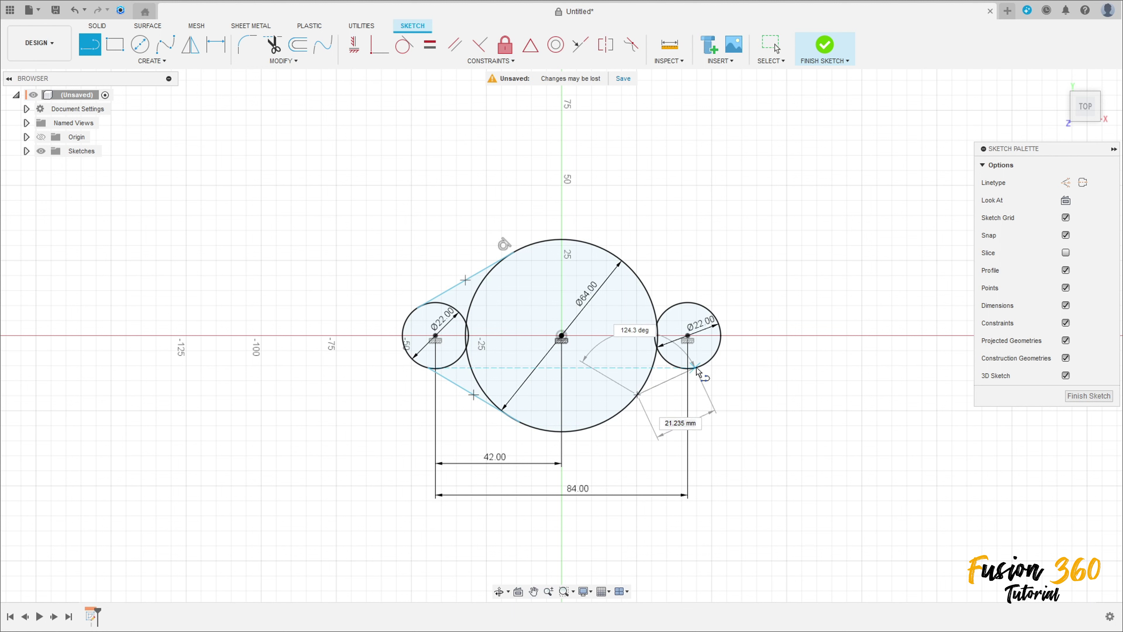
left_click(695, 368)
left_click(695, 304)
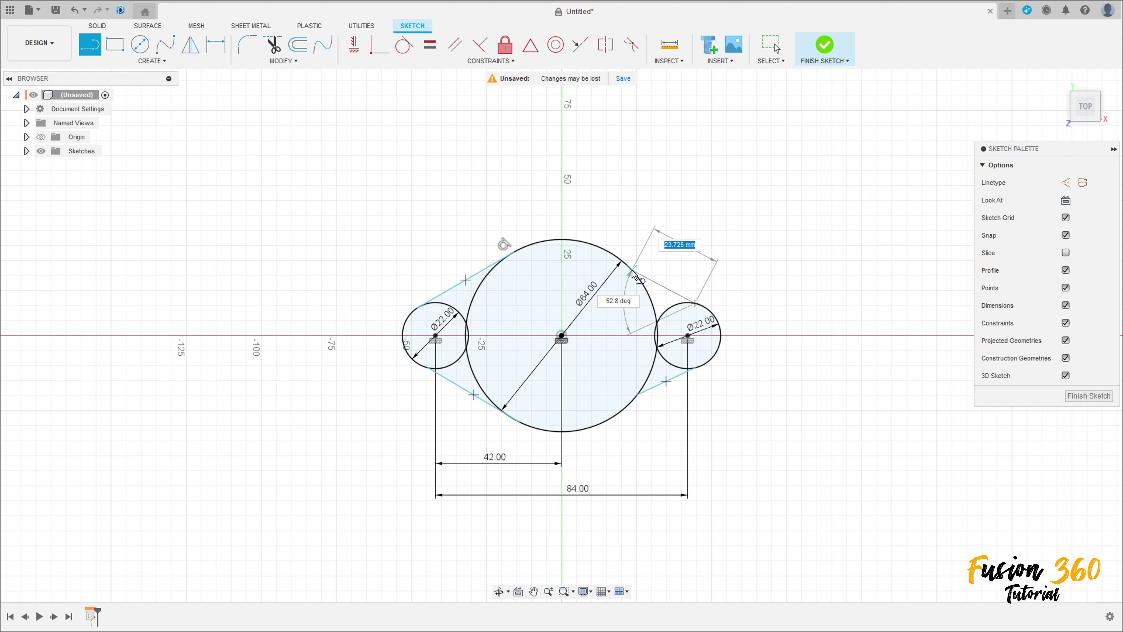
left_click(633, 270)
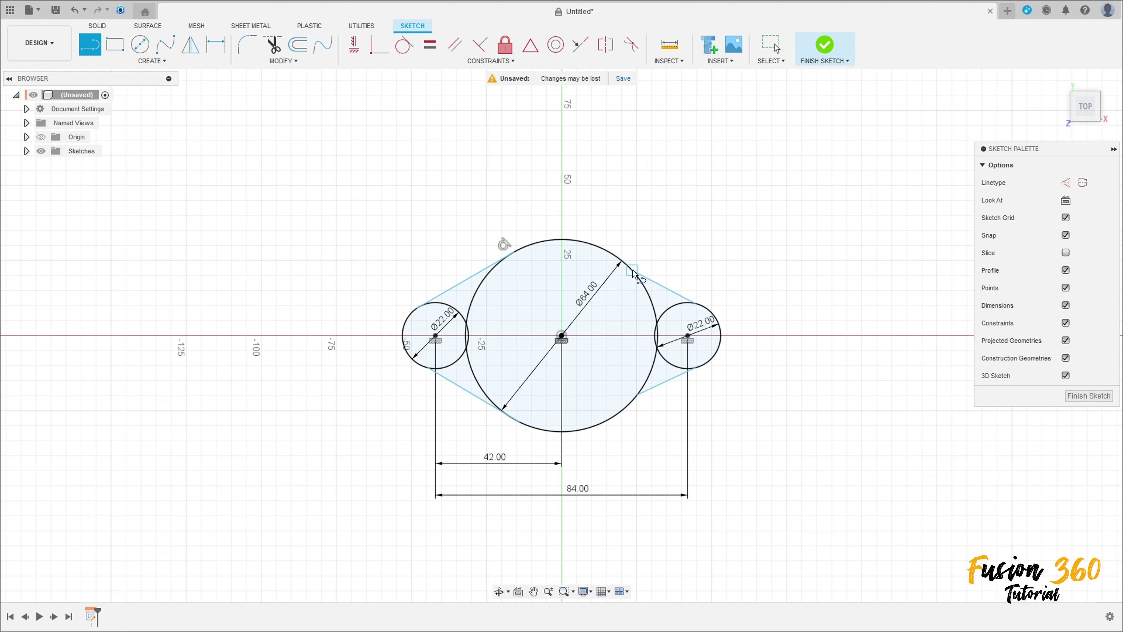
Make both left lines tangent to the left small circle and the big circle
left_click(404, 44)
left_click(456, 289)
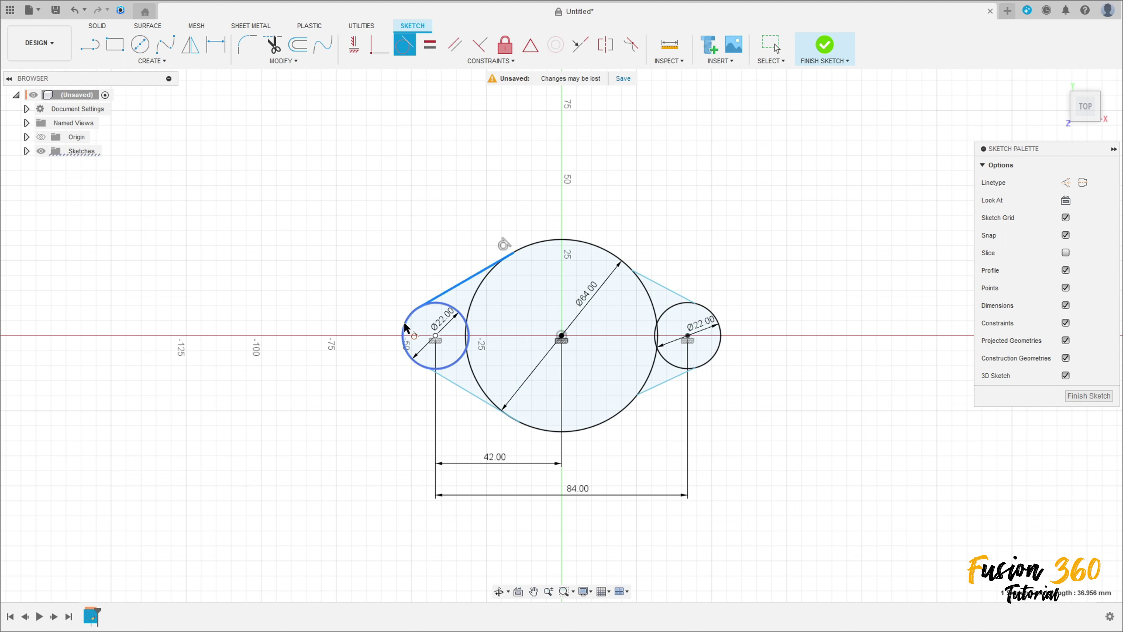
left_click(403, 329)
left_click(457, 385)
left_click(419, 363)
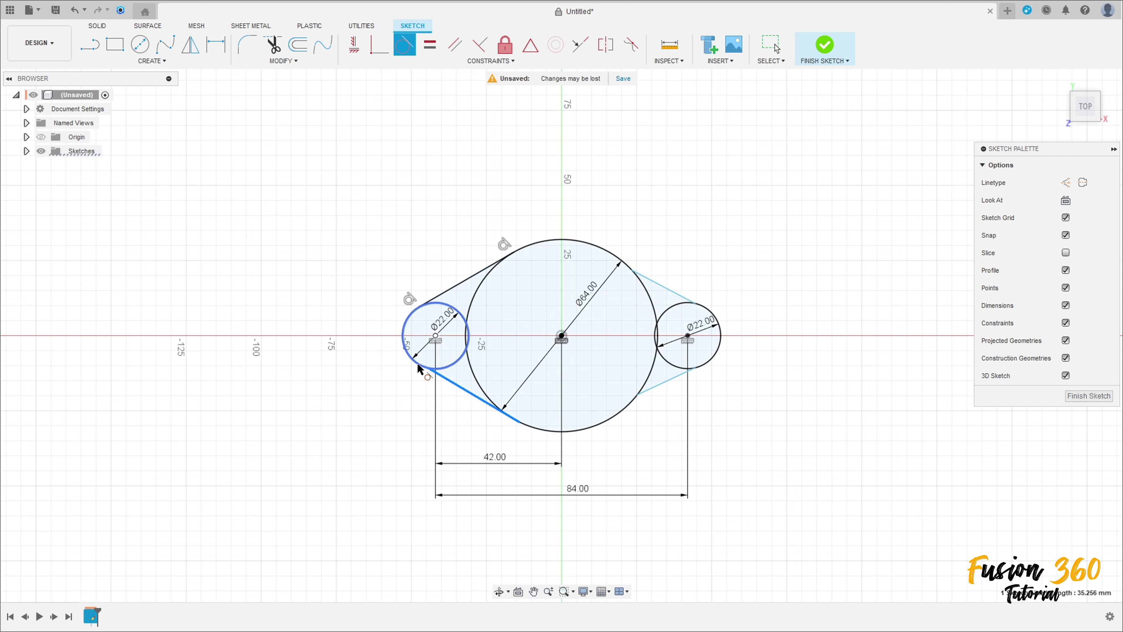
left_click(474, 396)
left_click(537, 429)
Make both right lines tangent to the big circle and the right small circle
left_click(672, 382)
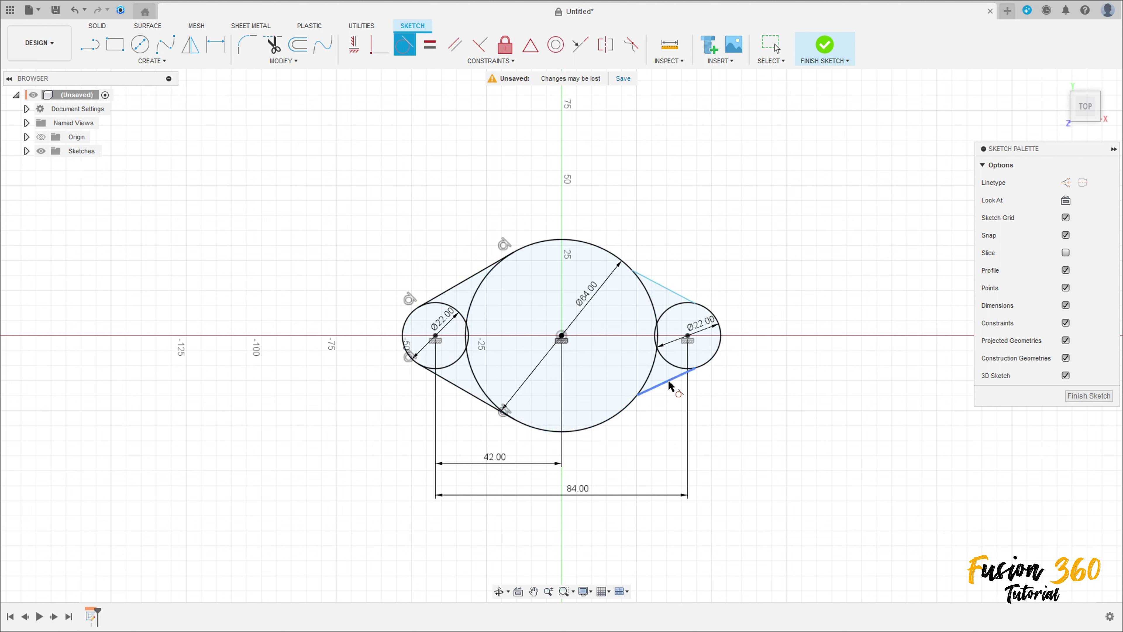
left_click(621, 412)
left_click(644, 408)
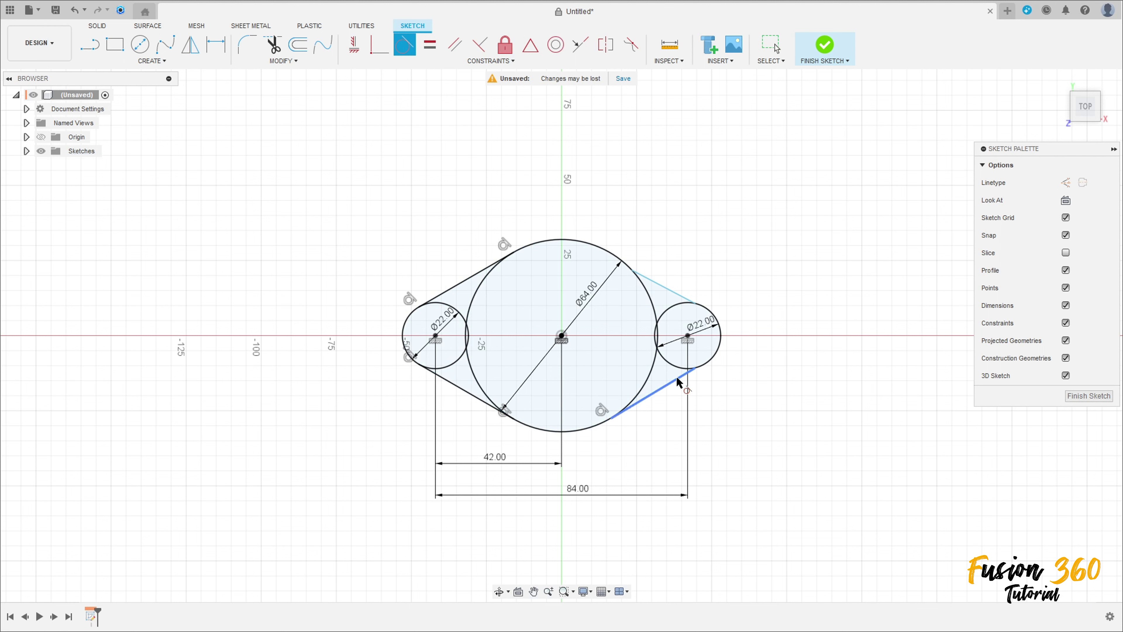
left_click(710, 362)
left_click(685, 301)
left_click(714, 317)
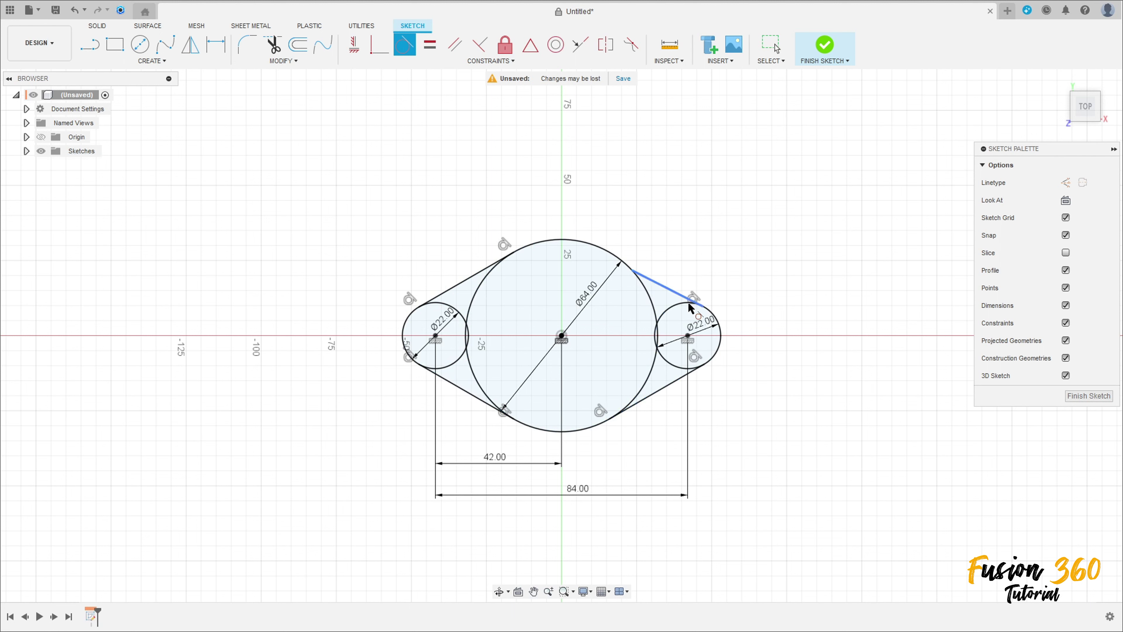
left_click(647, 278)
left_click(614, 256)
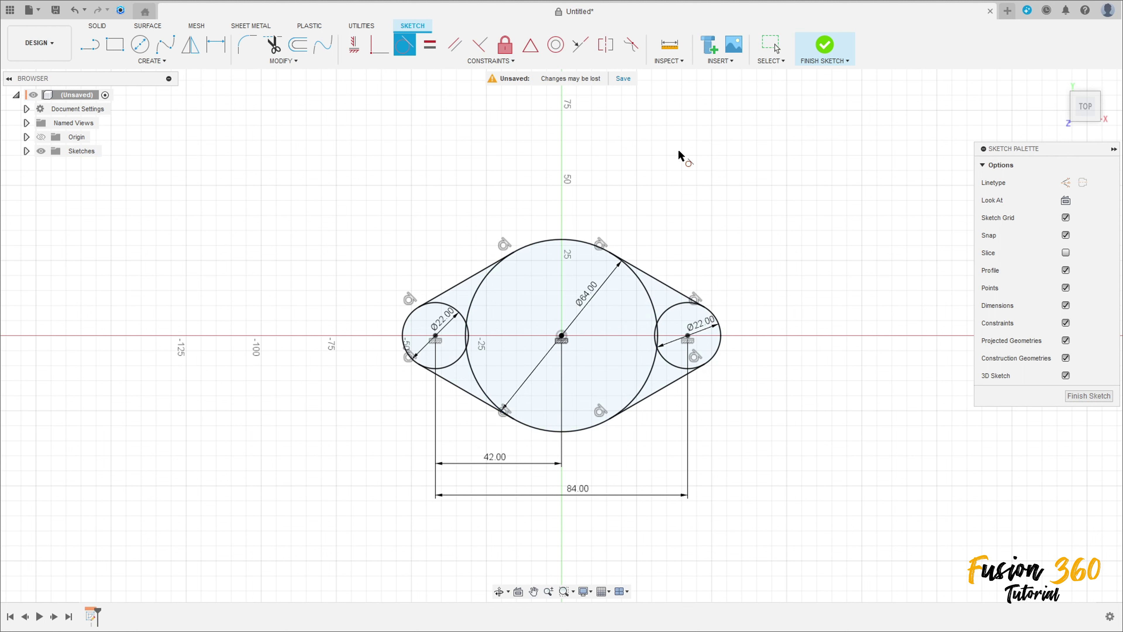
Trim the left circle's inner arcs, undoing an accidental trim of the big circle
left_click(273, 44)
scroll(473, 339, "up", 3)
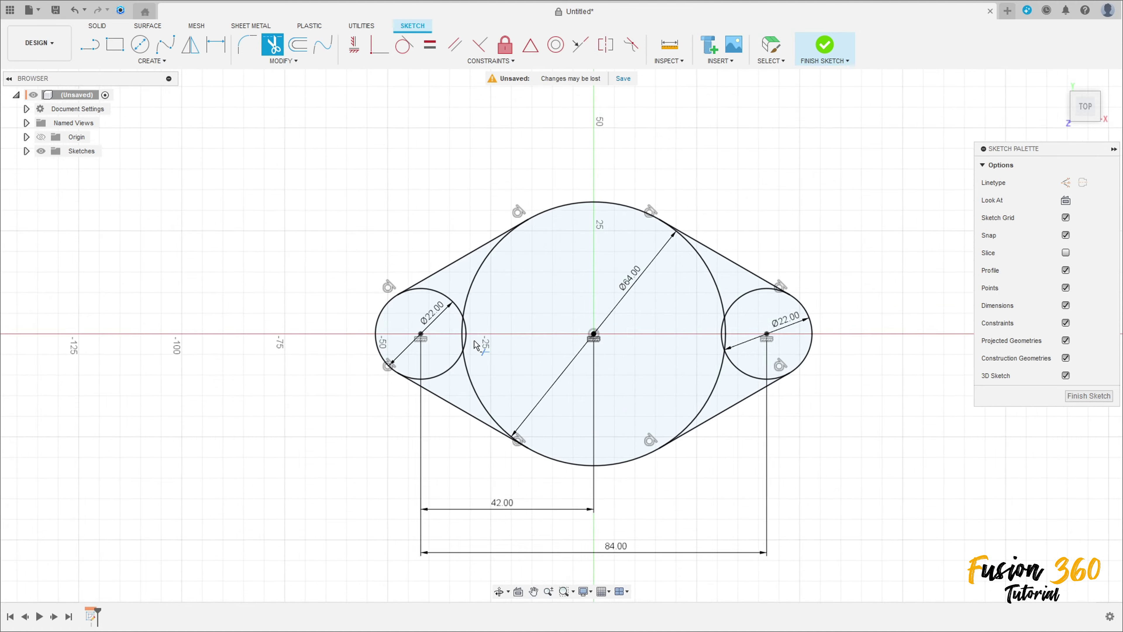
left_click(433, 283)
left_click(442, 381)
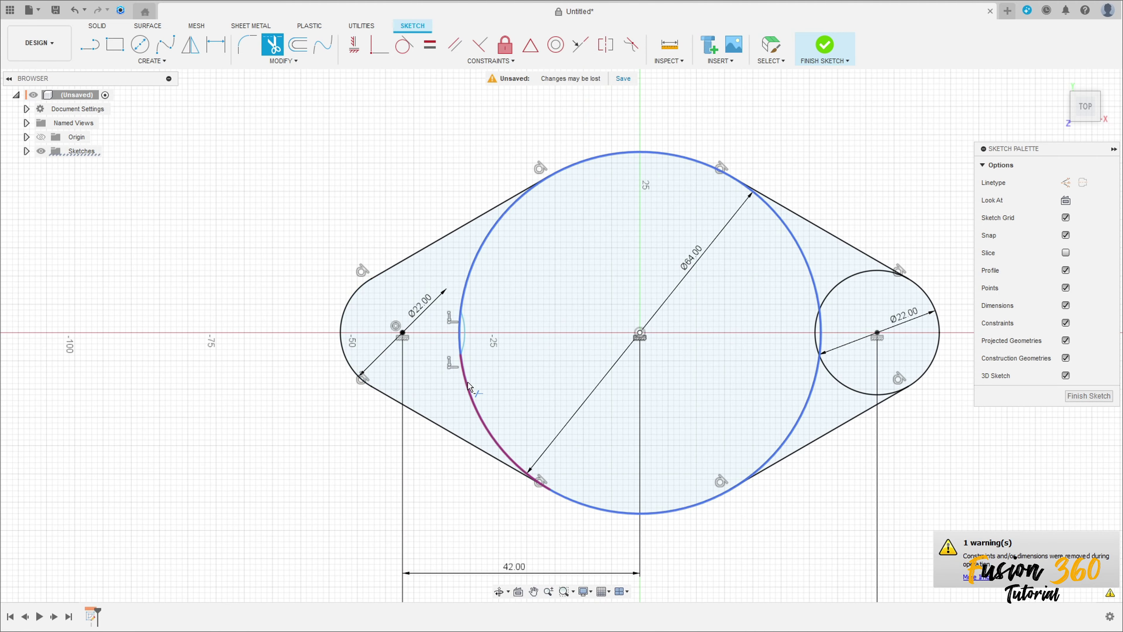
left_click(470, 386)
key("Escape")
key("ctrl+z")
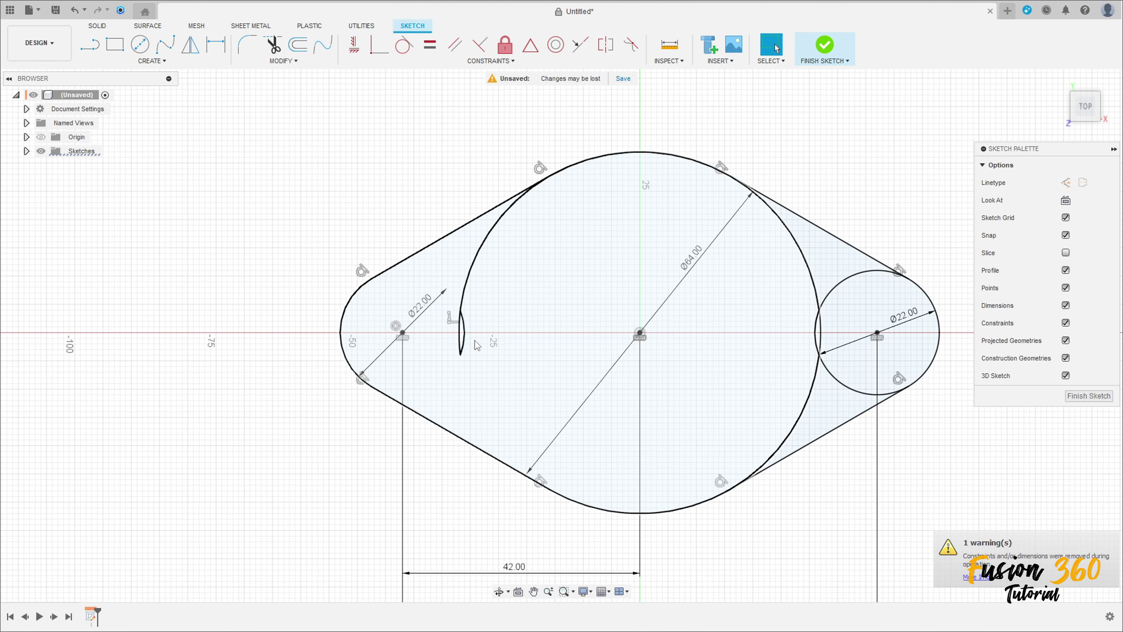
Trim the right circle's inner arcs and the big circle's side arcs into one outline
left_click(273, 45)
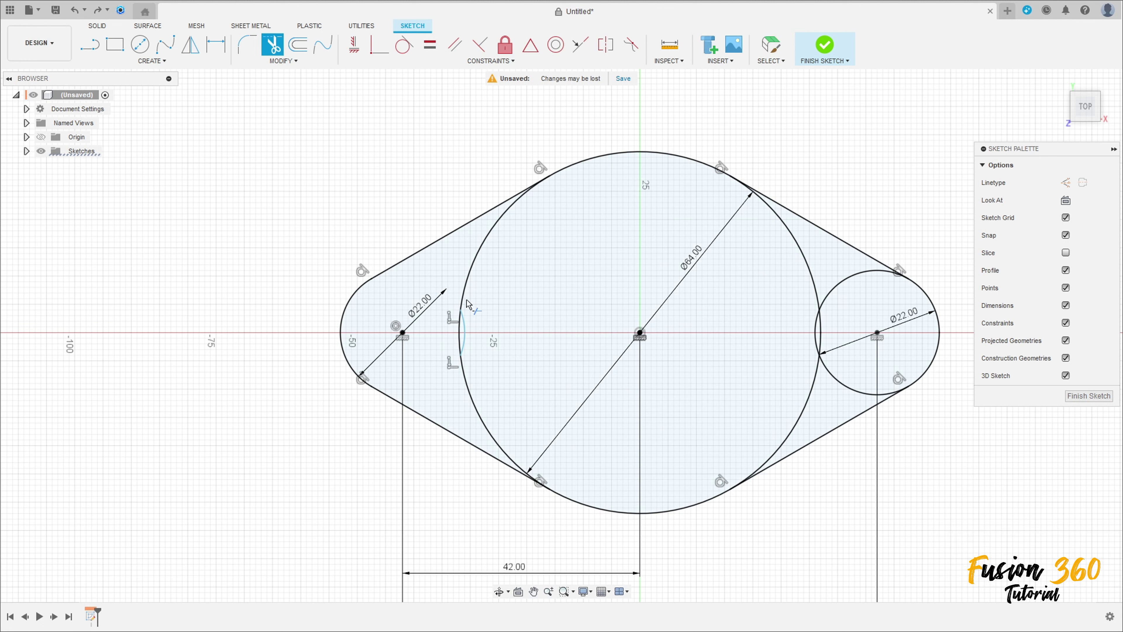
left_click(815, 338)
left_click(829, 297)
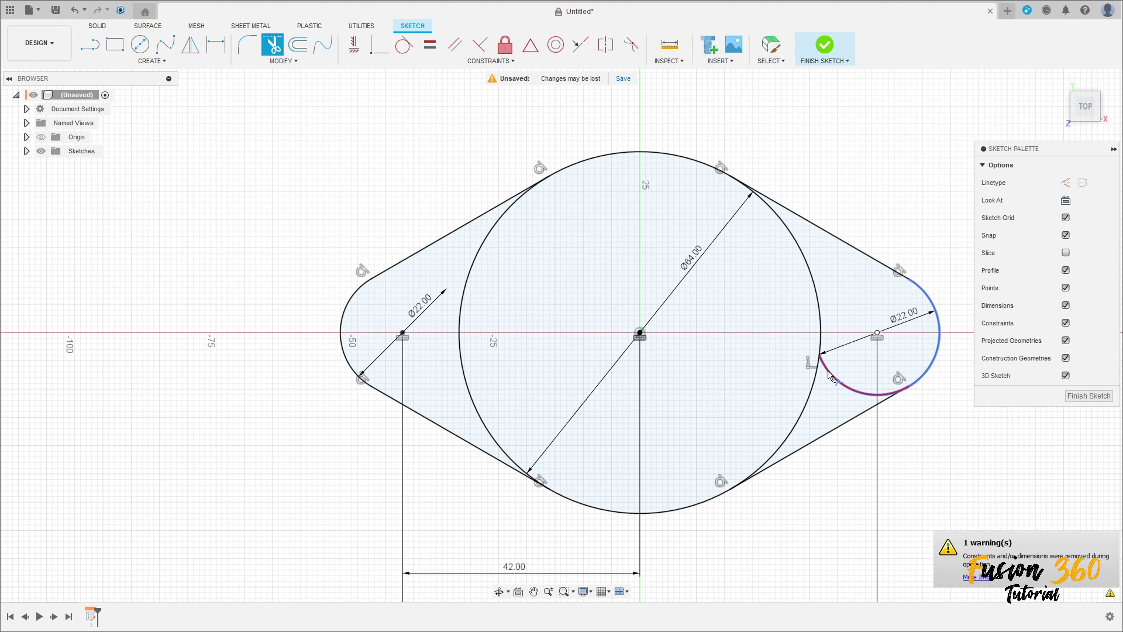
left_click(813, 390)
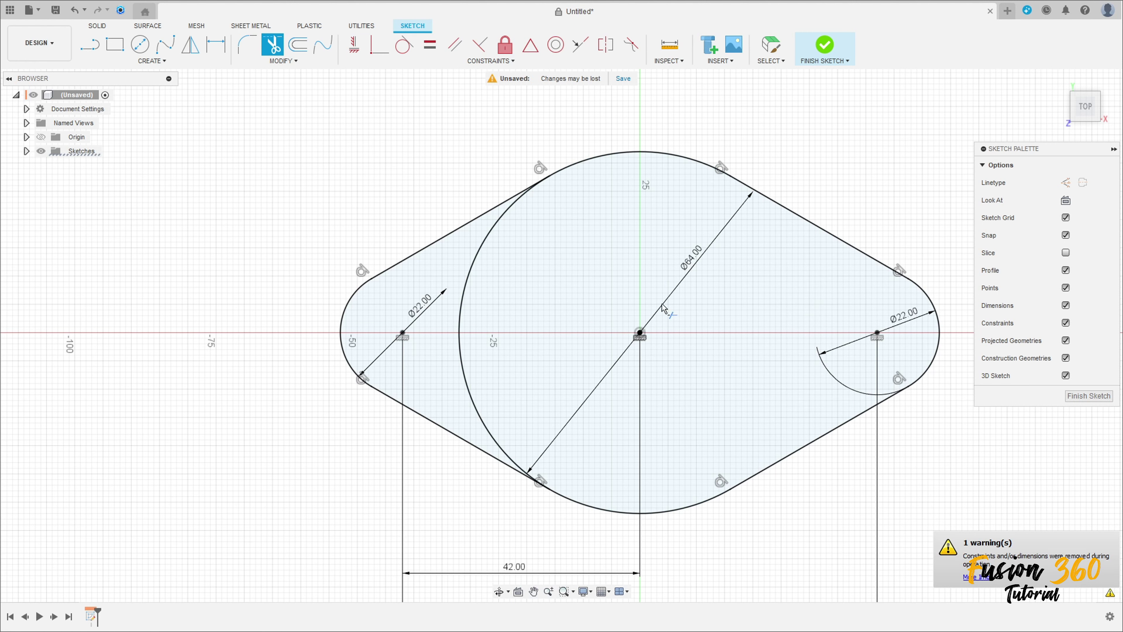
left_click(461, 292)
scroll(637, 396, "down", 2)
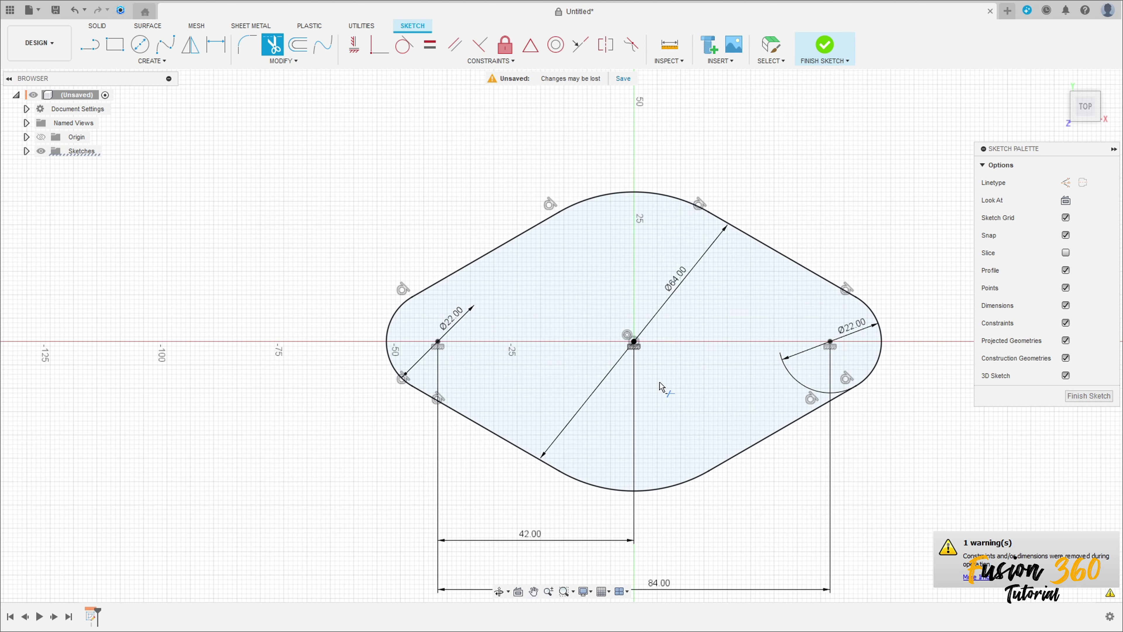
middle_click_drag(660, 386, 622, 359, "shift")
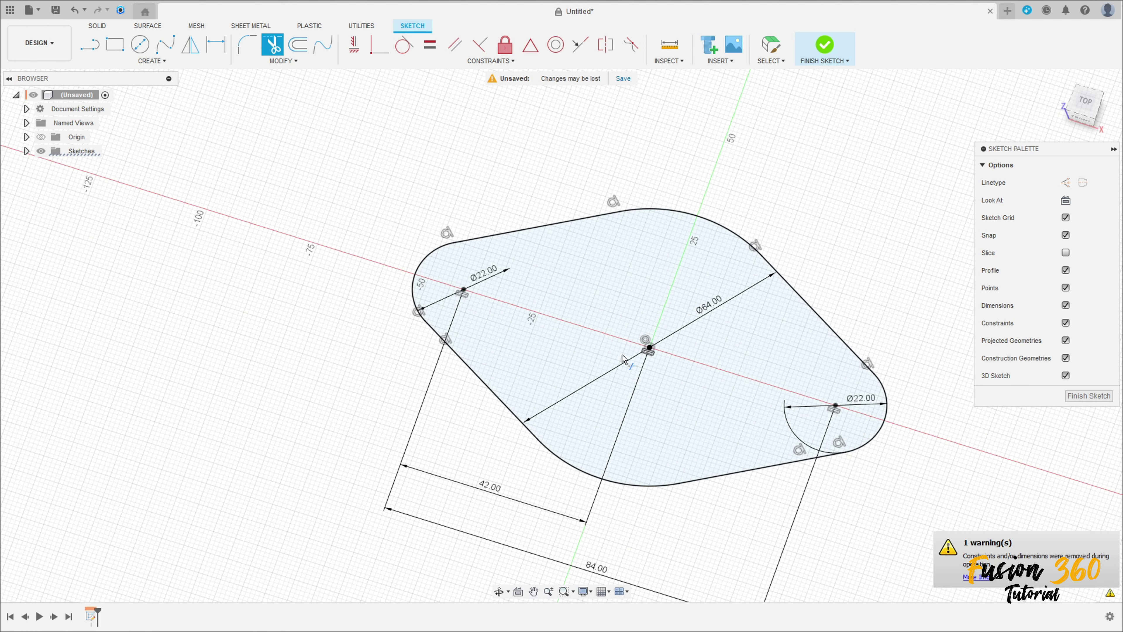
Draw a 30 mm centre bore circle at the origin
left_click(140, 45)
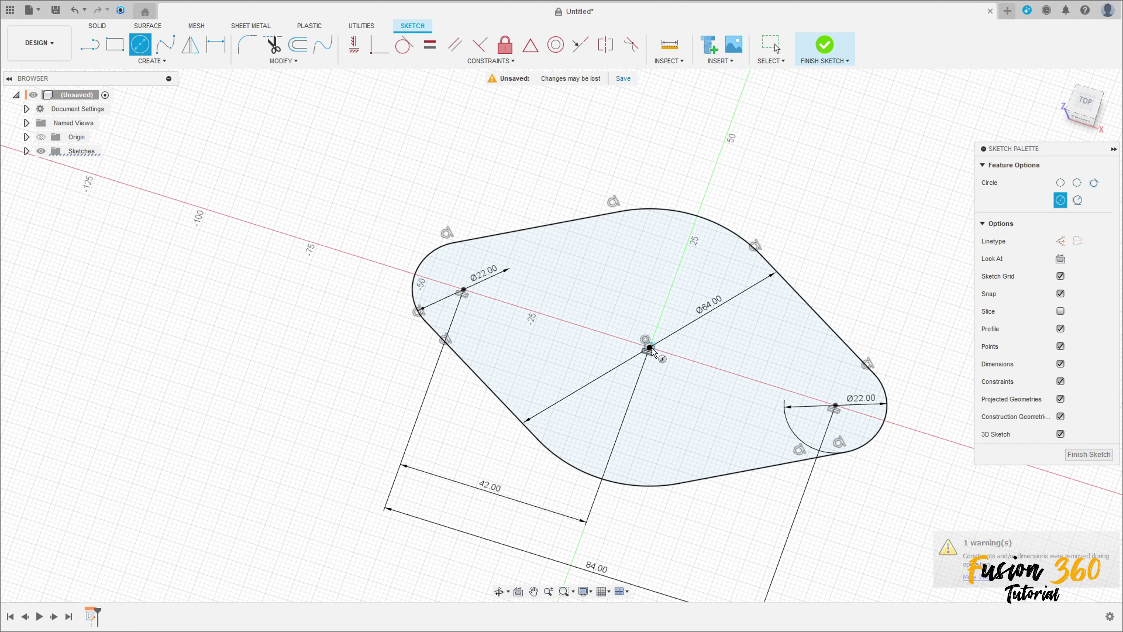
left_click(649, 348)
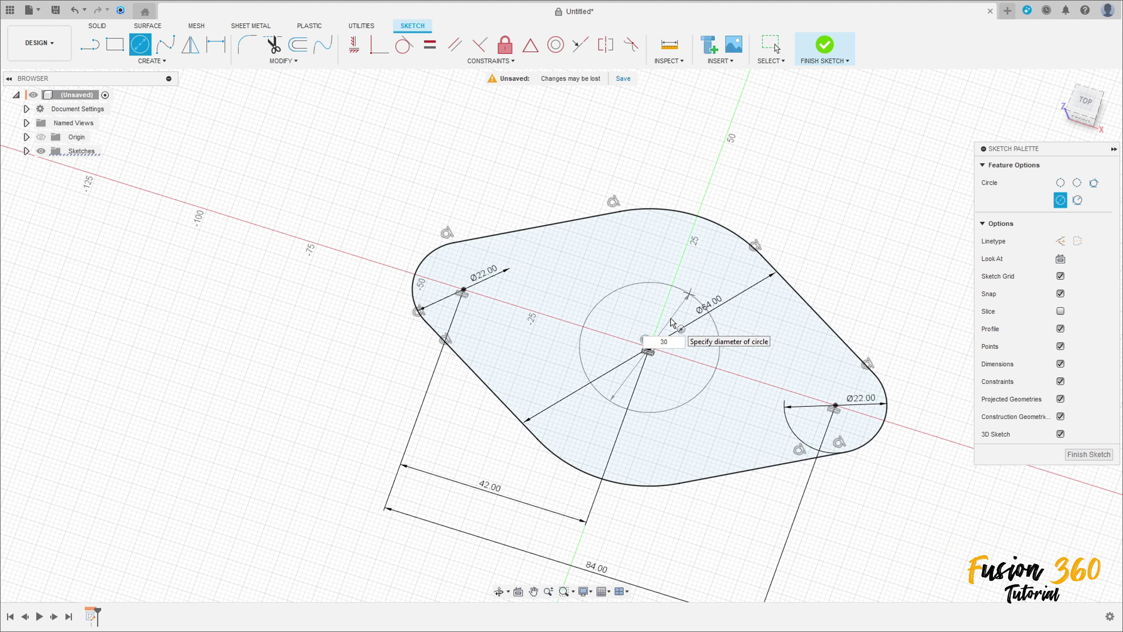
key("Return")
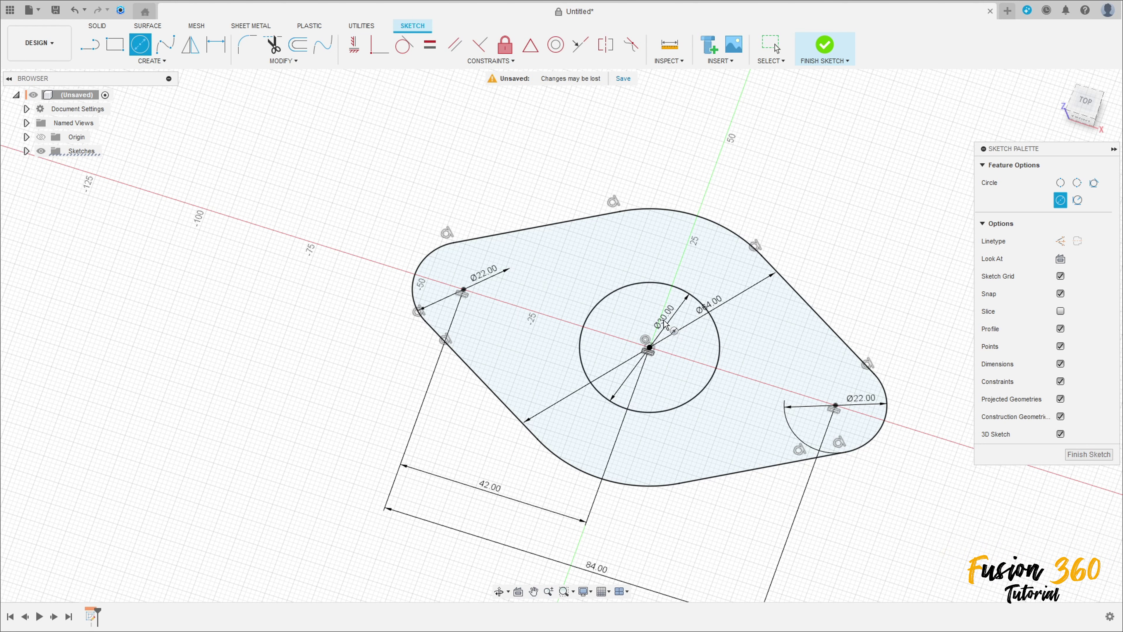
middle_click_drag(671, 323, 495, 335, "shift")
Add 10 mm bolt-hole circles at the left and right lobe centres
left_click(443, 325)
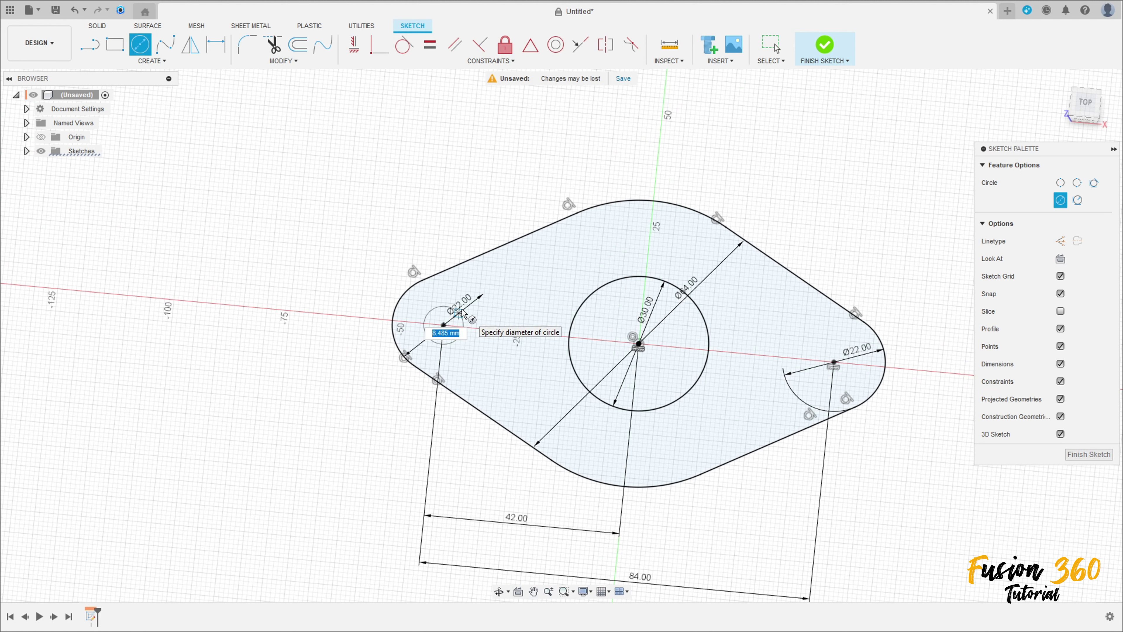
type("10")
key("Return")
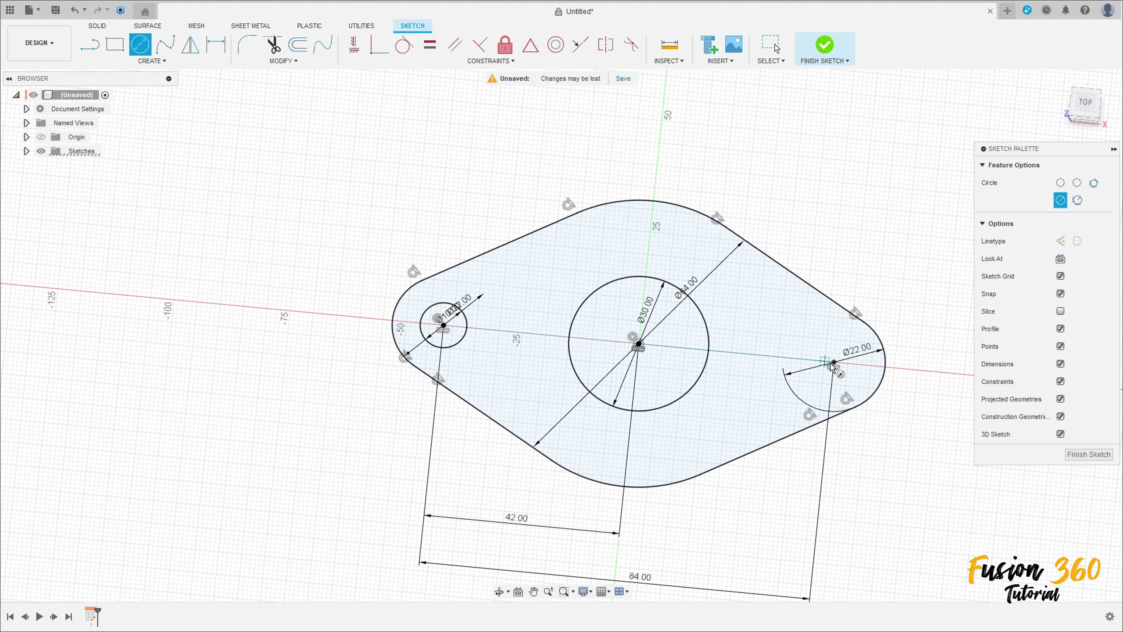
left_click(833, 362)
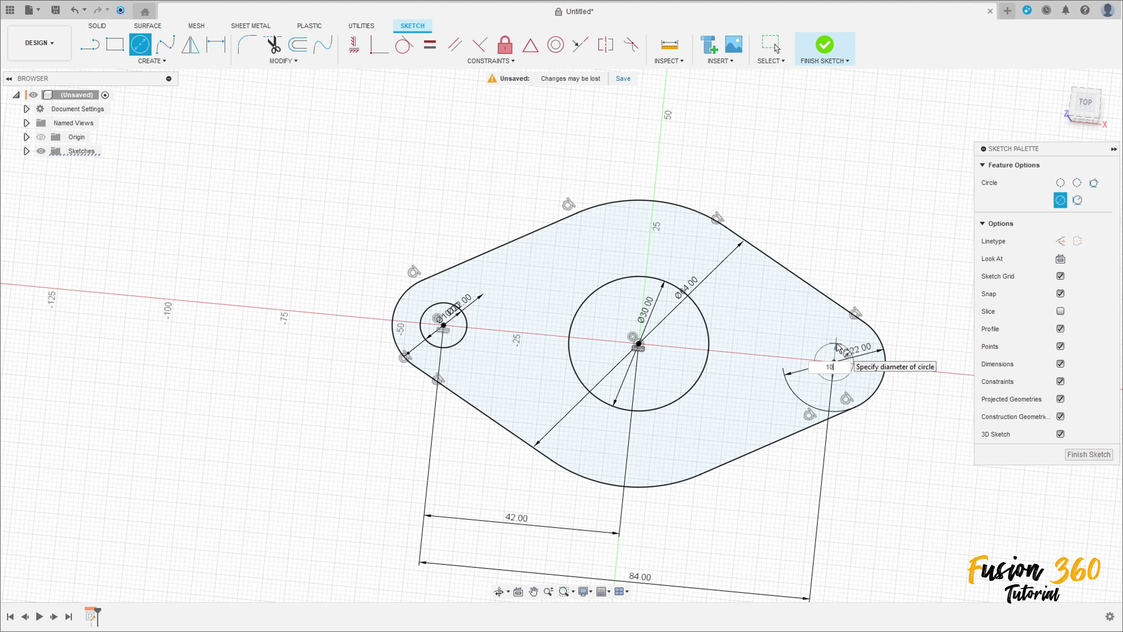
type("10")
key("Return")
key("Escape")
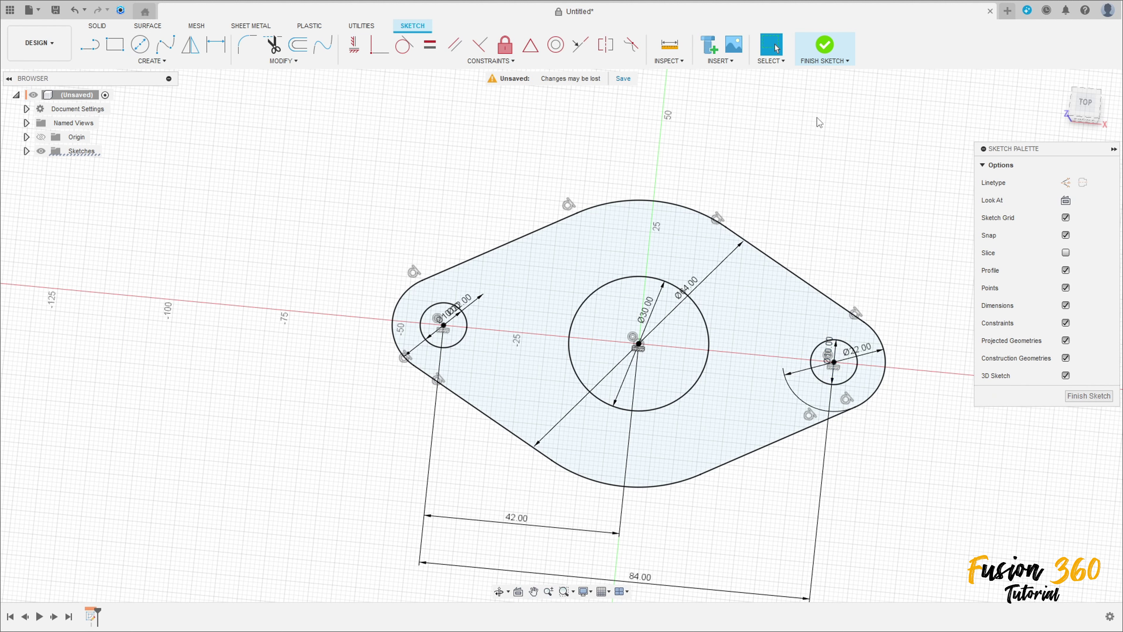
Finish the sketch and extrude the flange plate profile 6 mm into a solid
left_click(824, 46)
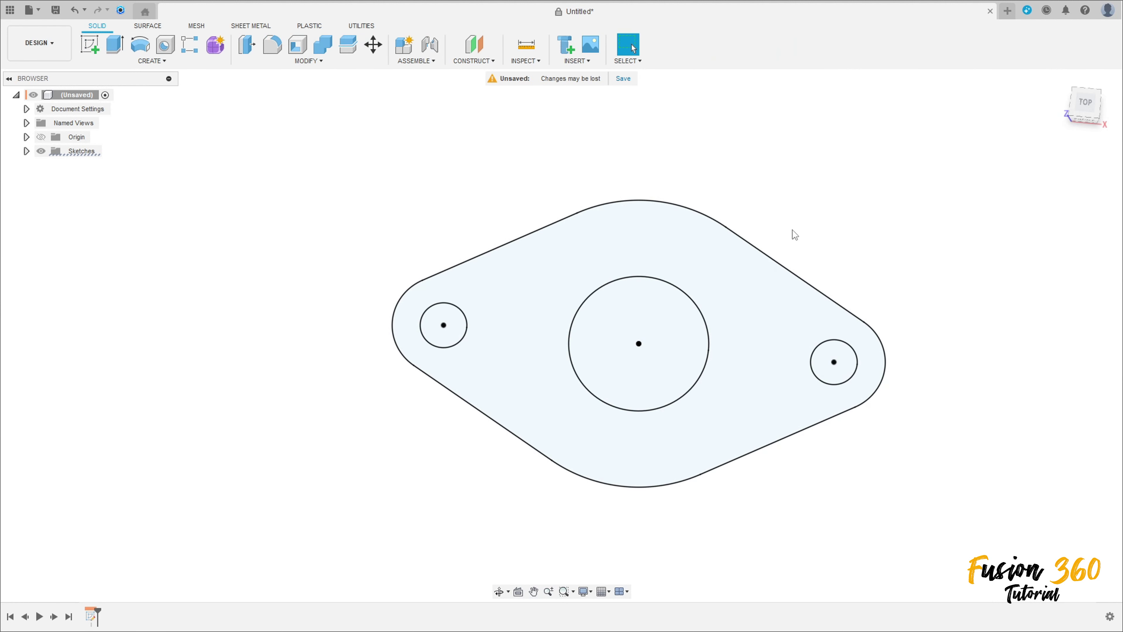
left_click(115, 46)
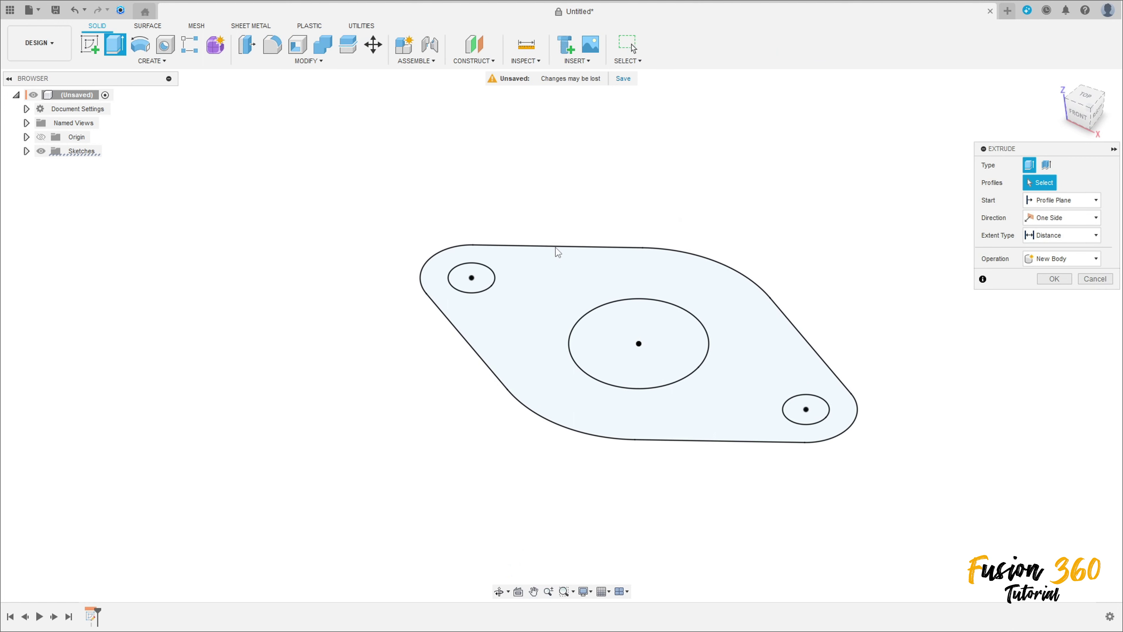
left_click(557, 292)
type("7")
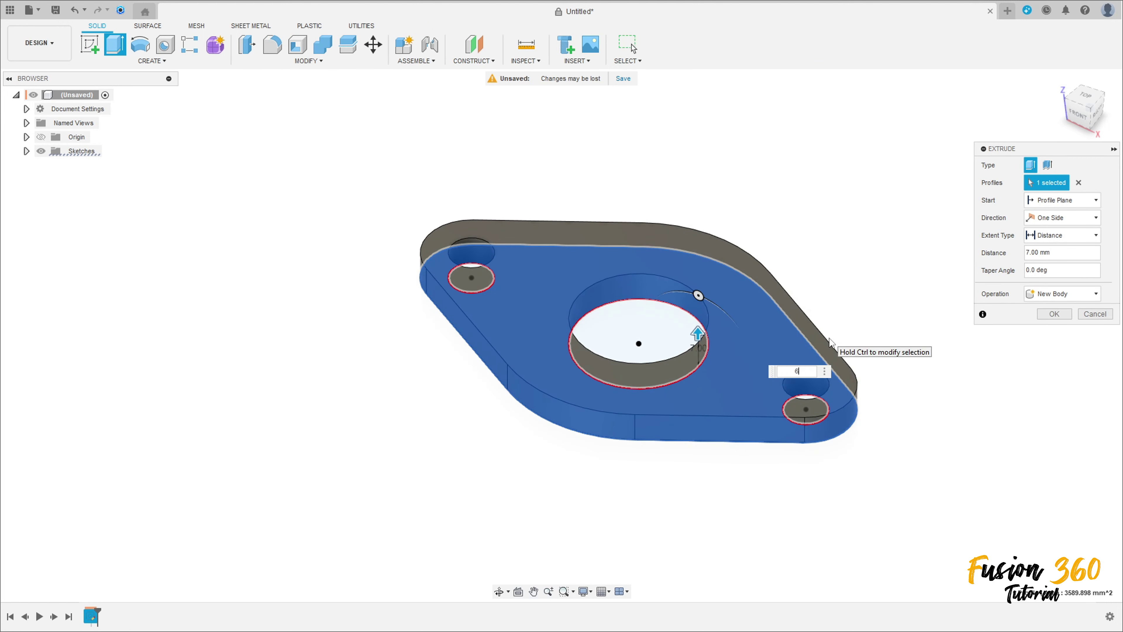
type("6")
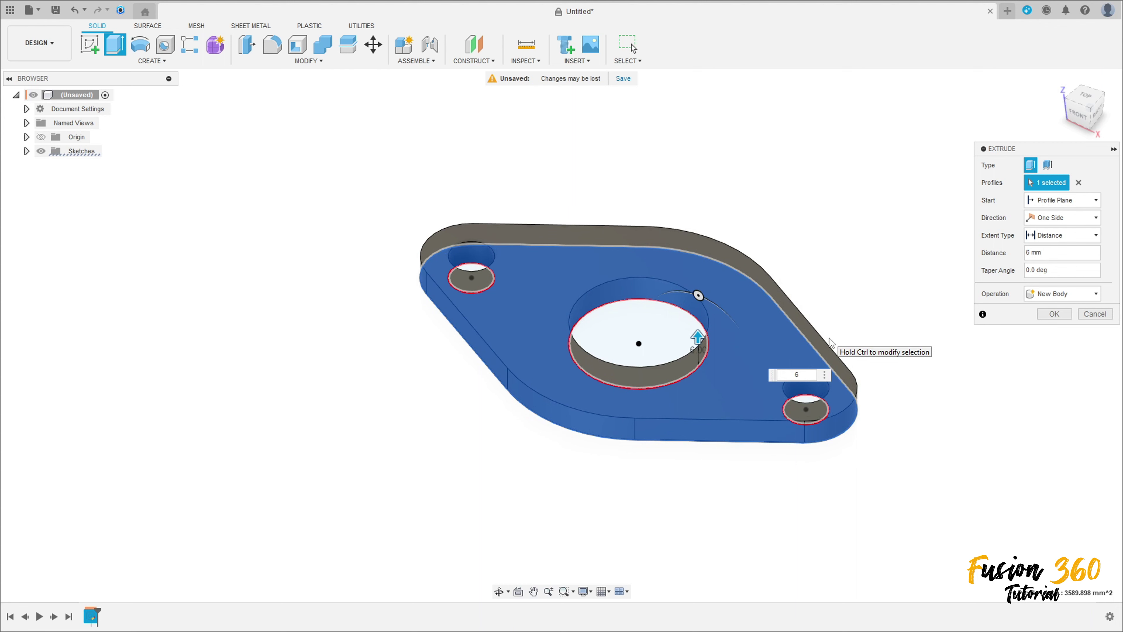
left_click(1054, 314)
middle_click_drag(701, 346, 685, 372, "shift")
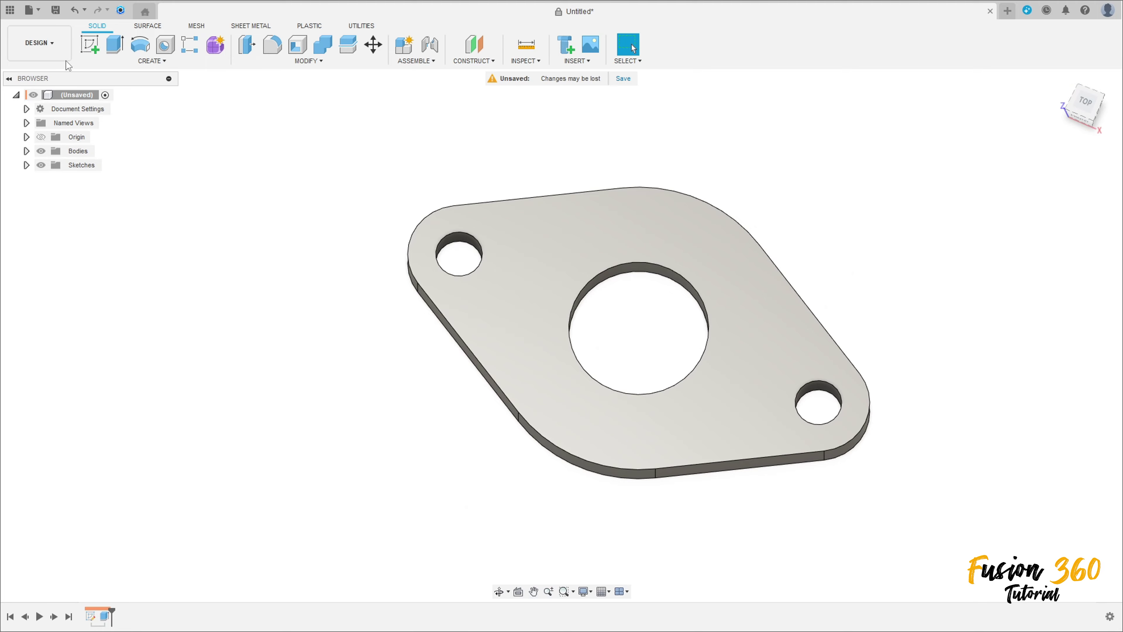
Start a sketch on the plate's top face with a 42 mm circle at the origin
left_click(88, 46)
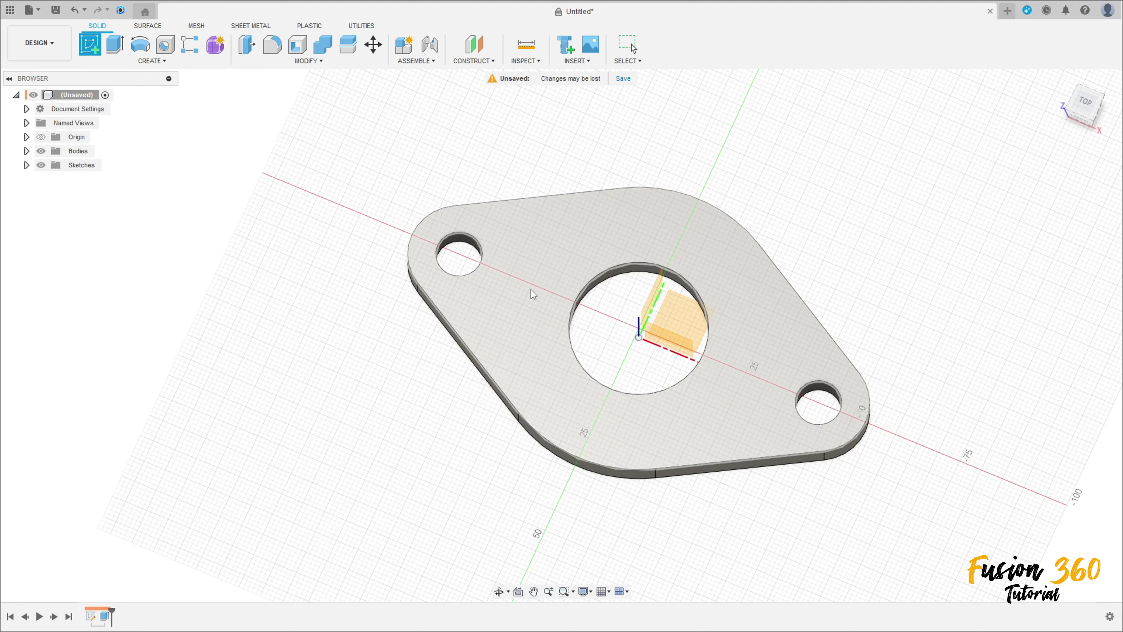
left_click(539, 290)
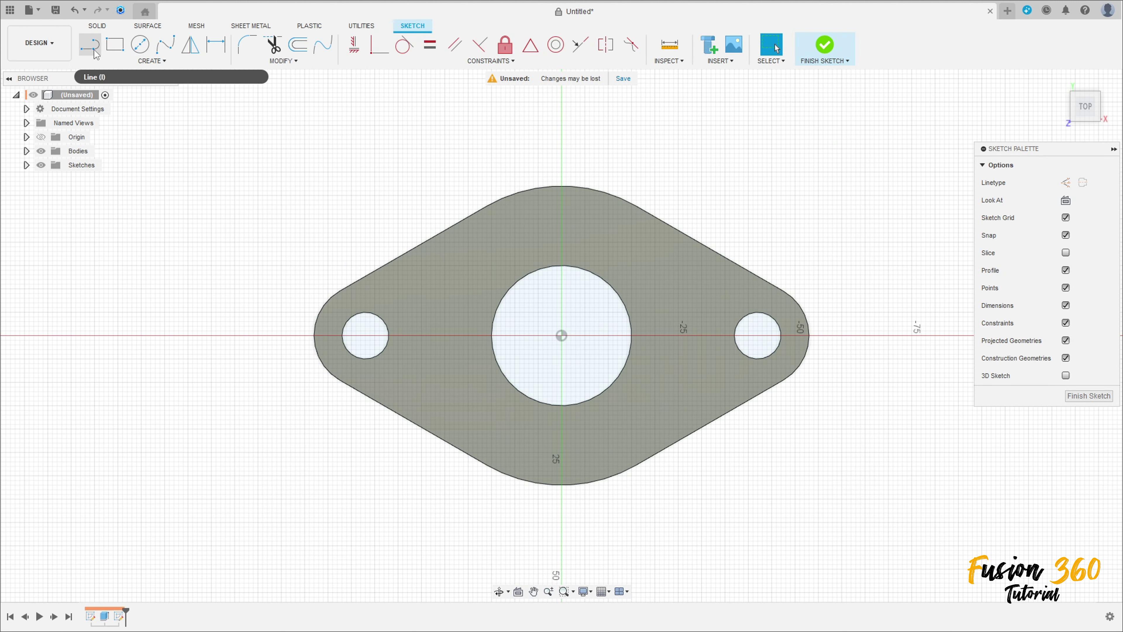
left_click(144, 50)
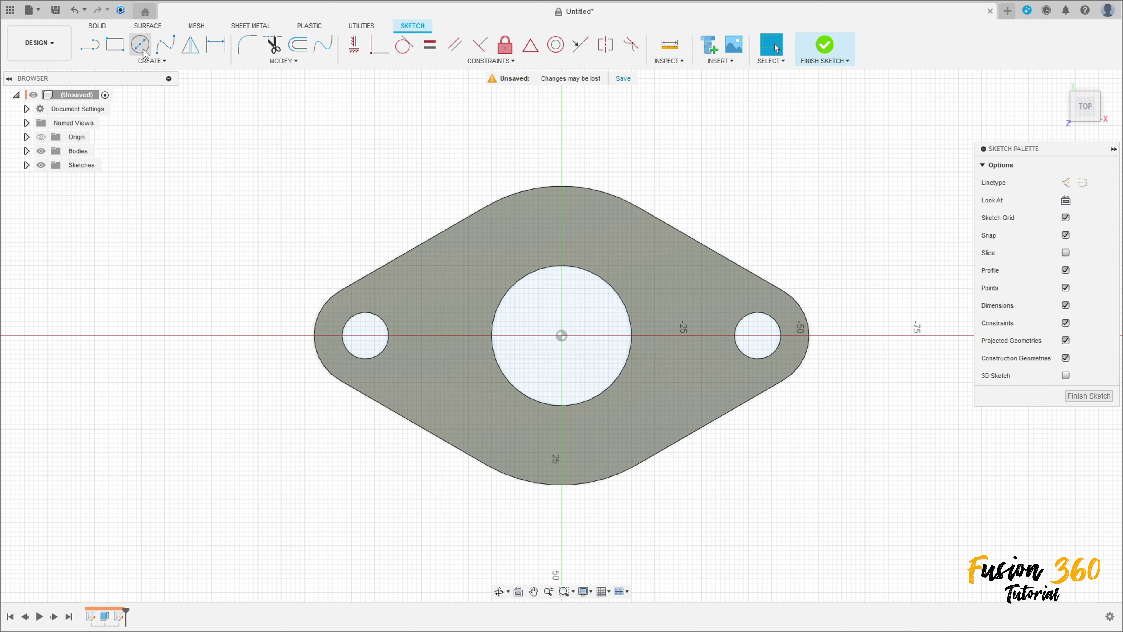
left_click(561, 335)
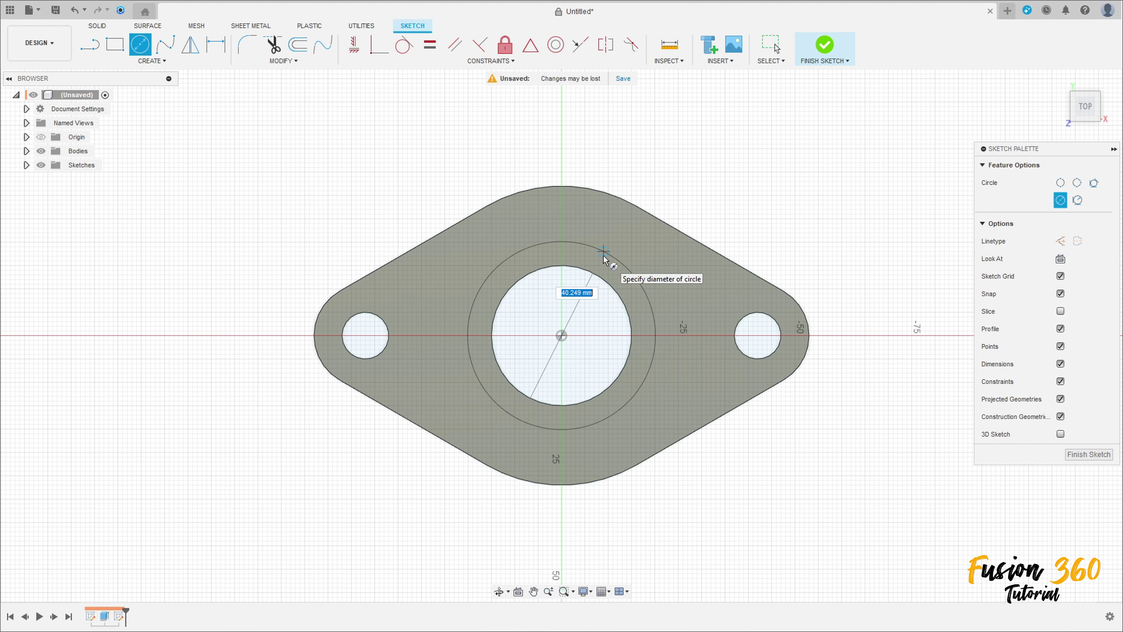
key("Tab")
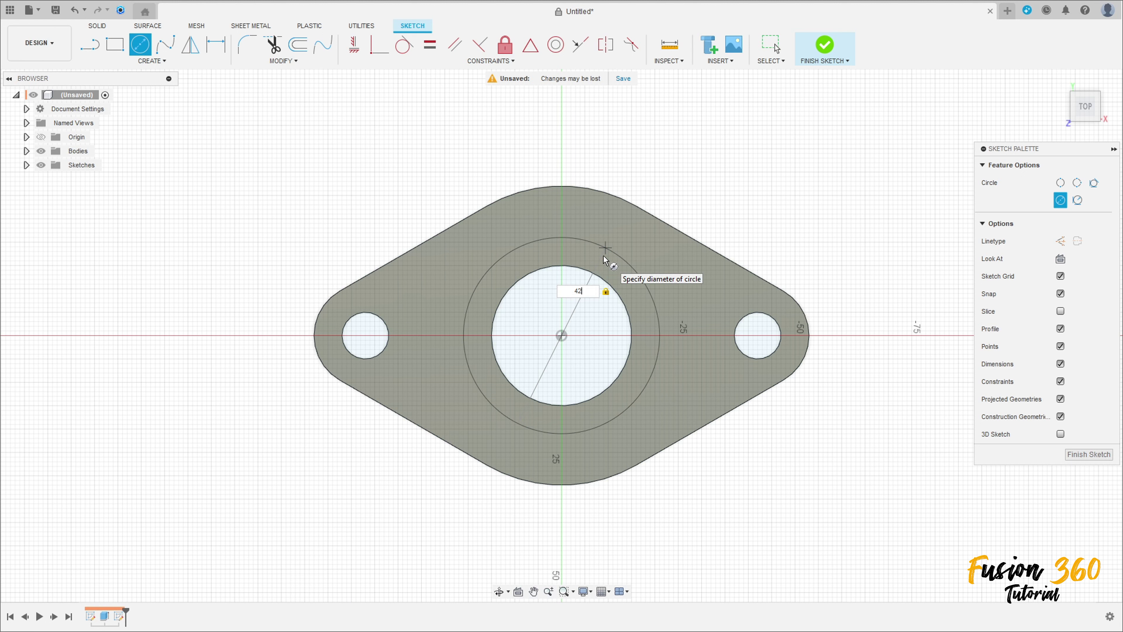
key("Return")
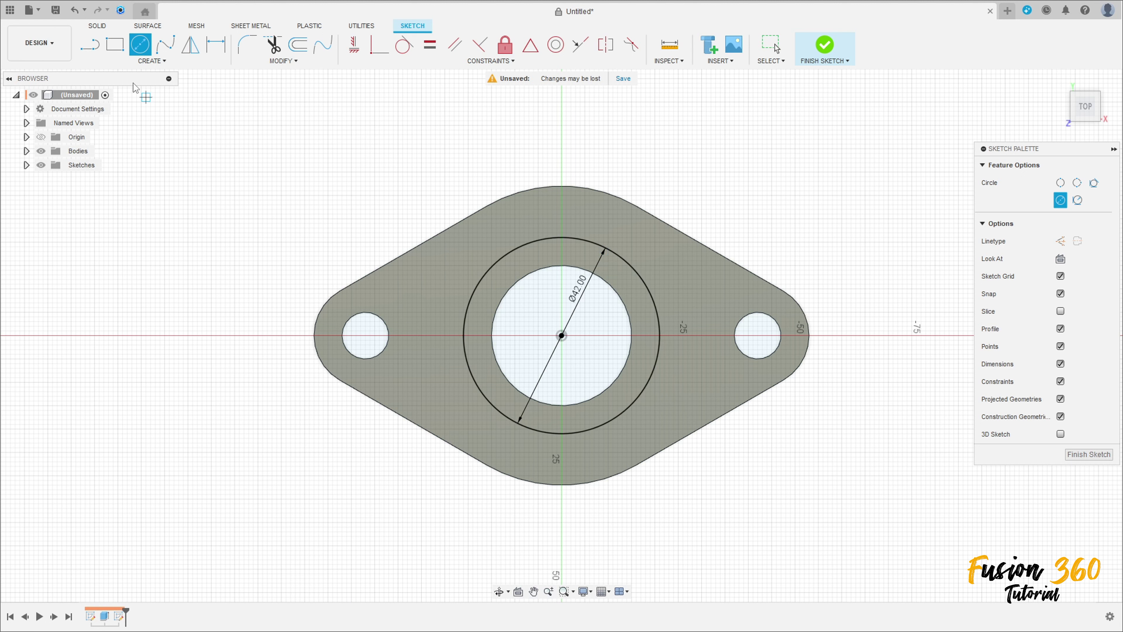
Draw lines from the lug edge corners across to the 42 mm circle
left_click(94, 52)
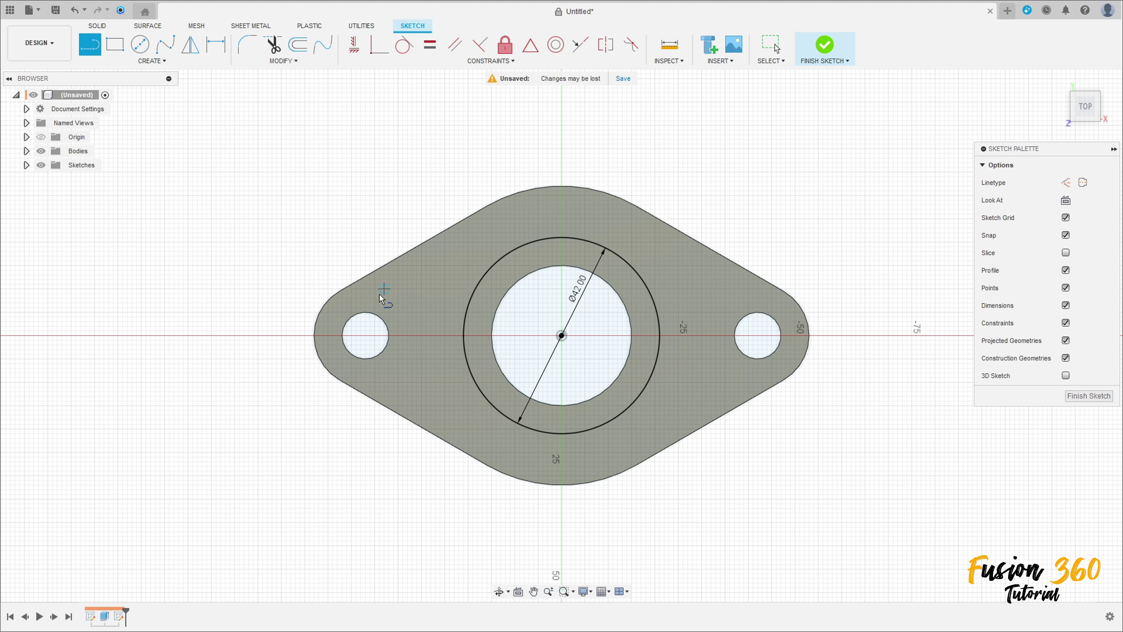
left_click(340, 291)
double_click(473, 290)
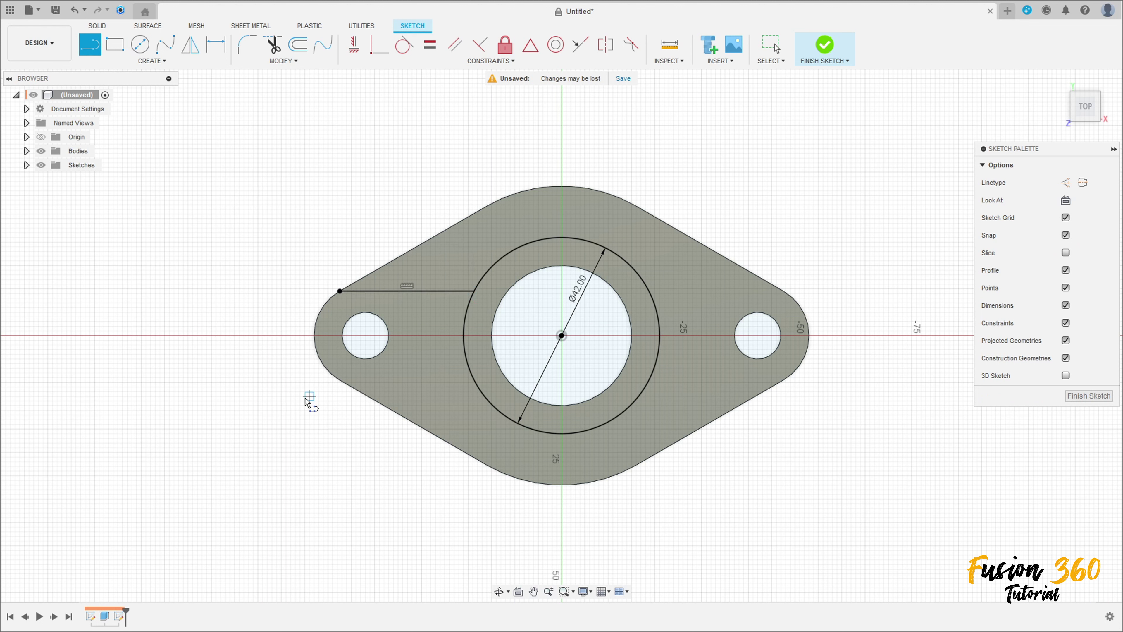
left_click(339, 379)
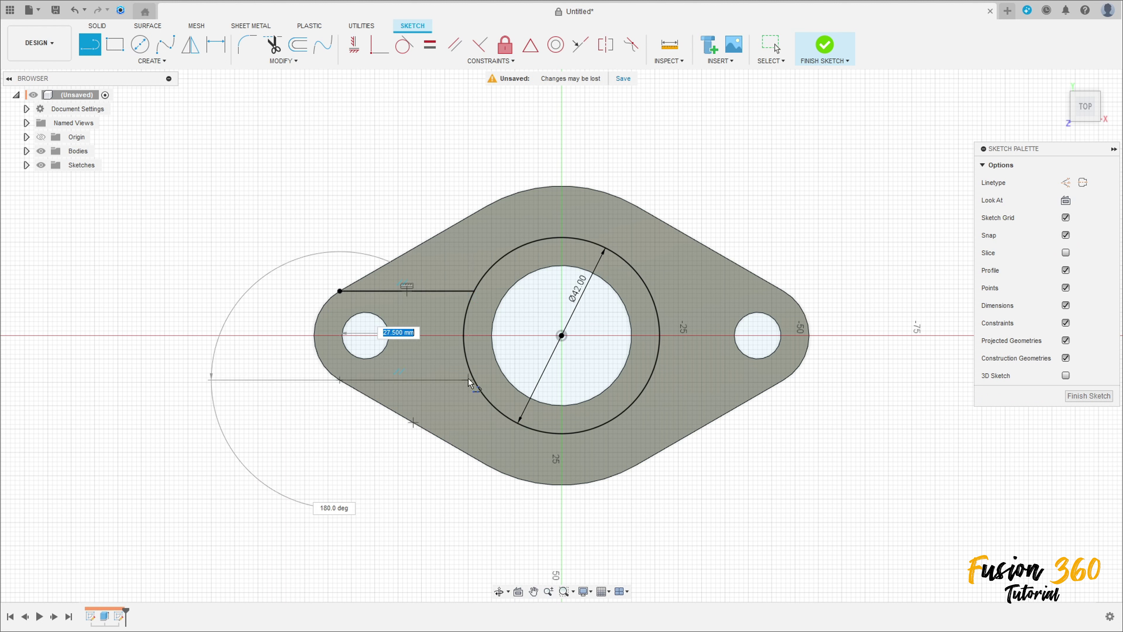
double_click(474, 380)
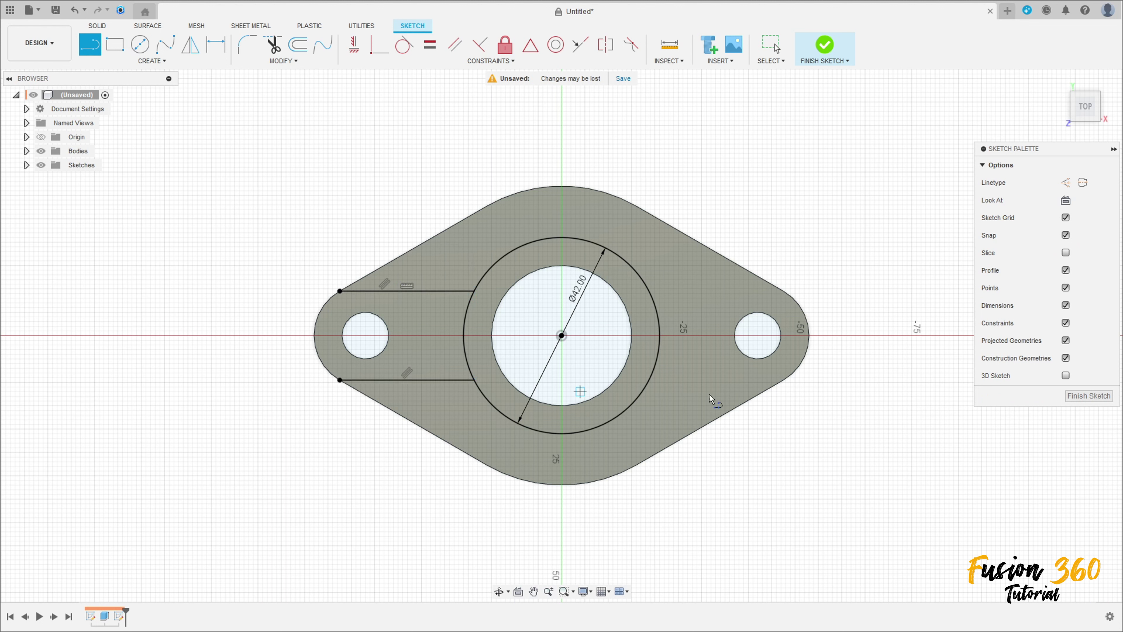
left_click(782, 380)
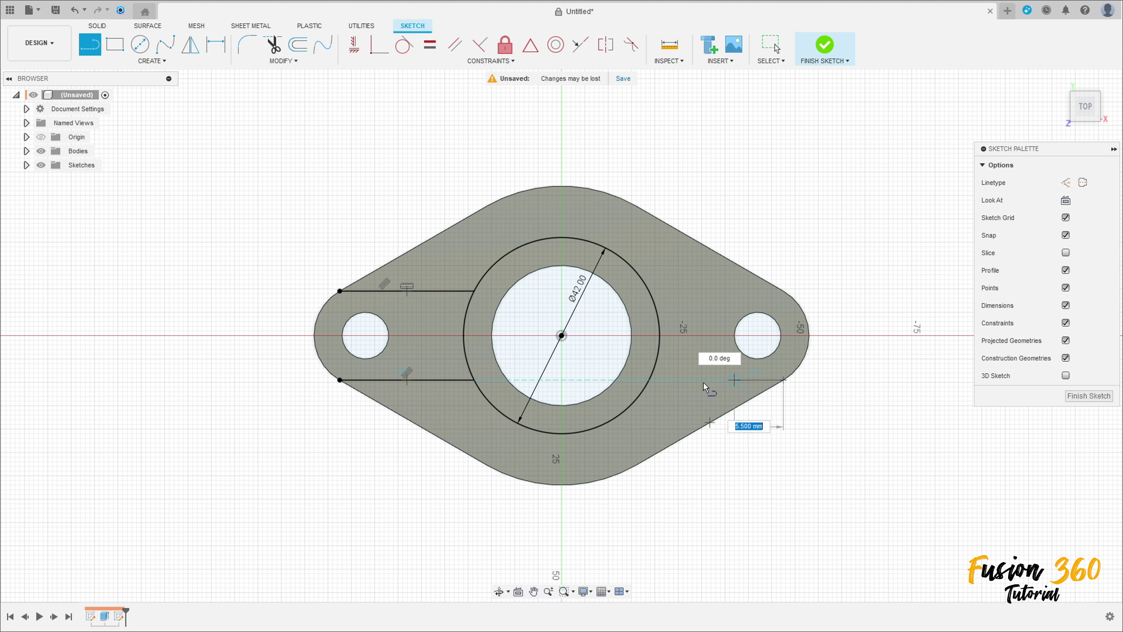
left_click(648, 380)
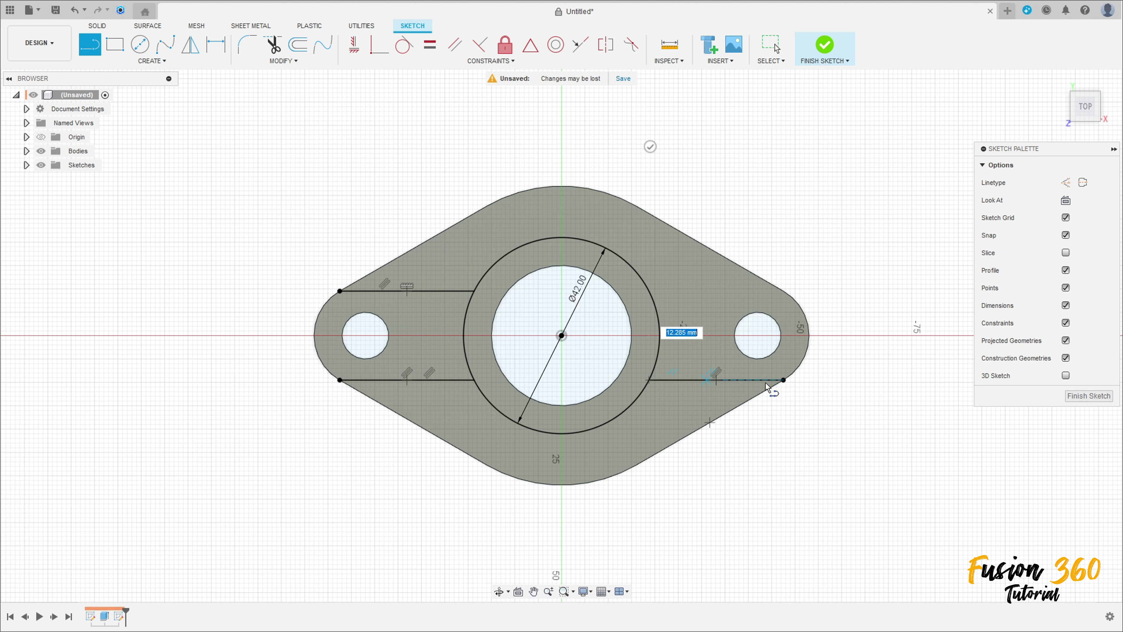
left_click(782, 291)
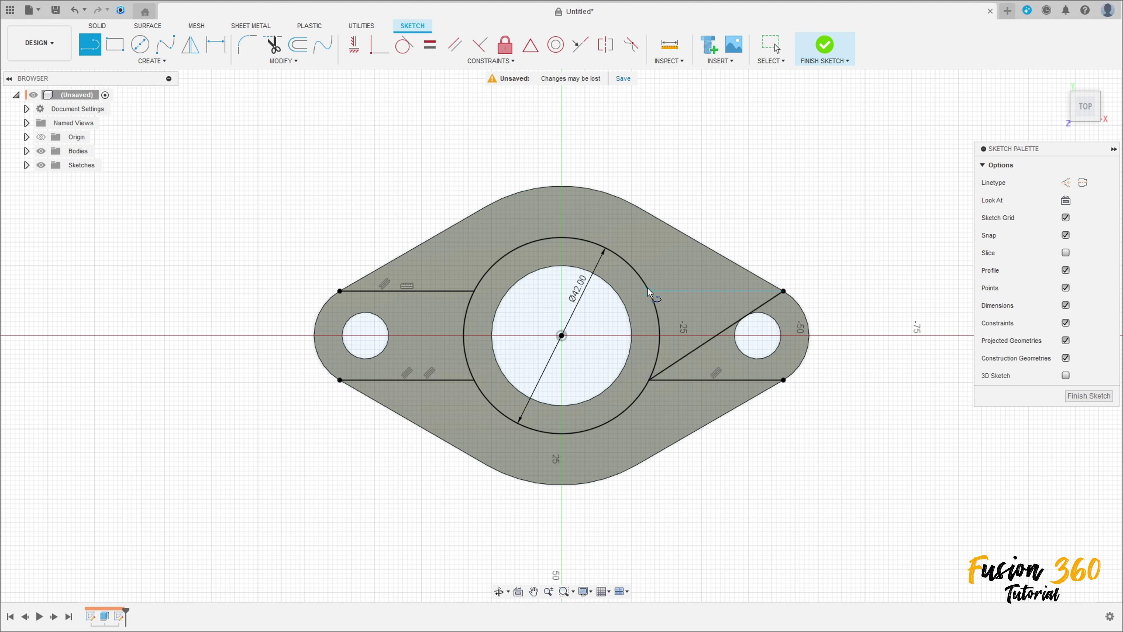
key("Escape")
Replace the right lug's stray diagonal with a horizontal line to the 42 mm circle
left_click(704, 344)
key("Delete")
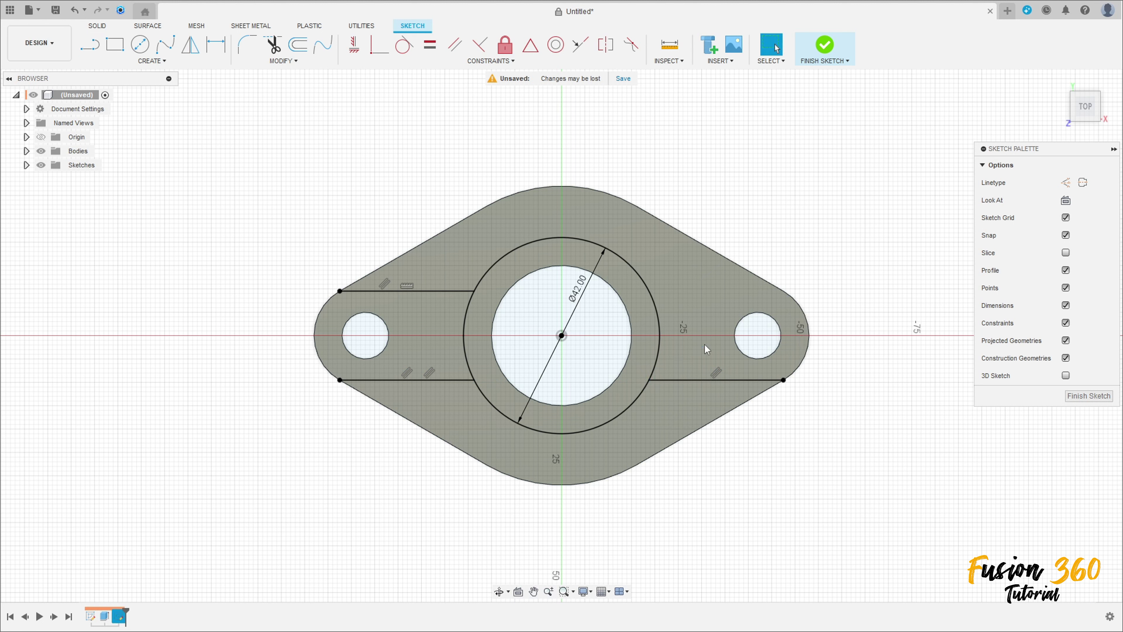
key("l")
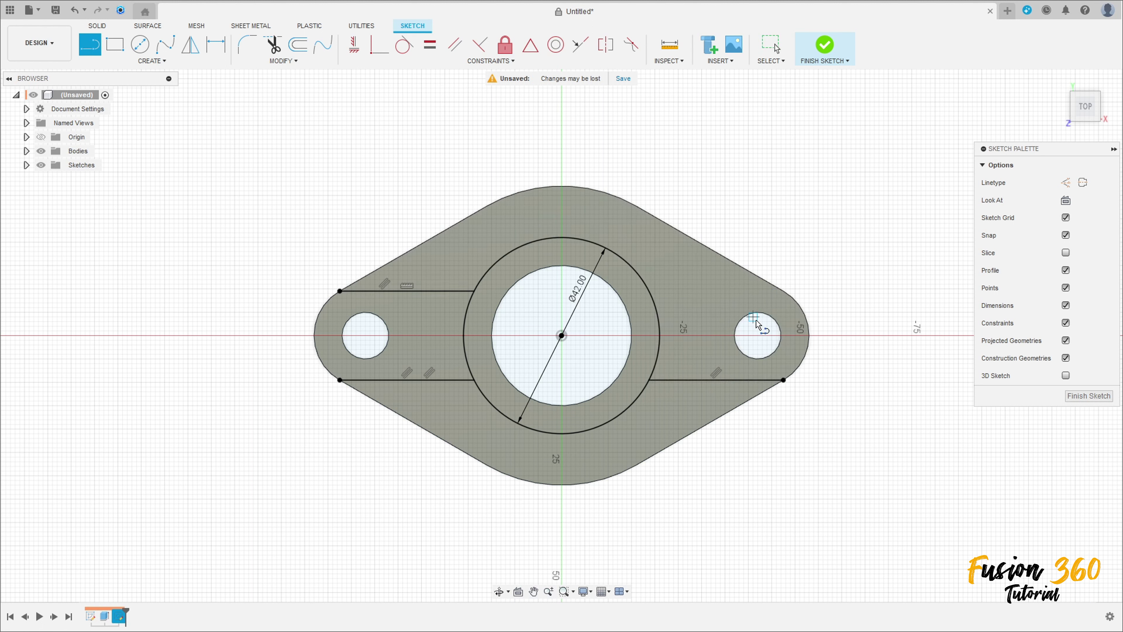
left_click(782, 290)
left_click(648, 292)
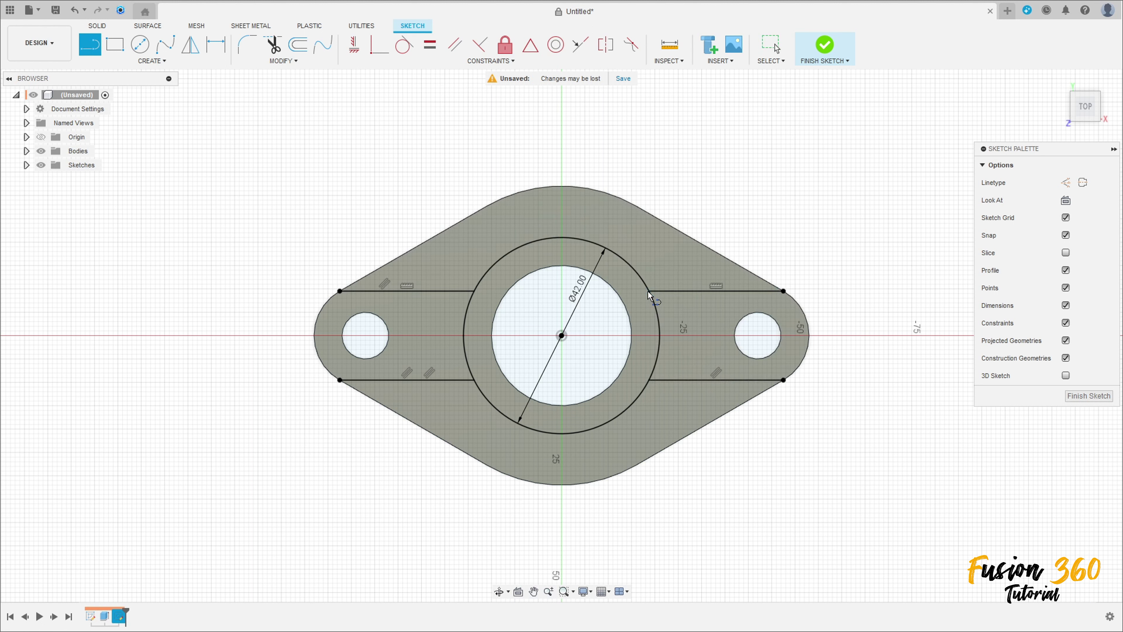
key("Escape")
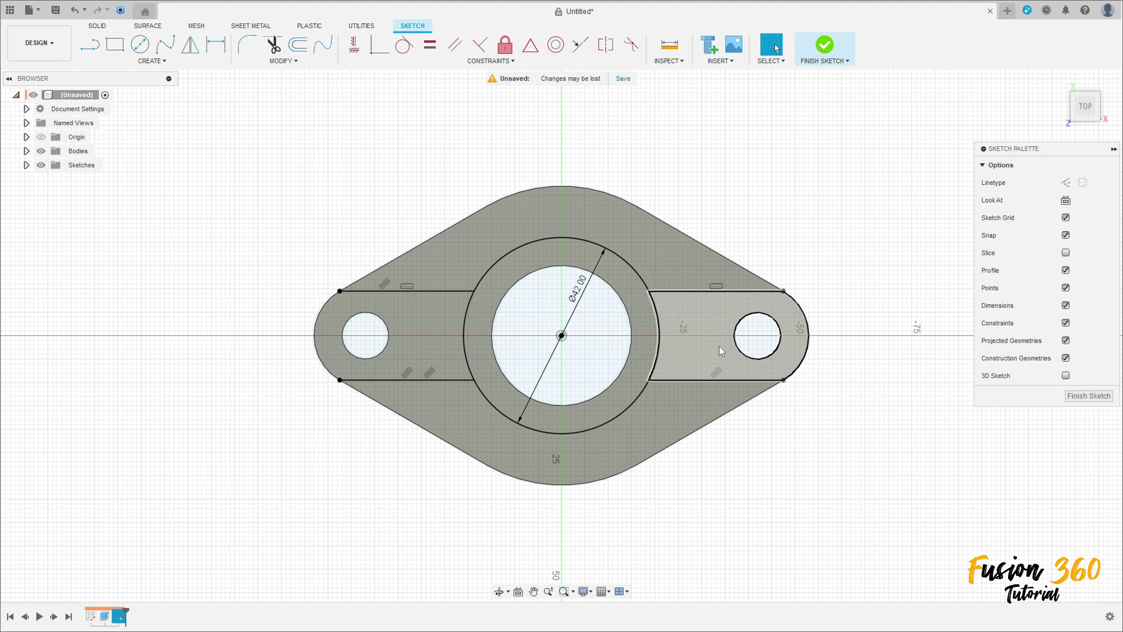
Finish the sketch and extrude the left and right lug profiles 7 mm, joined to the plate
left_click(823, 46)
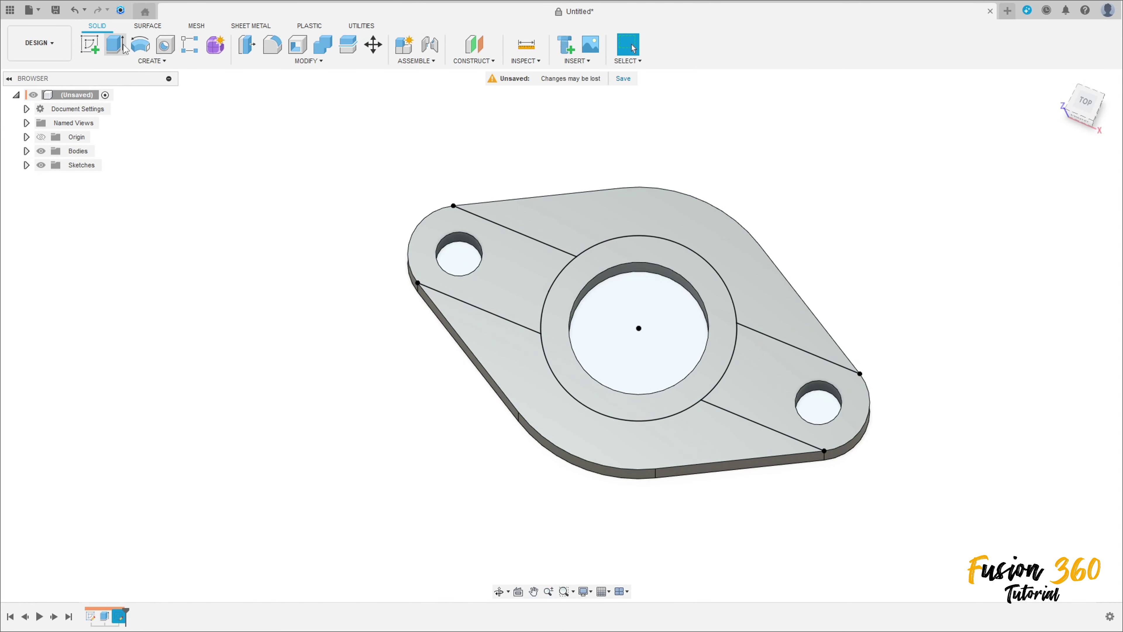
left_click(114, 44)
left_click(447, 228)
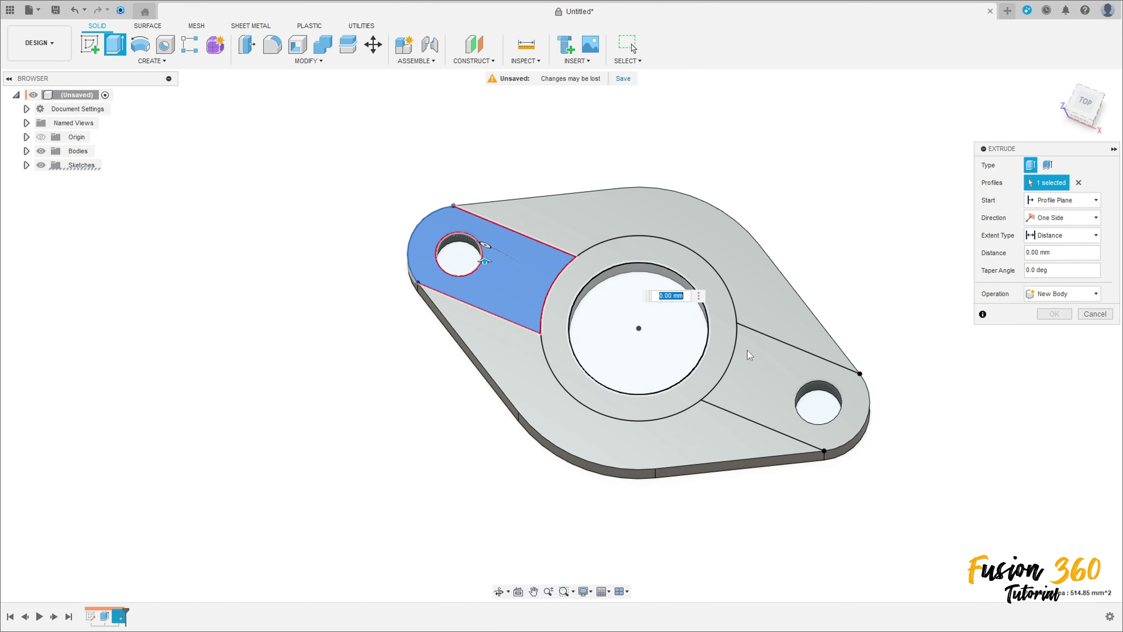
left_click(768, 383)
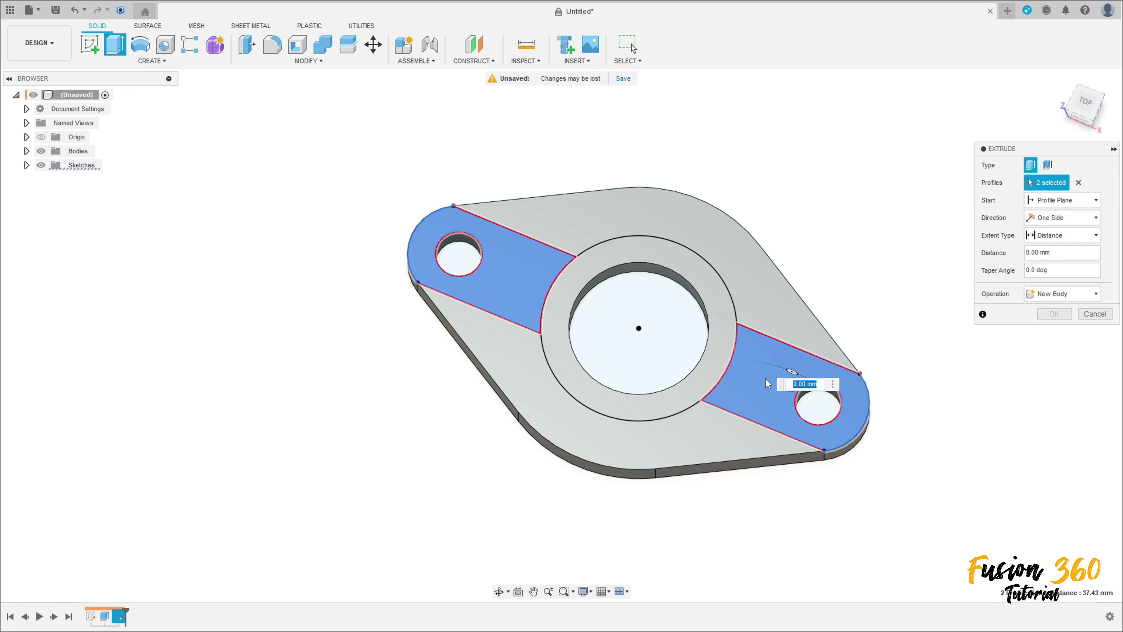
type("7")
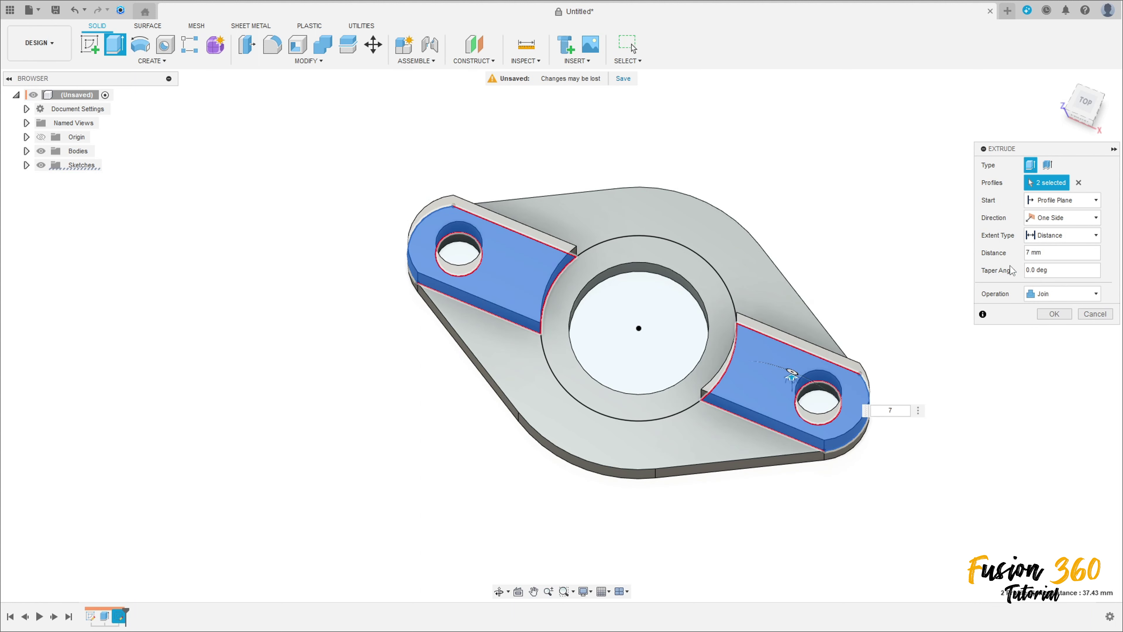
left_click(1054, 314)
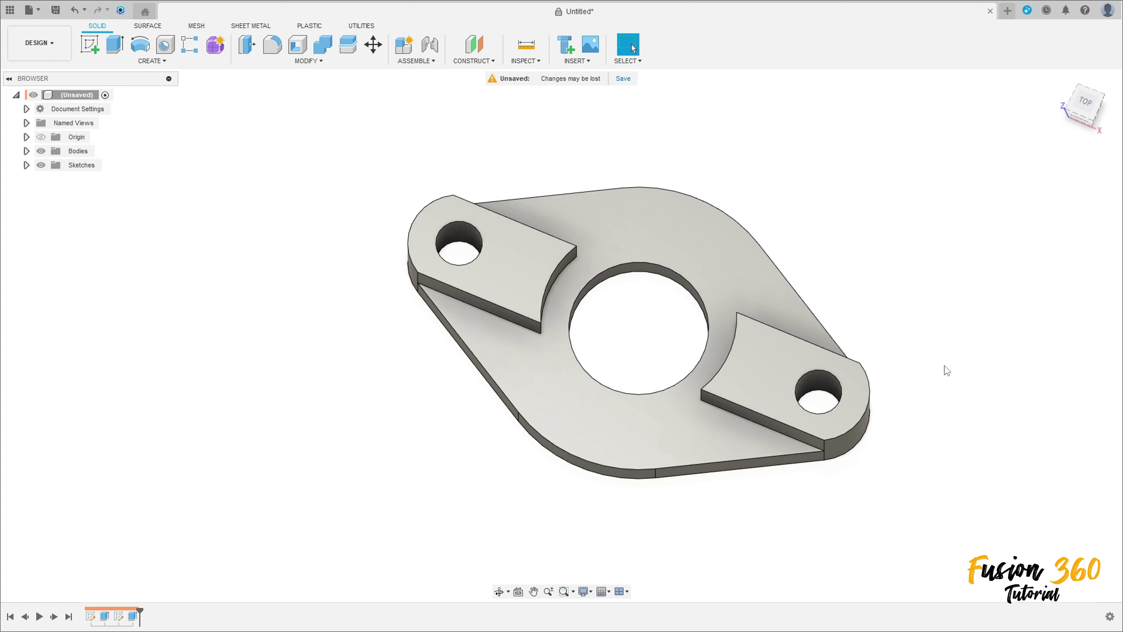
middle_click_drag(945, 371, 828, 340, "shift")
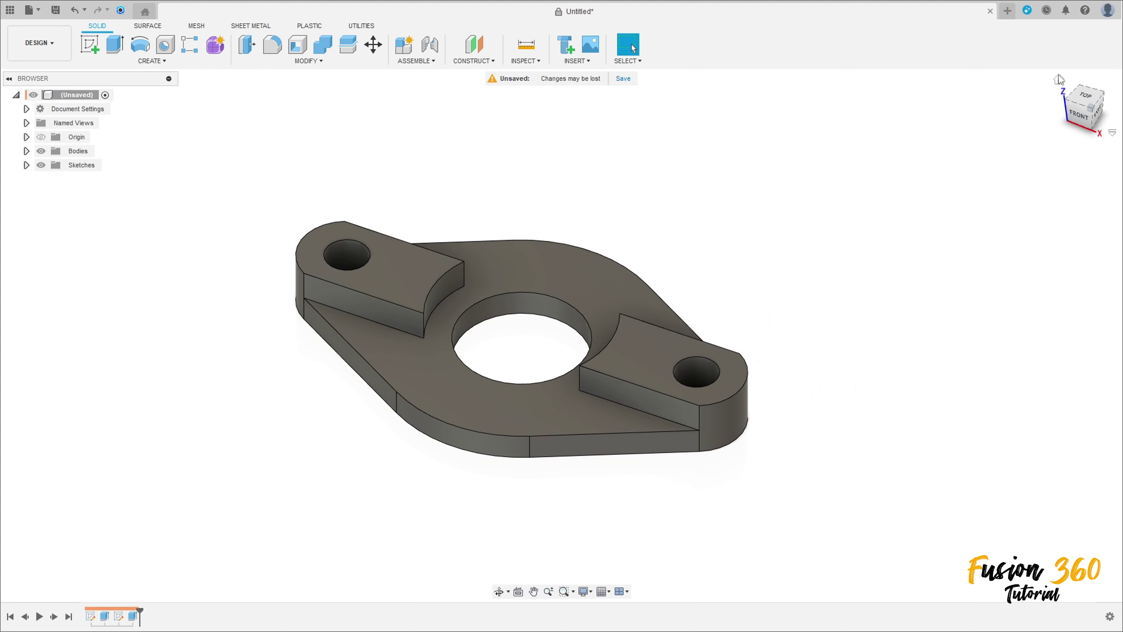
Enable 'Allow 3D sketching of lines and splines' in the Design preferences
left_click(1058, 76)
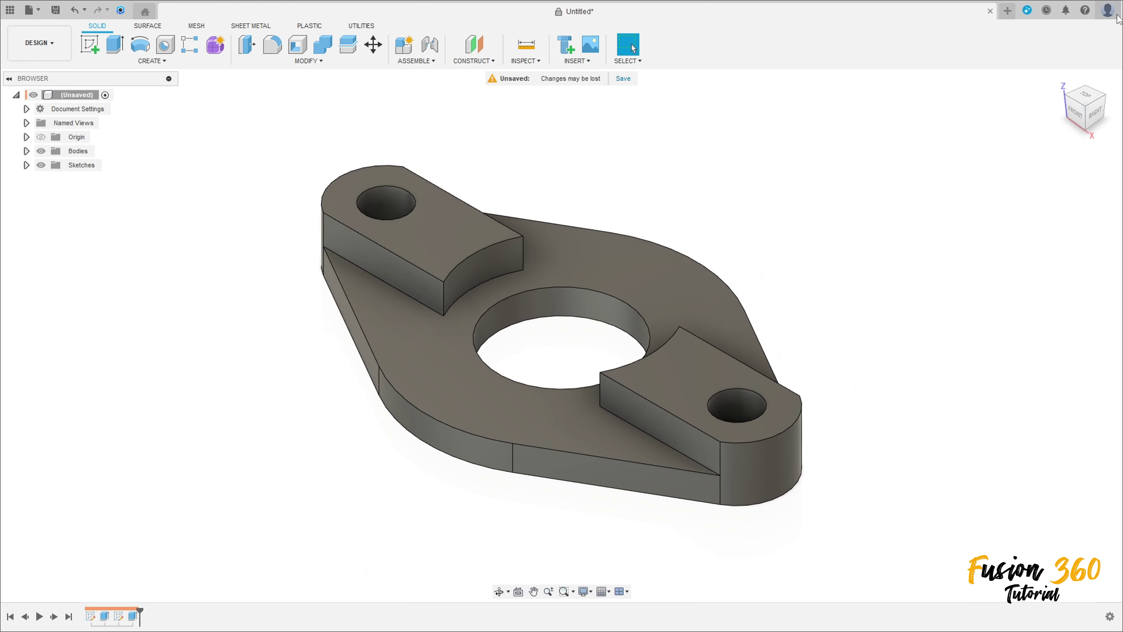
left_click(1107, 10)
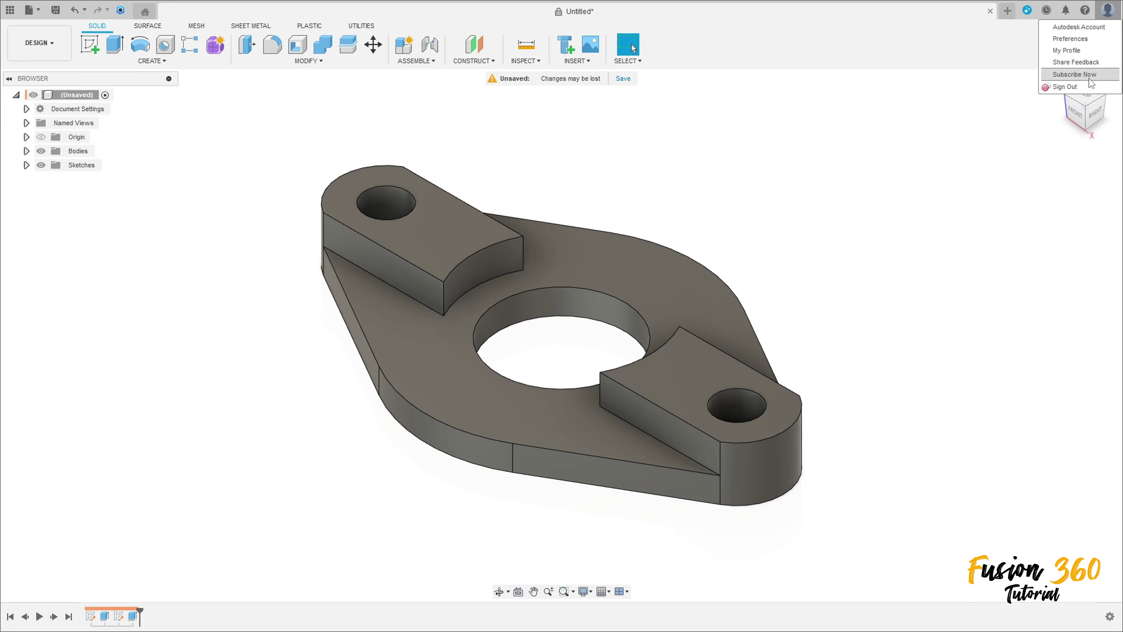
left_click(1082, 43)
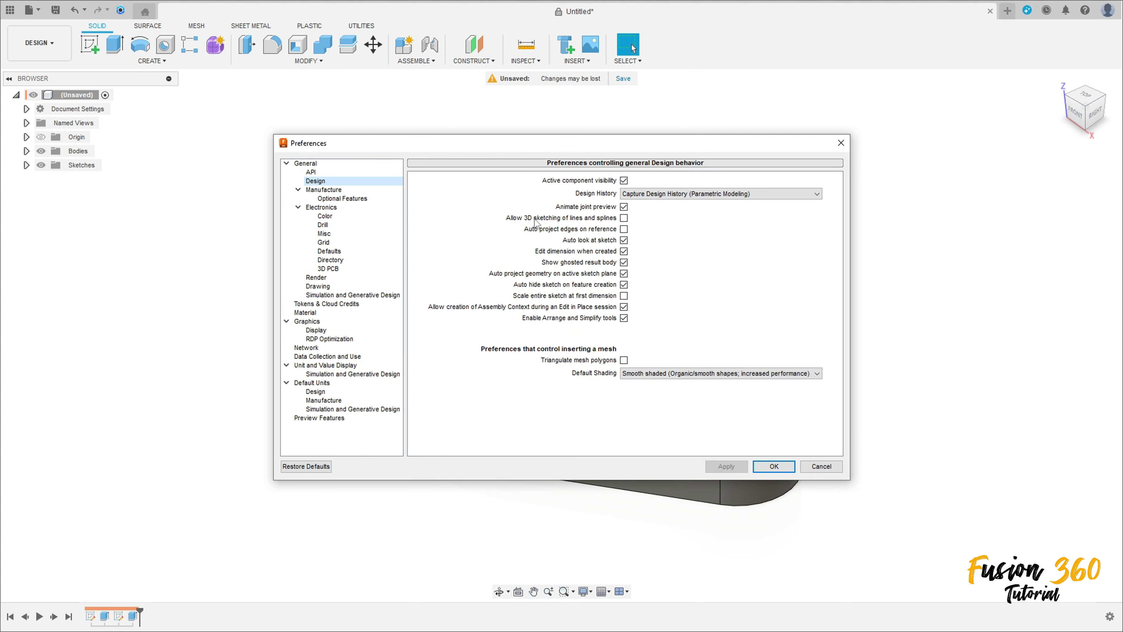
left_click(624, 219)
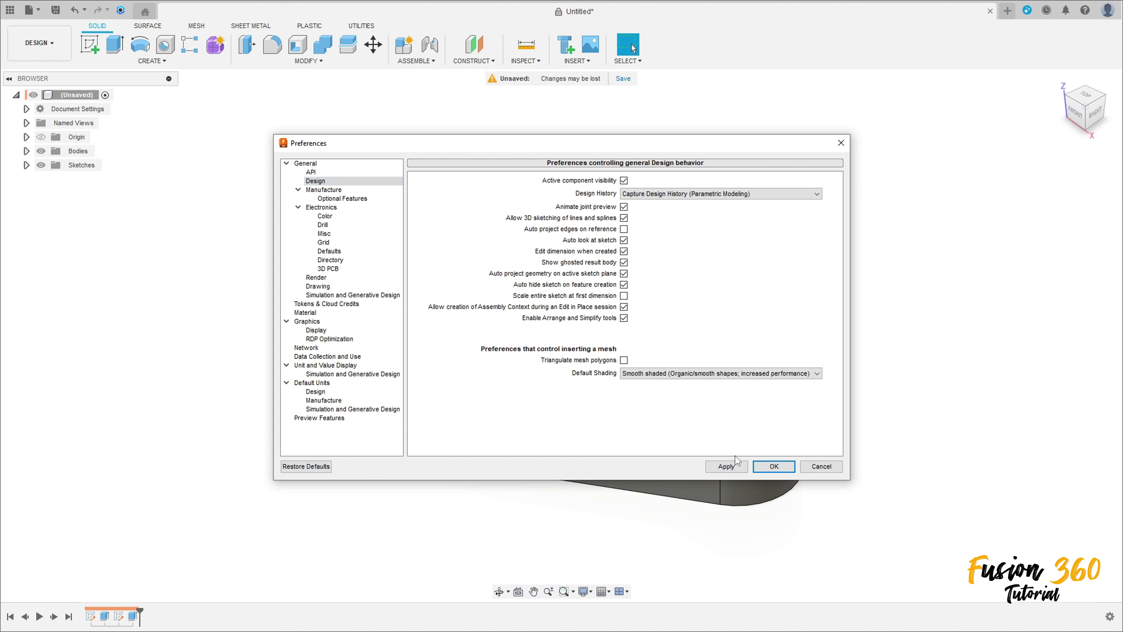
left_click(774, 467)
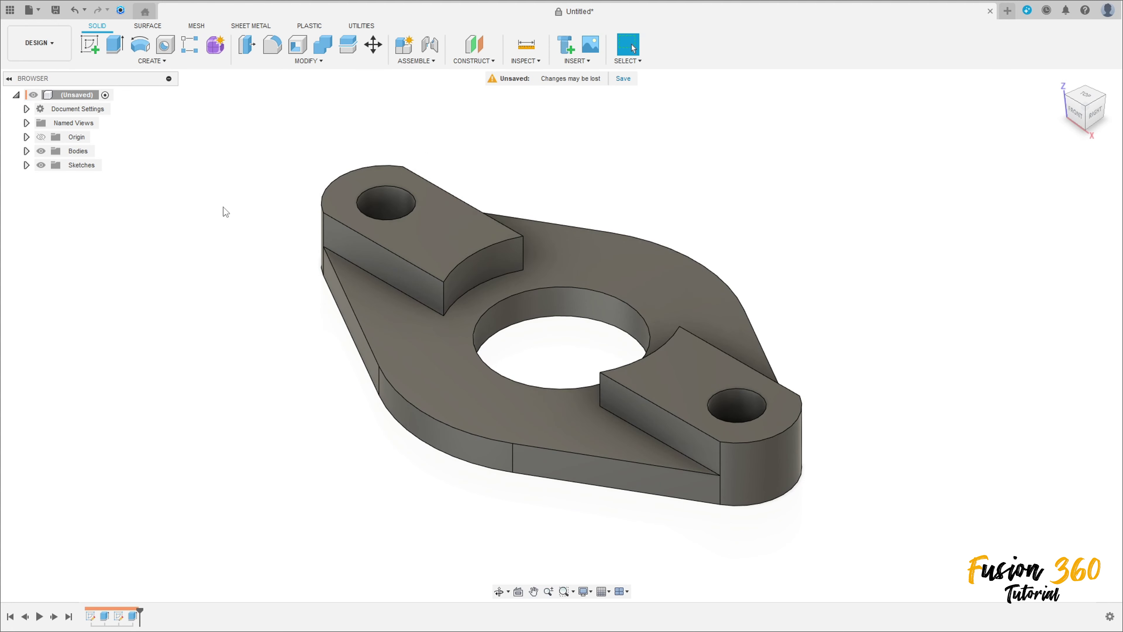
Sketch on the vertical origin plane a 75 mm line rising from the origin
left_click(90, 44)
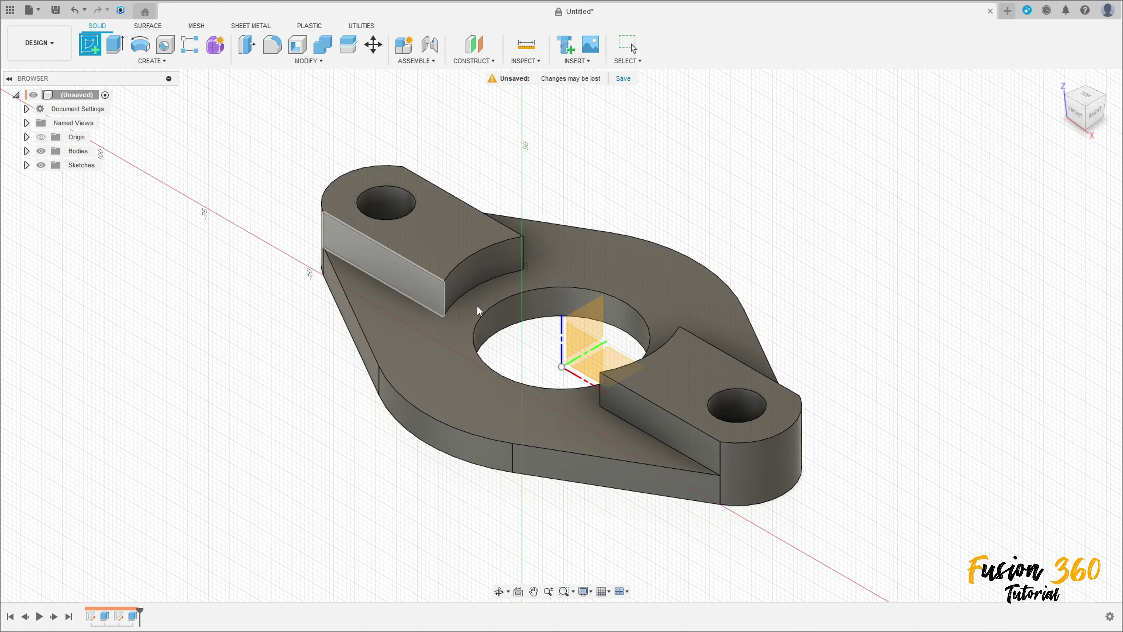
left_click(592, 359)
left_click(593, 319)
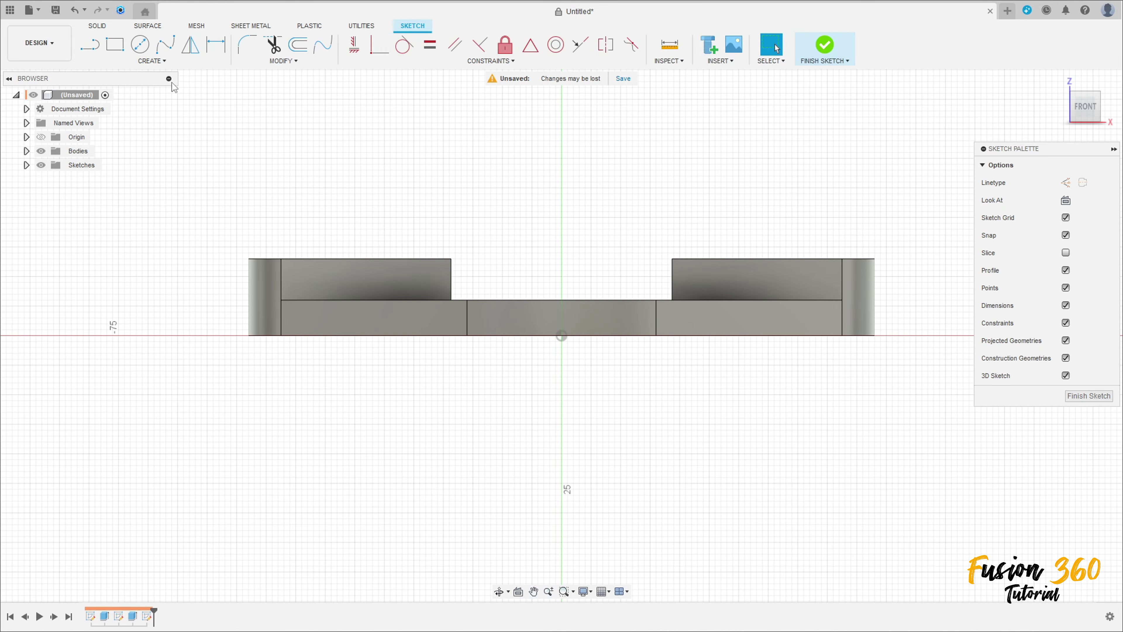
key("l")
left_click(561, 335)
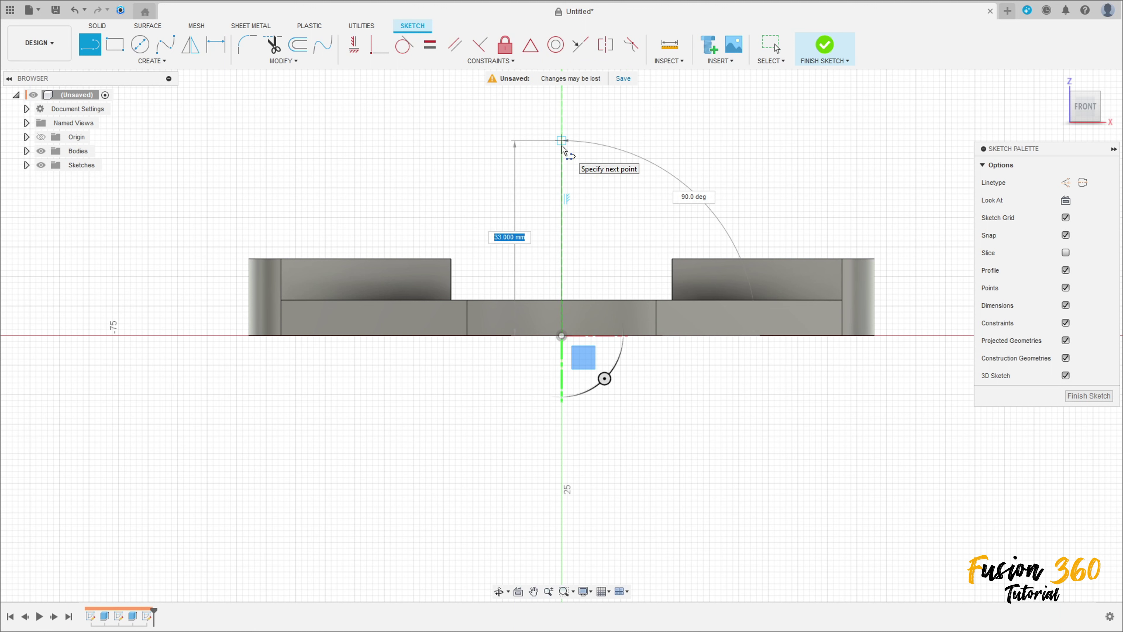
scroll(561, 162, "down", 3)
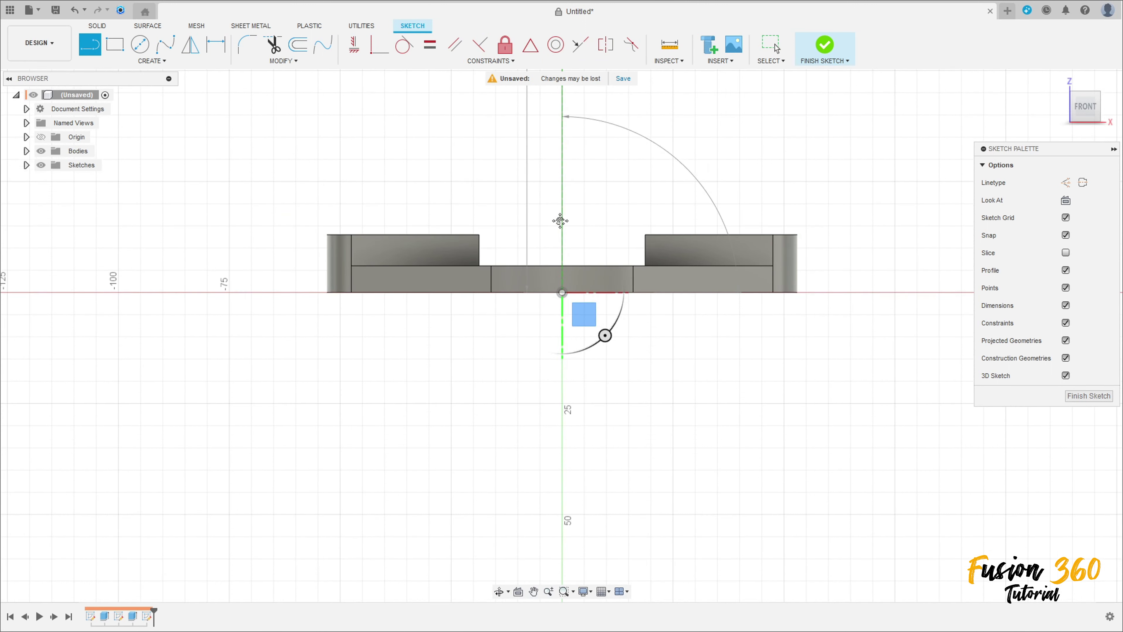
middle_click_drag(560, 220, 551, 501)
left_click(559, 444)
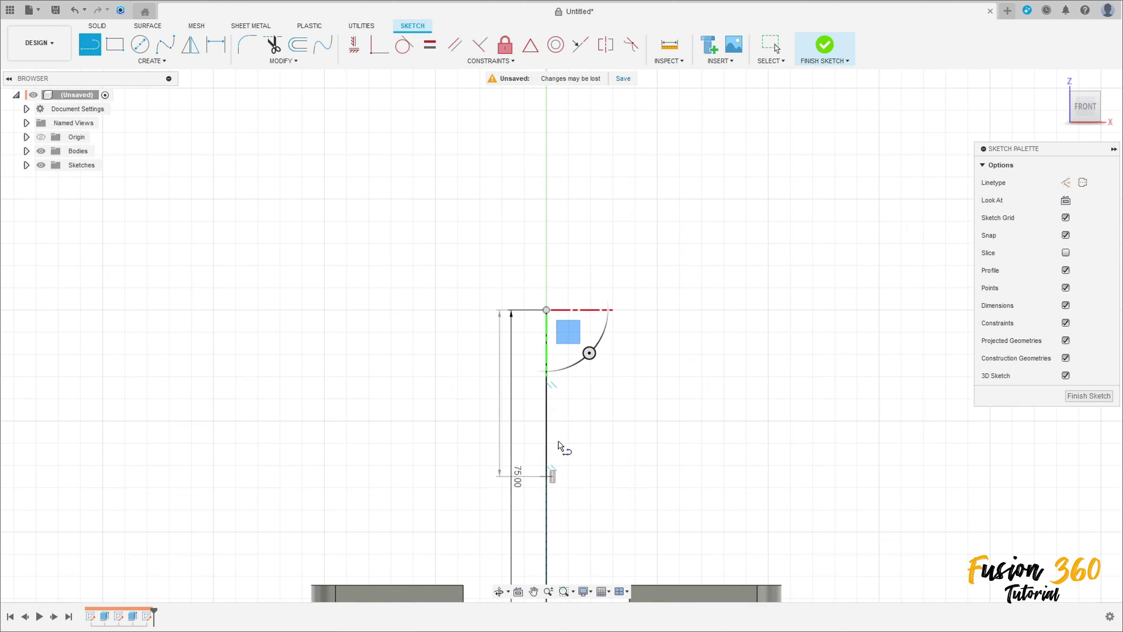
Continue the path with a 40 mm line at 45 degrees
middle_click_drag(684, 236, 574, 352, "shift")
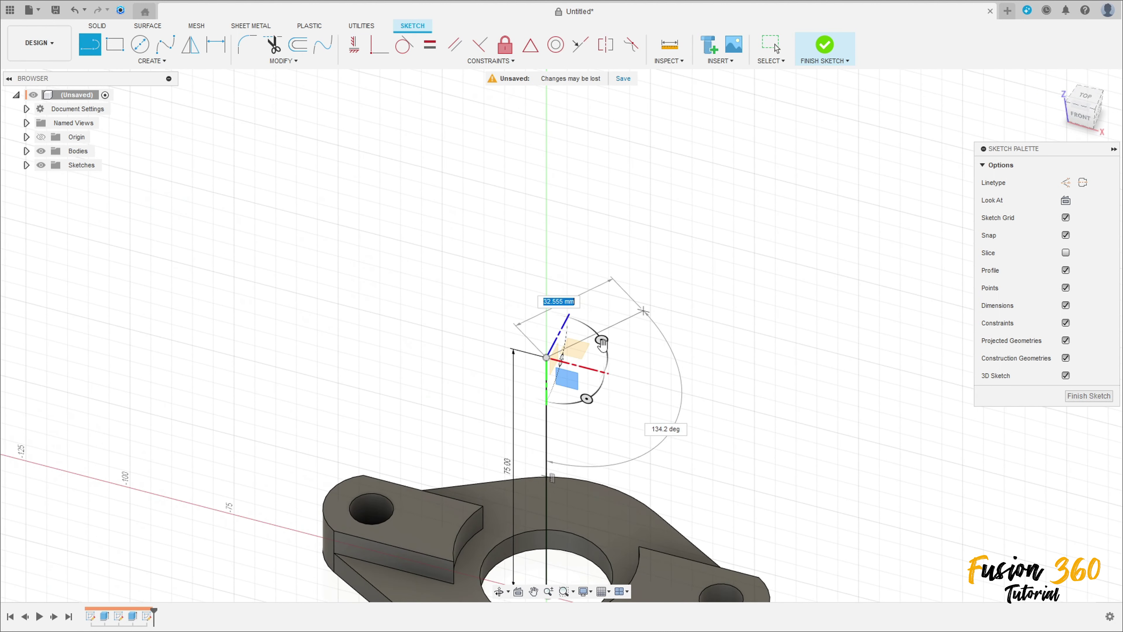
left_click(573, 349)
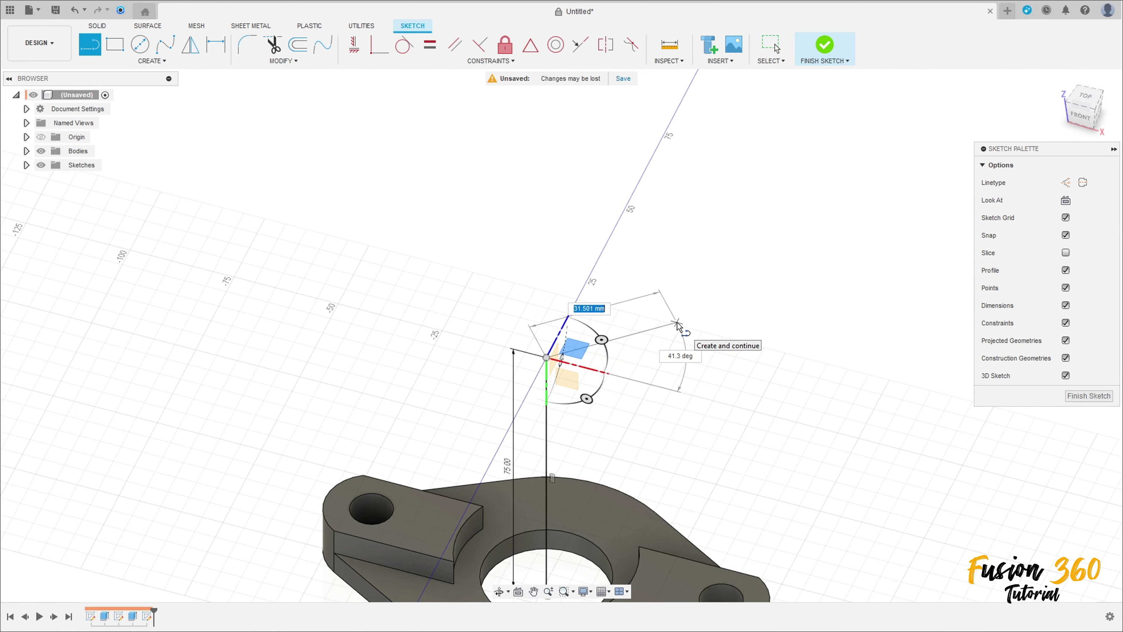
key("Tab")
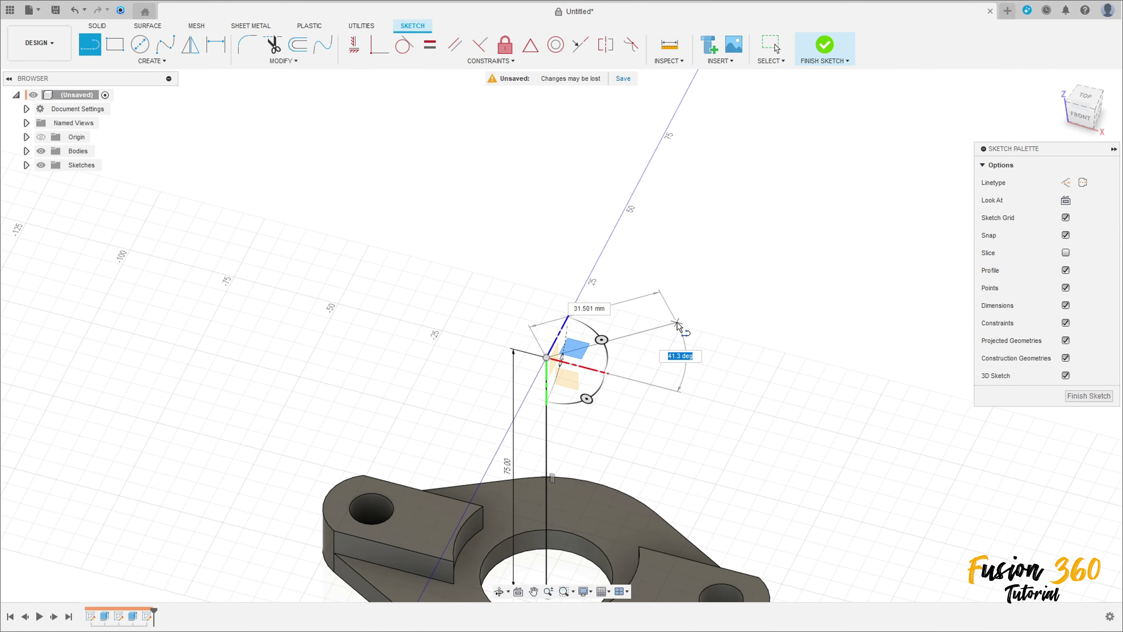
type("45")
key("Tab")
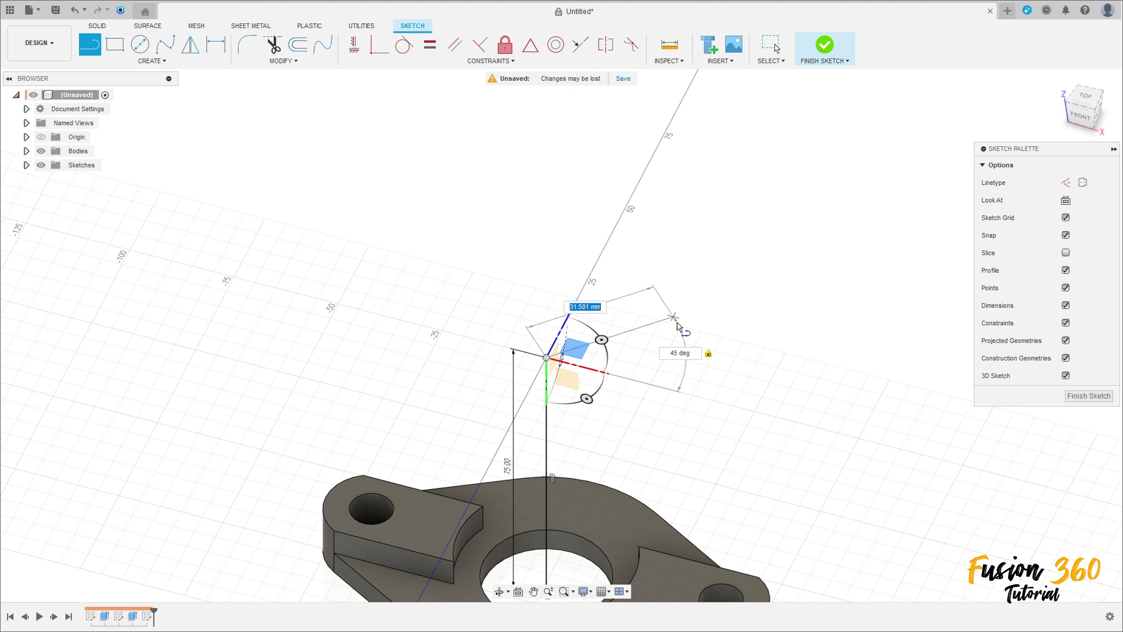
type("40")
key("Tab")
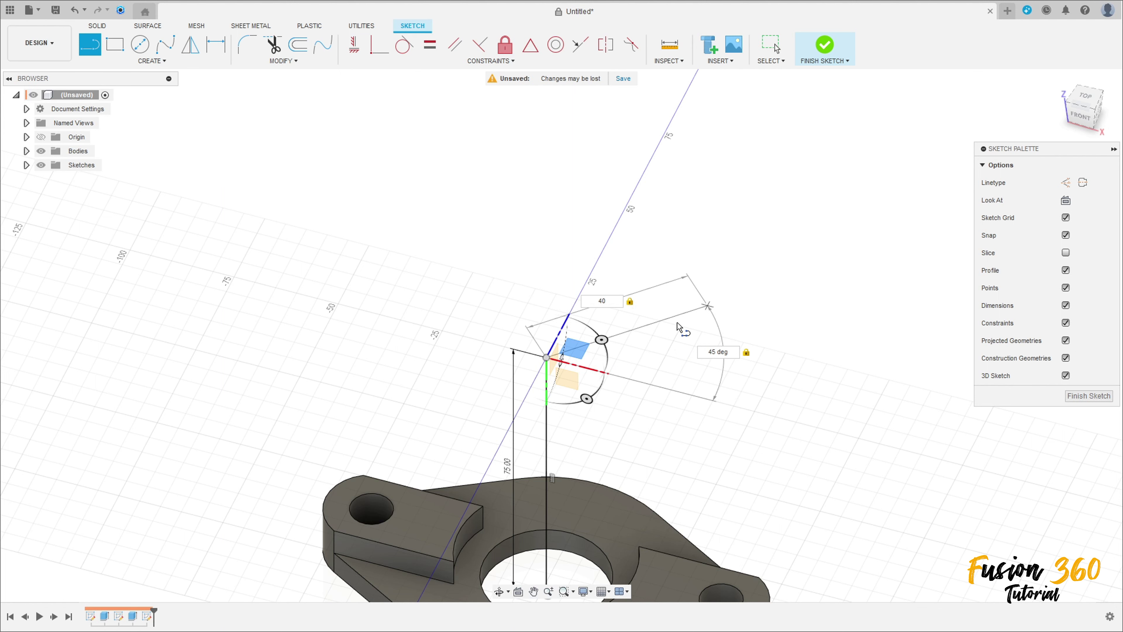
key("Return")
key("Escape")
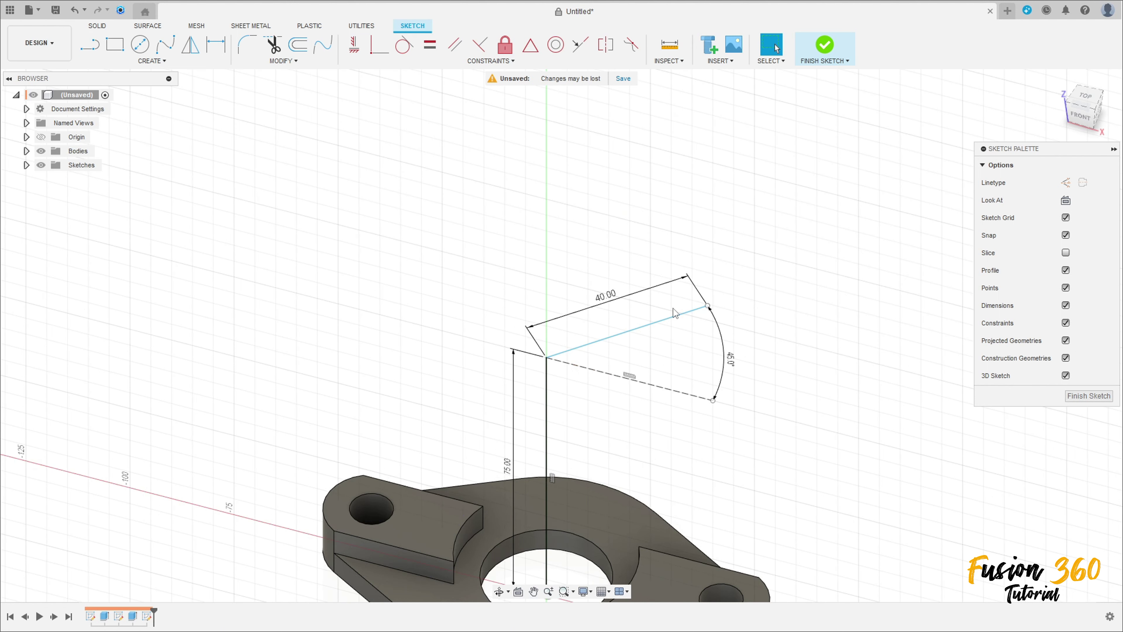
middle_click_drag(652, 486, 619, 449, "shift")
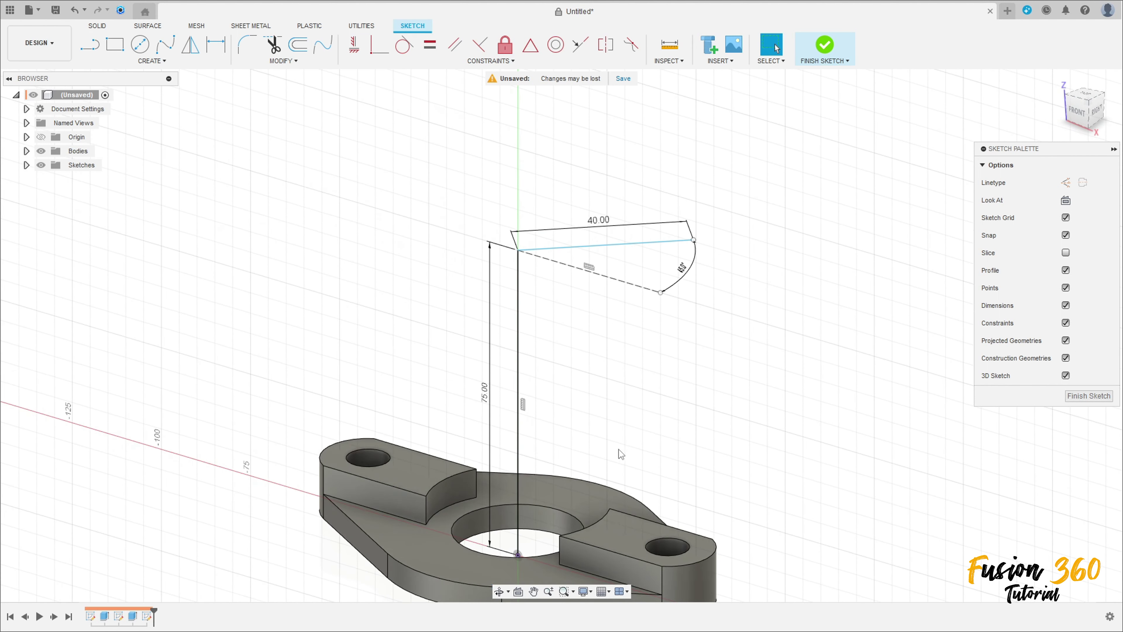
Round the bend between the angled and vertical path lines with a 25 mm fillet, then finish the sketch
left_click(246, 45)
left_click(547, 250)
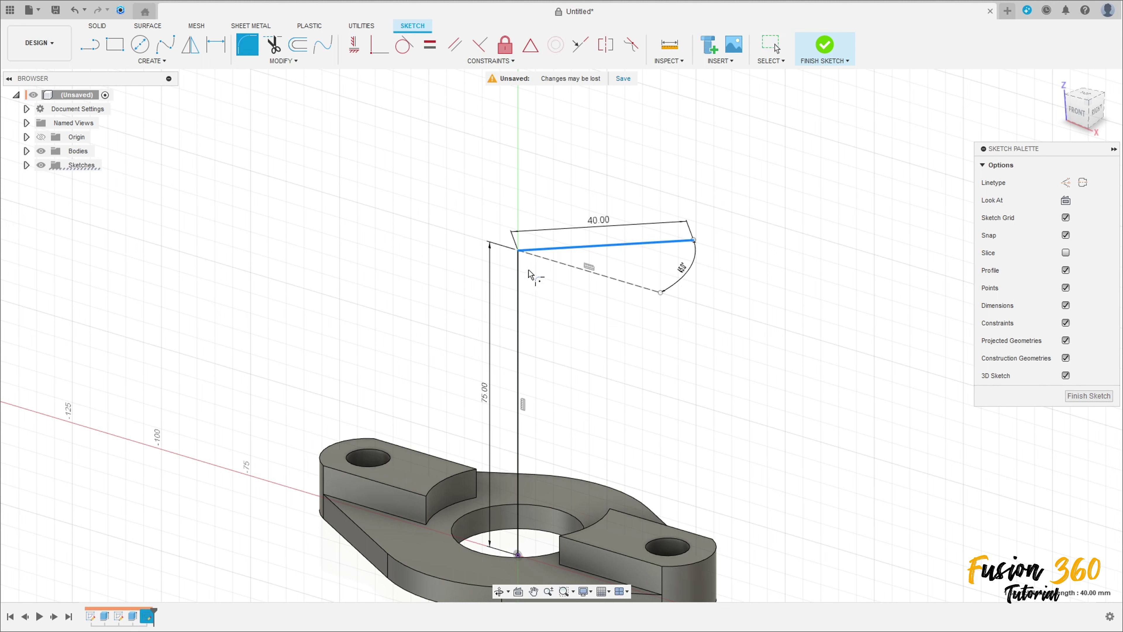
left_click(518, 296)
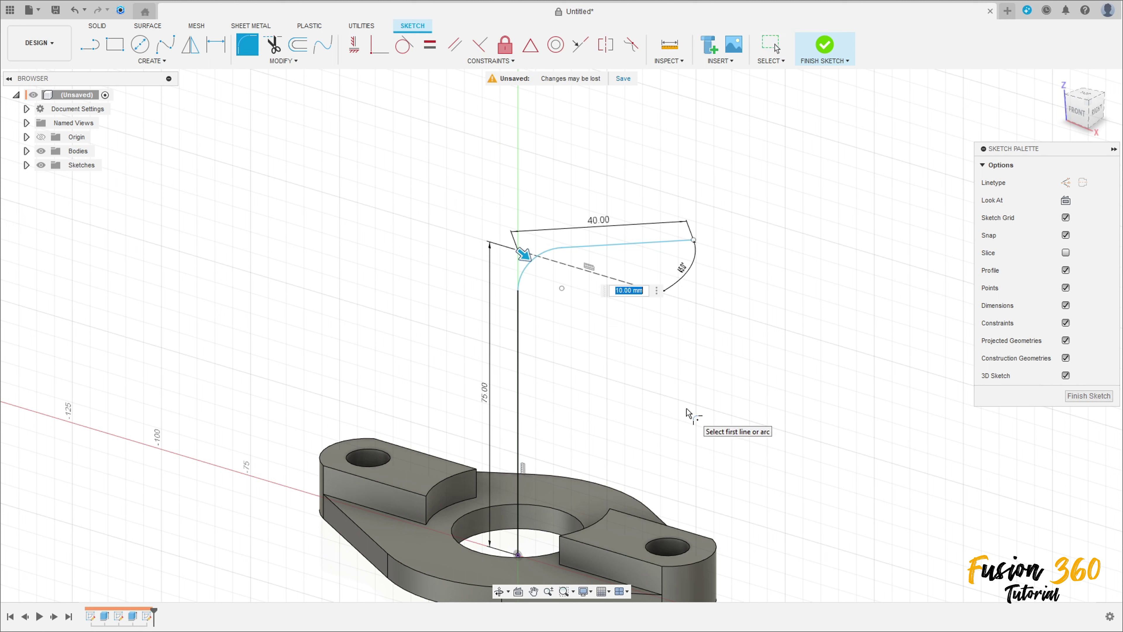
type("25")
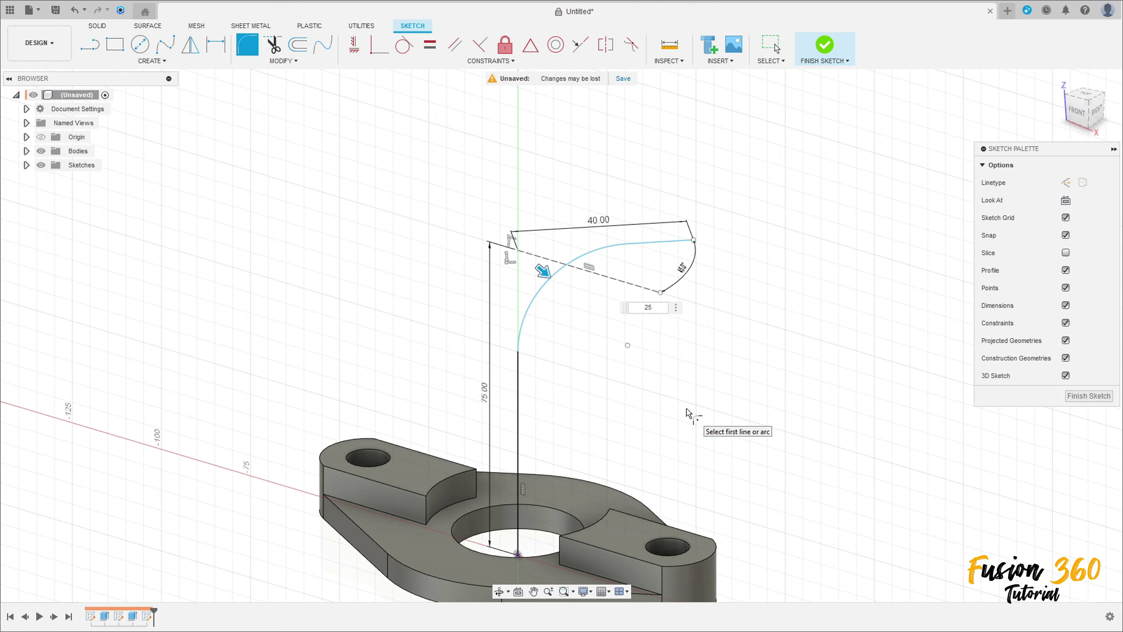
key("Return")
scroll(619, 392, "down", 2)
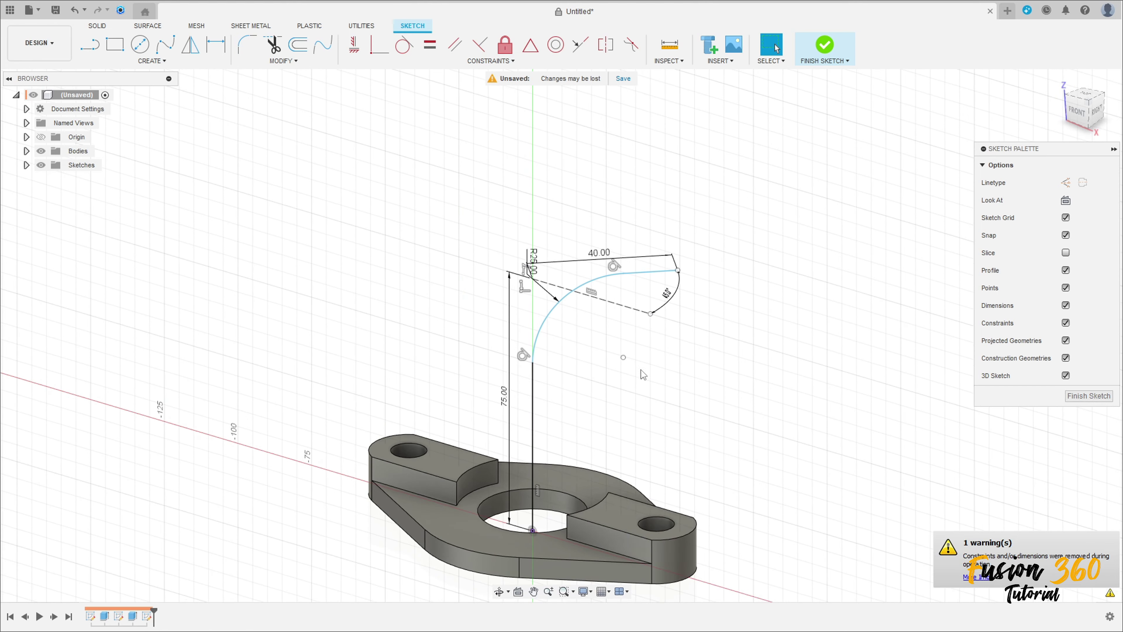
left_click(824, 44)
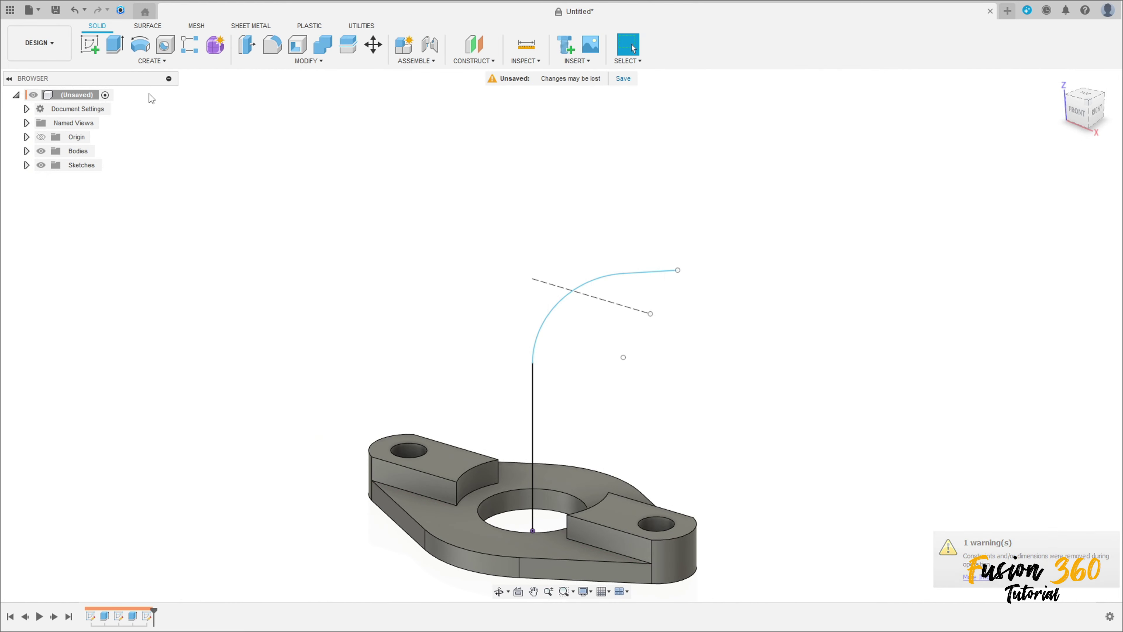
Create a hollow circular 42 mm Pipe along the sketched curve with 7 mm section thickness, joined
left_click(155, 62)
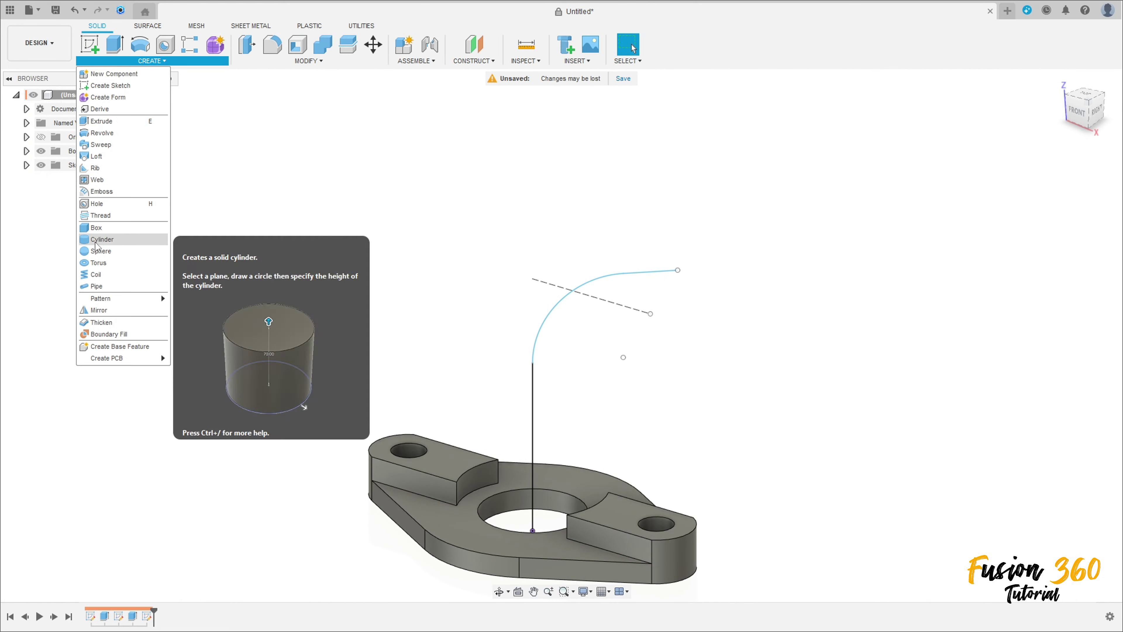
left_click(97, 286)
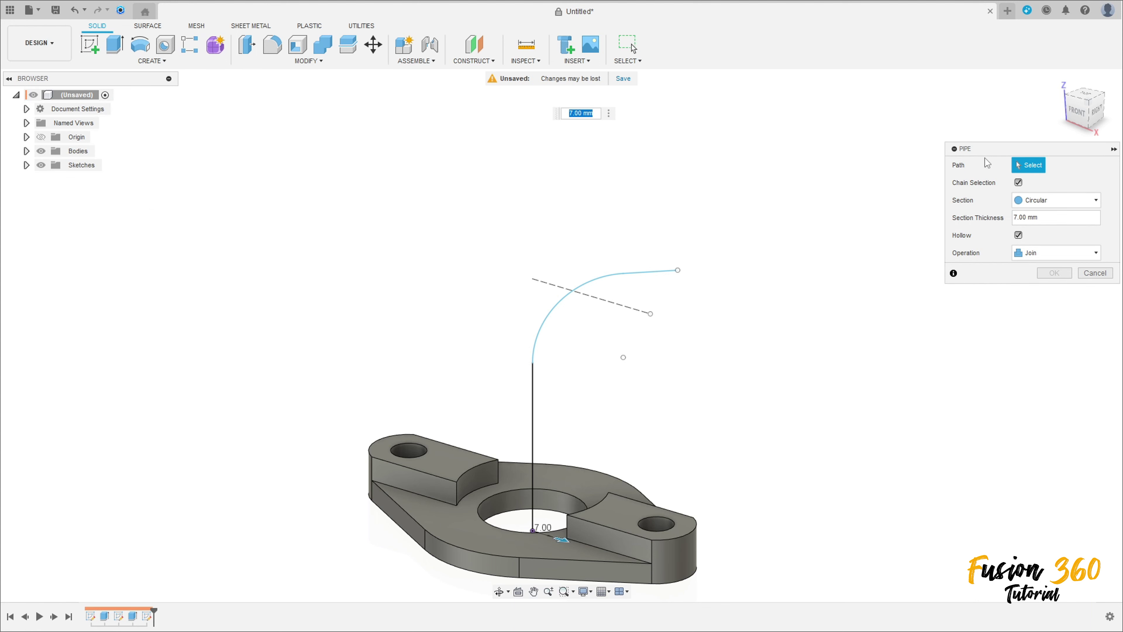
left_click(533, 358)
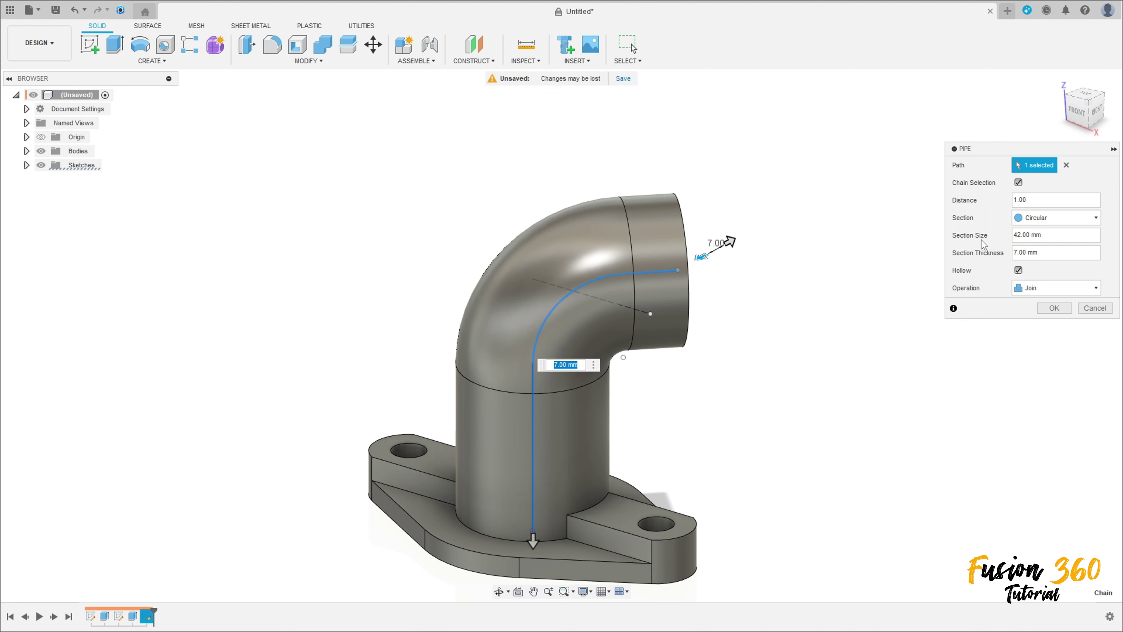
double_click(1032, 251)
left_click(1054, 308)
middle_click_drag(942, 337, 904, 318, "shift")
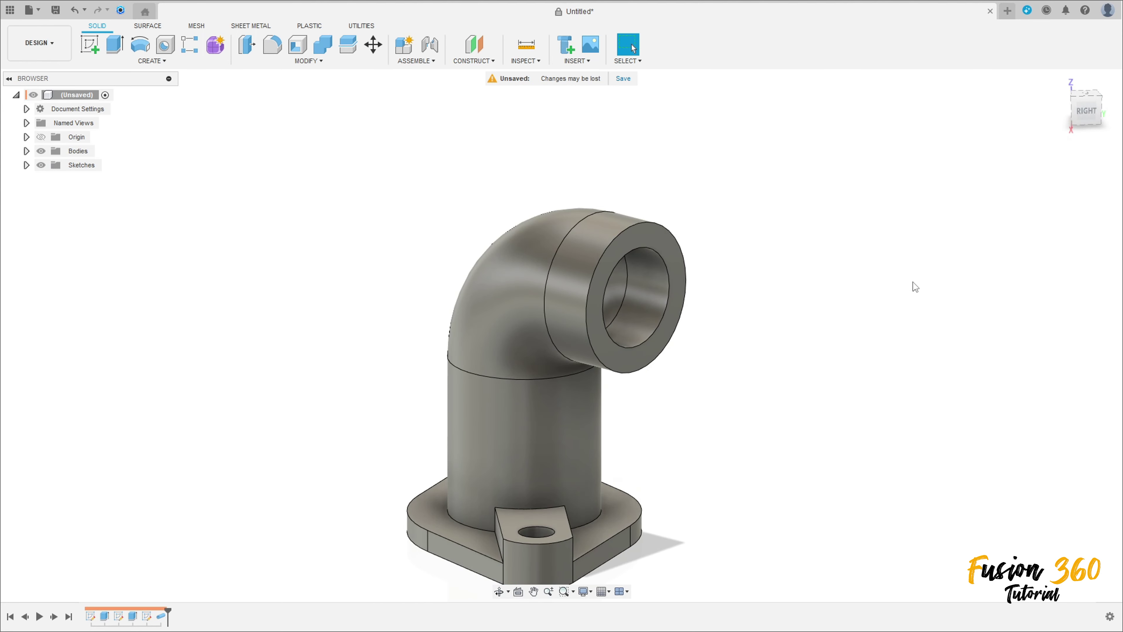
Measure the pipe's inner edge, then edit the Pipe feature's section thickness to 6 mm
left_click(532, 55)
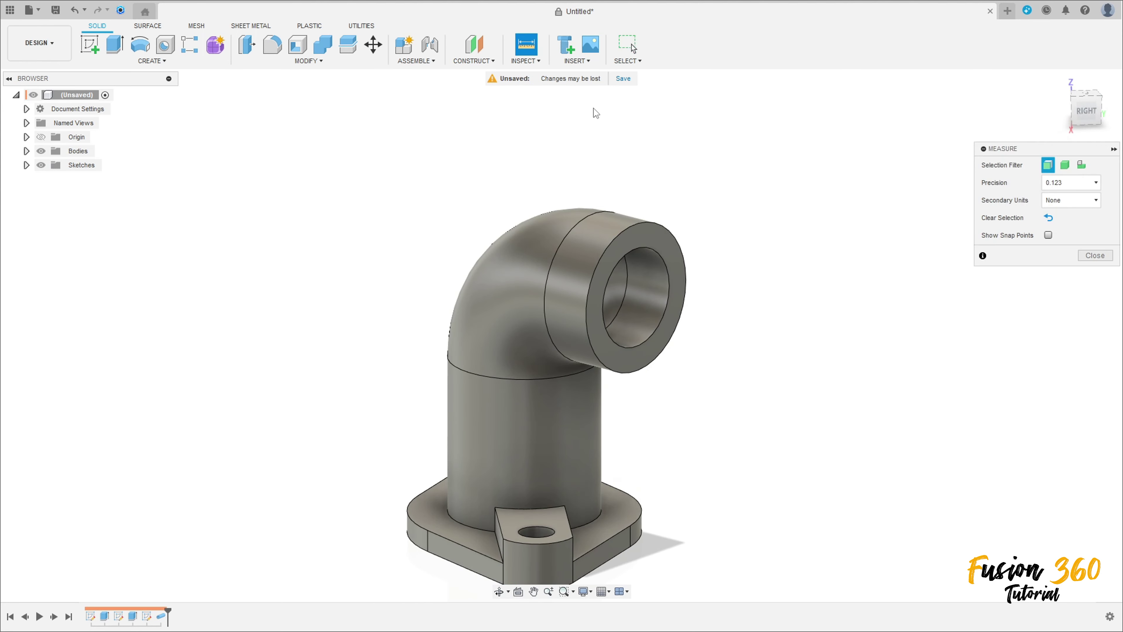
left_click(662, 264)
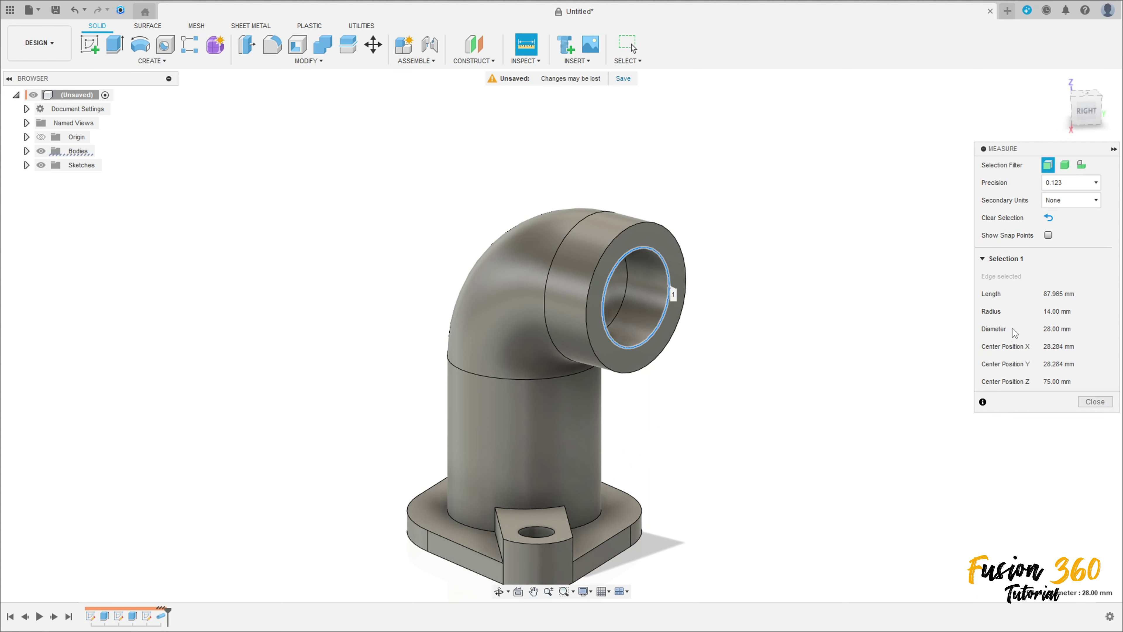
left_click(1095, 401)
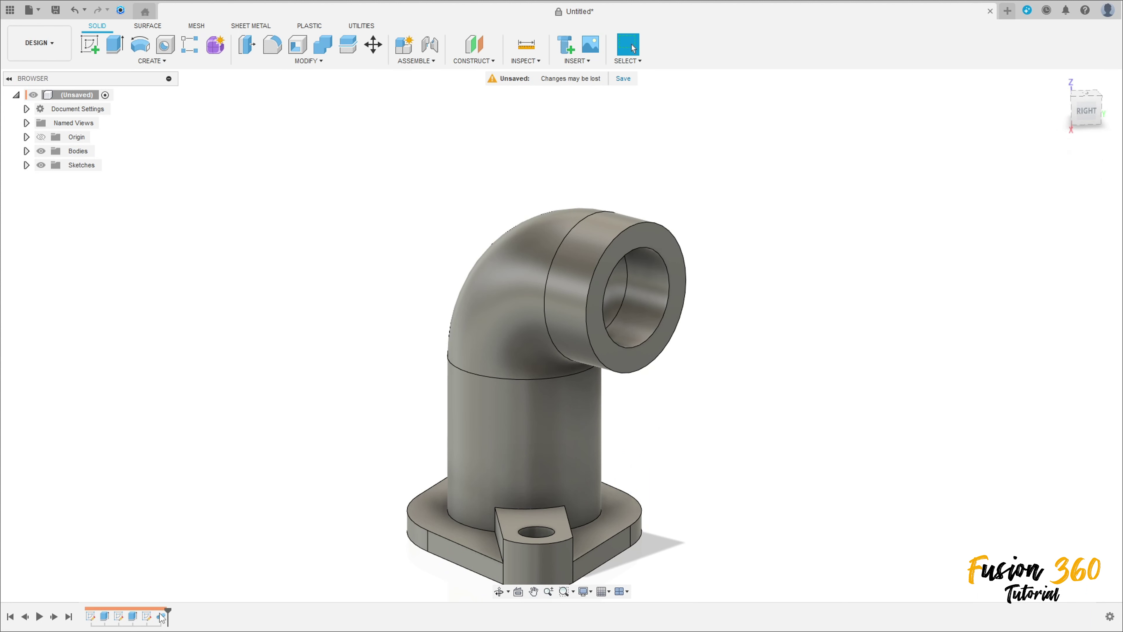
double_click(147, 616)
left_click(1045, 253)
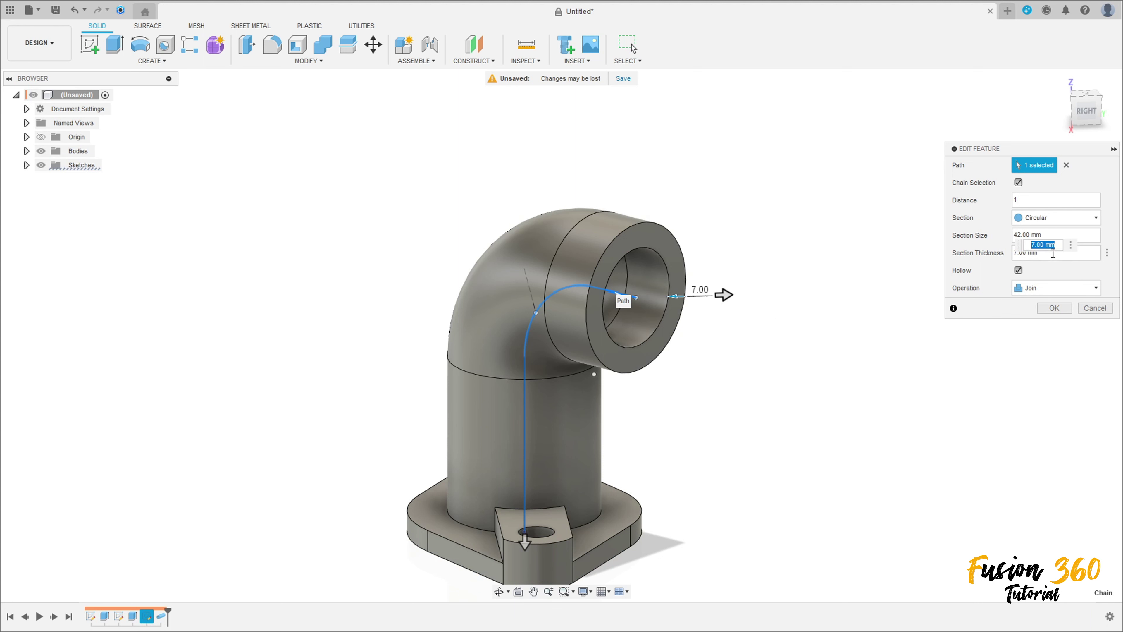
double_click(1020, 253)
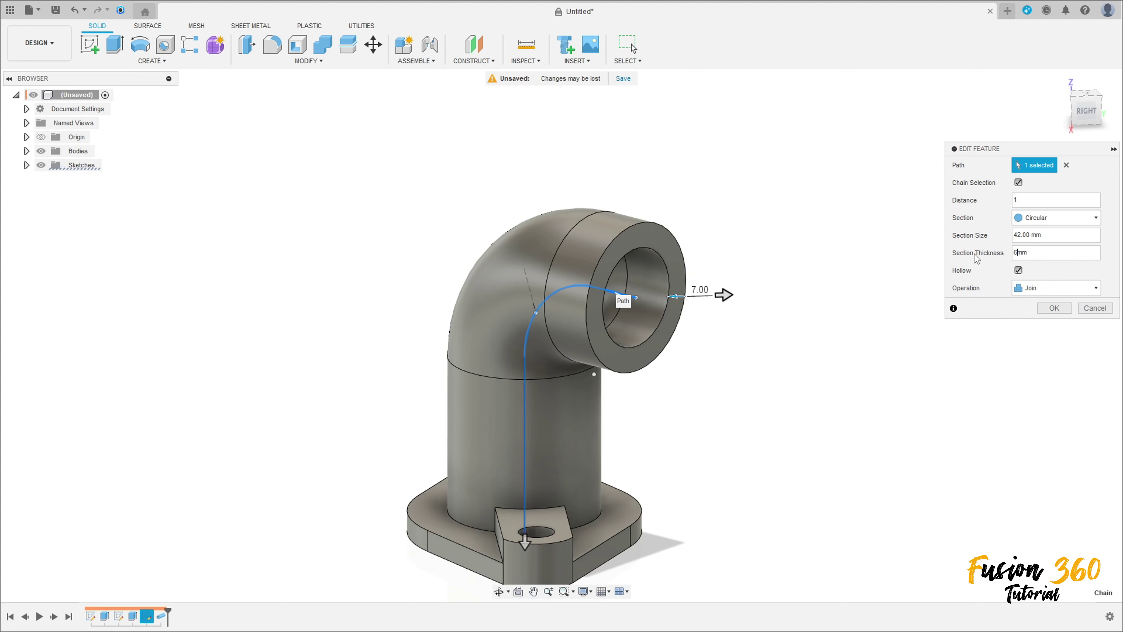
key("Return")
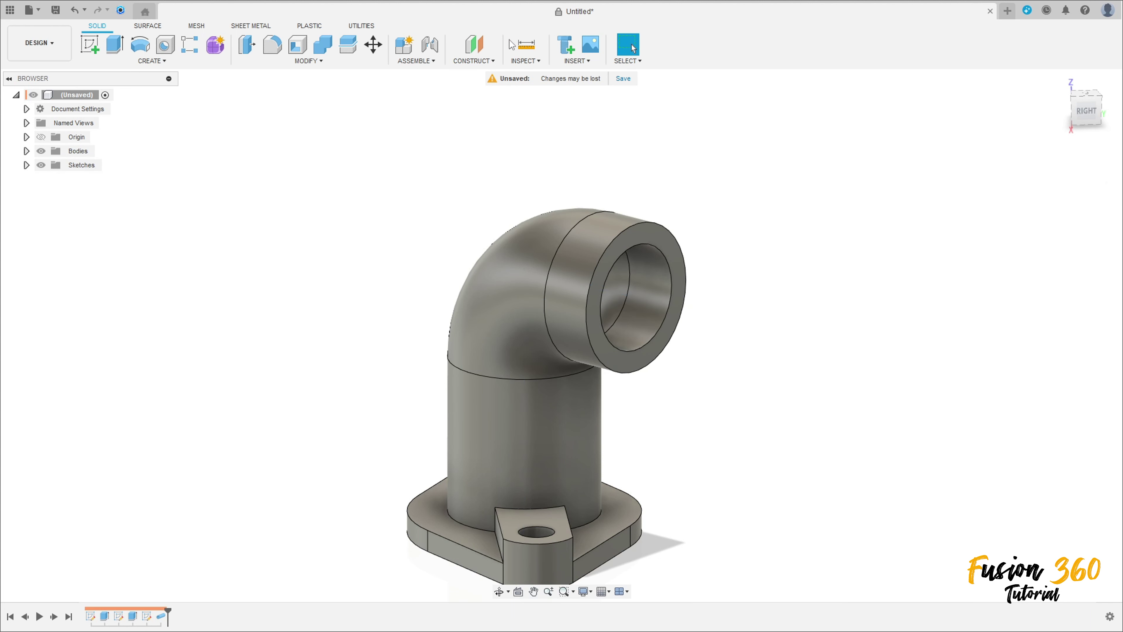
Re-measure the 30 mm pipe bore and compare it with the flange's bottom hole
left_click(526, 44)
left_click(667, 261)
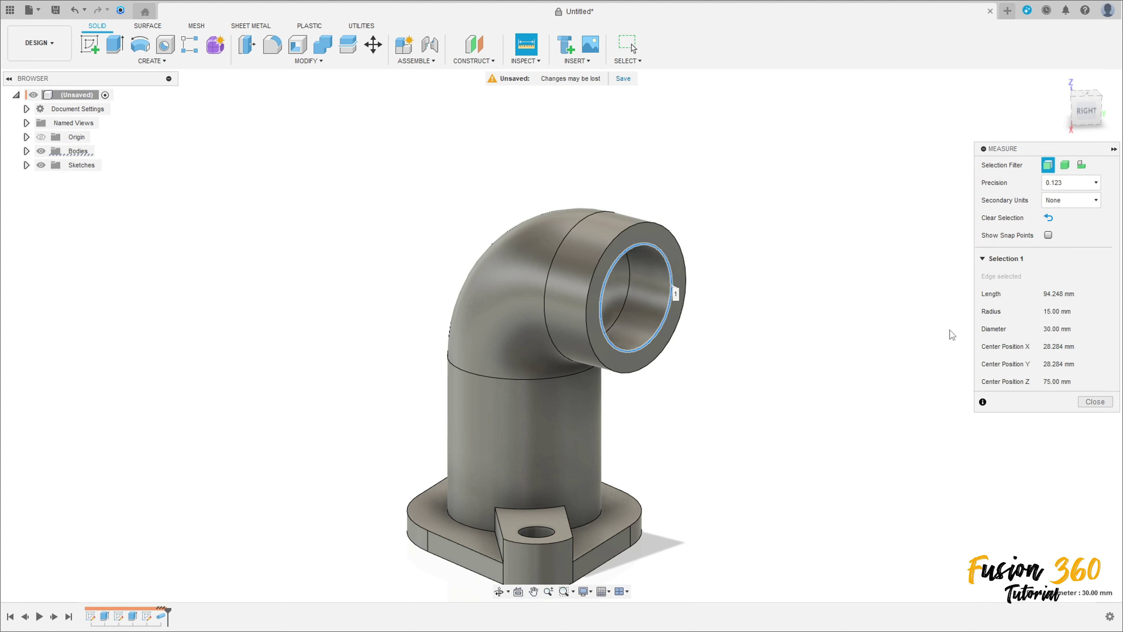
left_click(1095, 401)
middle_click_drag(685, 455, 656, 388, "shift")
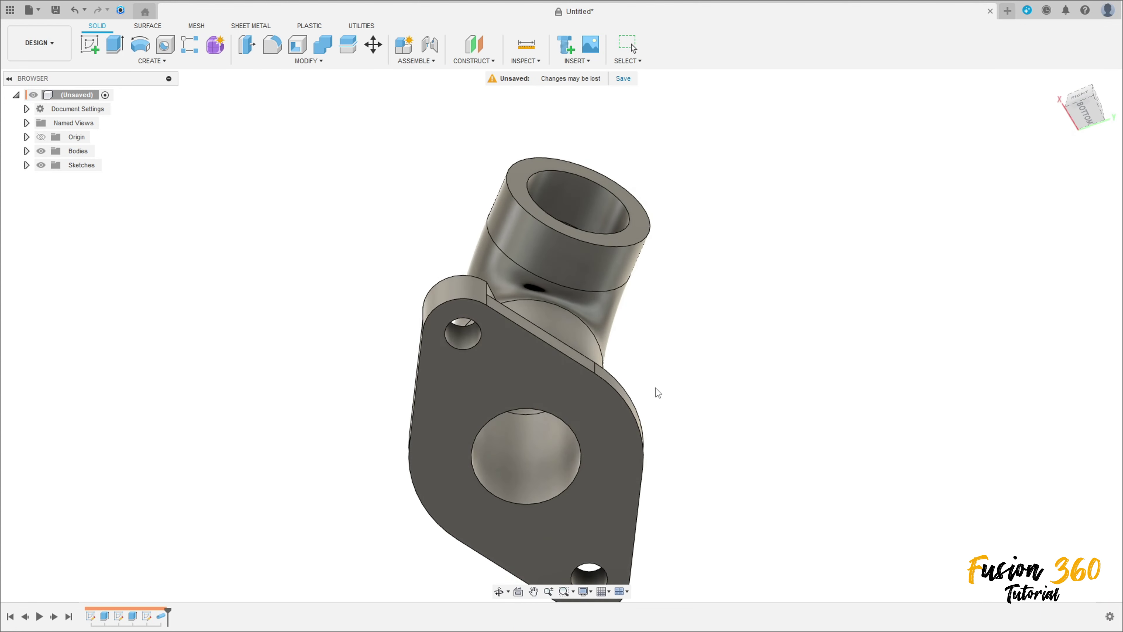
left_click(526, 44)
left_click(550, 414)
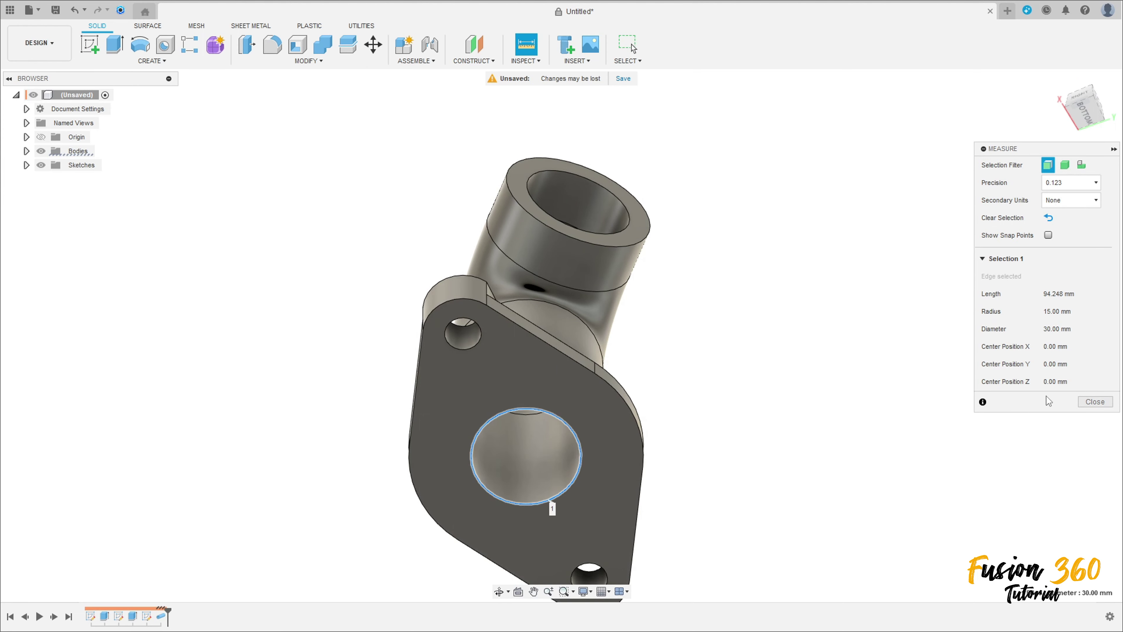
middle_click_drag(802, 406, 1007, 421, "shift")
left_click(1090, 397)
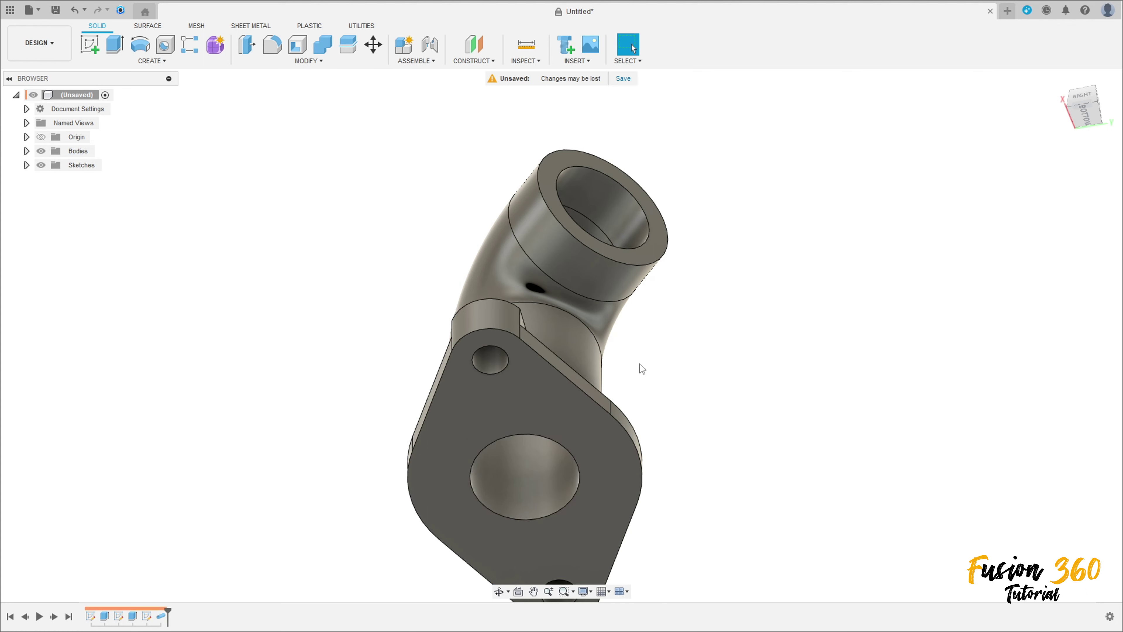
middle_click_drag(640, 363, 685, 385, "shift")
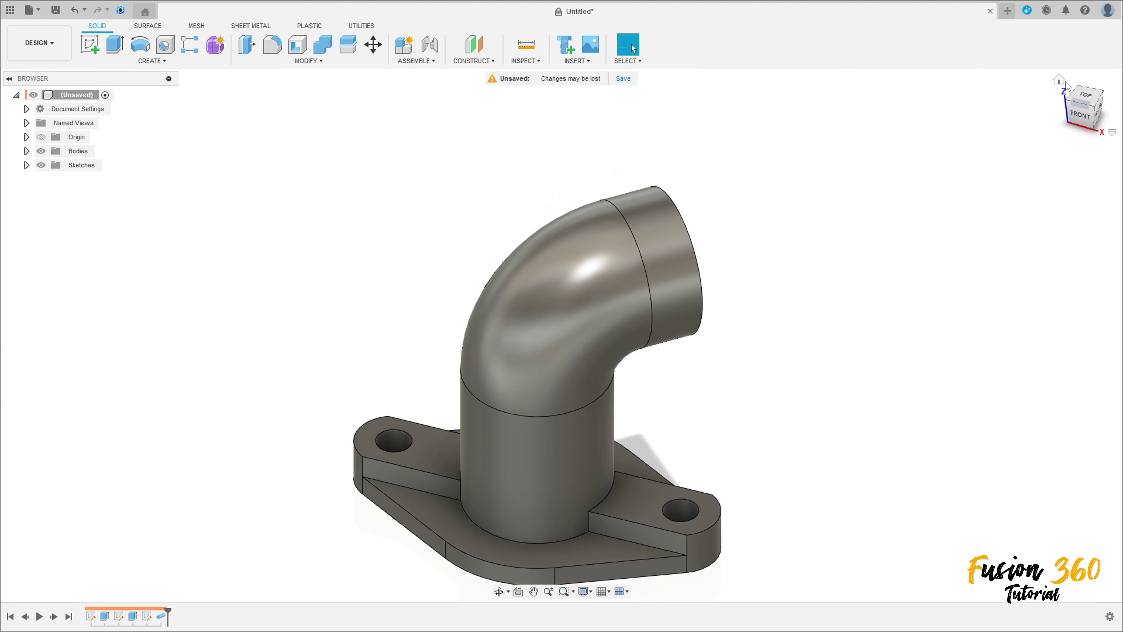
Section the model along the origin plane, inspect the continuous bore, then hide the analysis
left_click(526, 61)
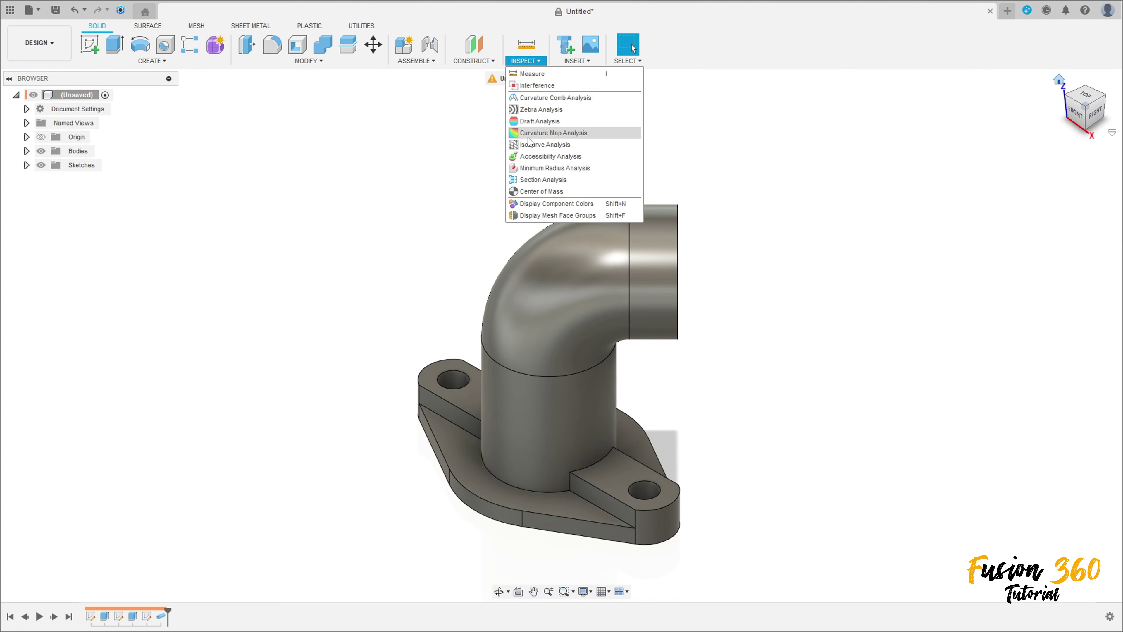
left_click(535, 183)
left_click(574, 450)
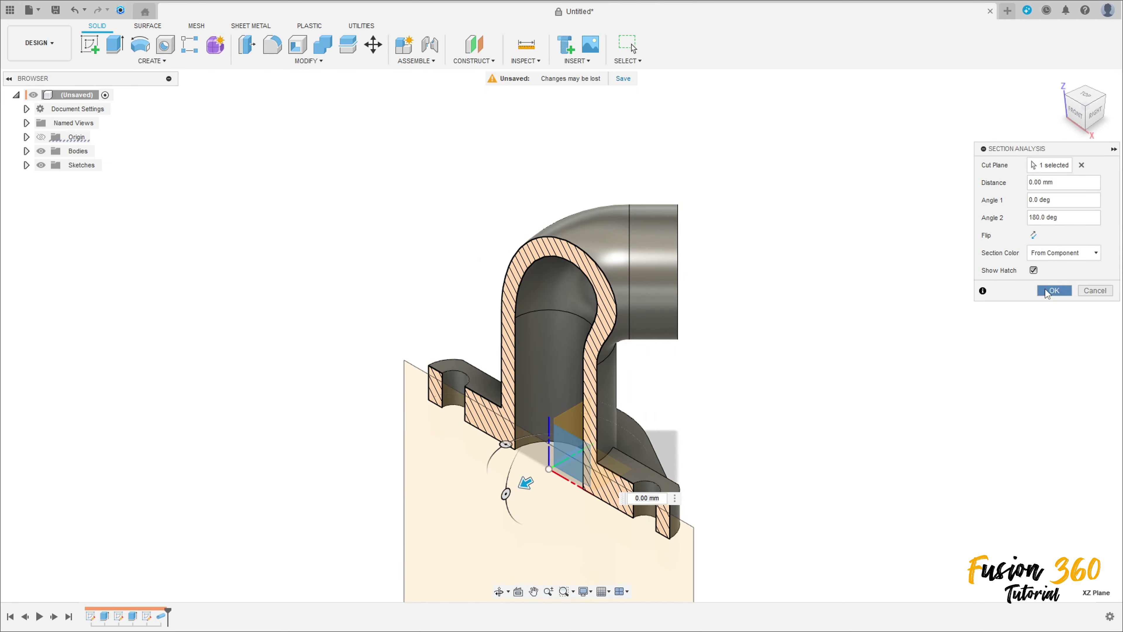
left_click(1044, 289)
middle_click_drag(751, 334, 725, 295, "shift")
key("F6")
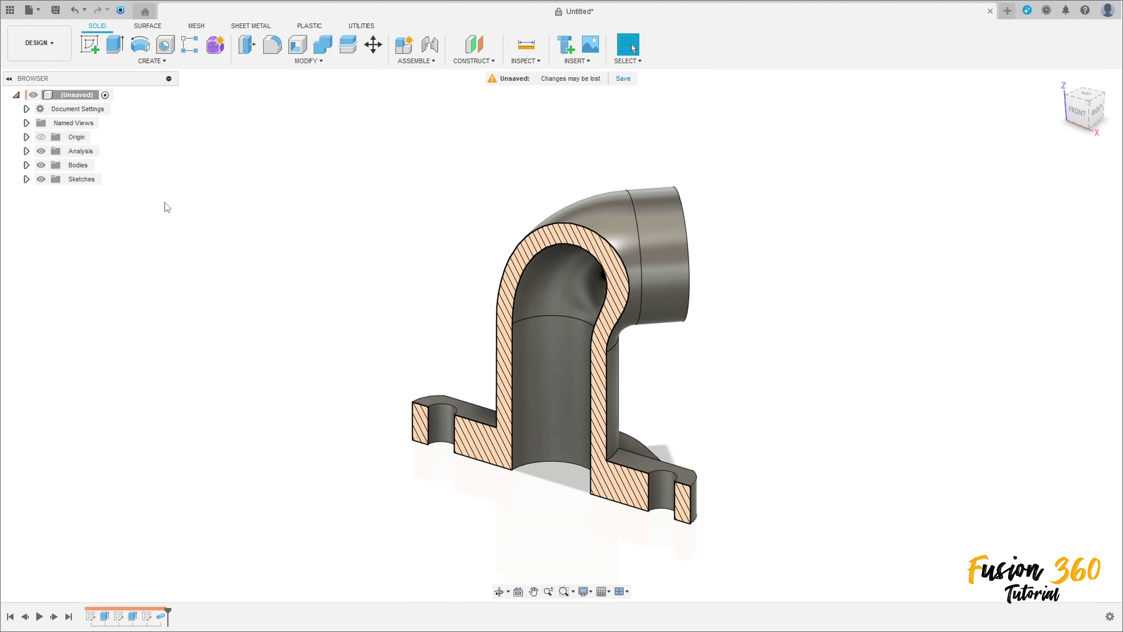
left_click(41, 151)
middle_click_drag(342, 218, 344, 228, "shift")
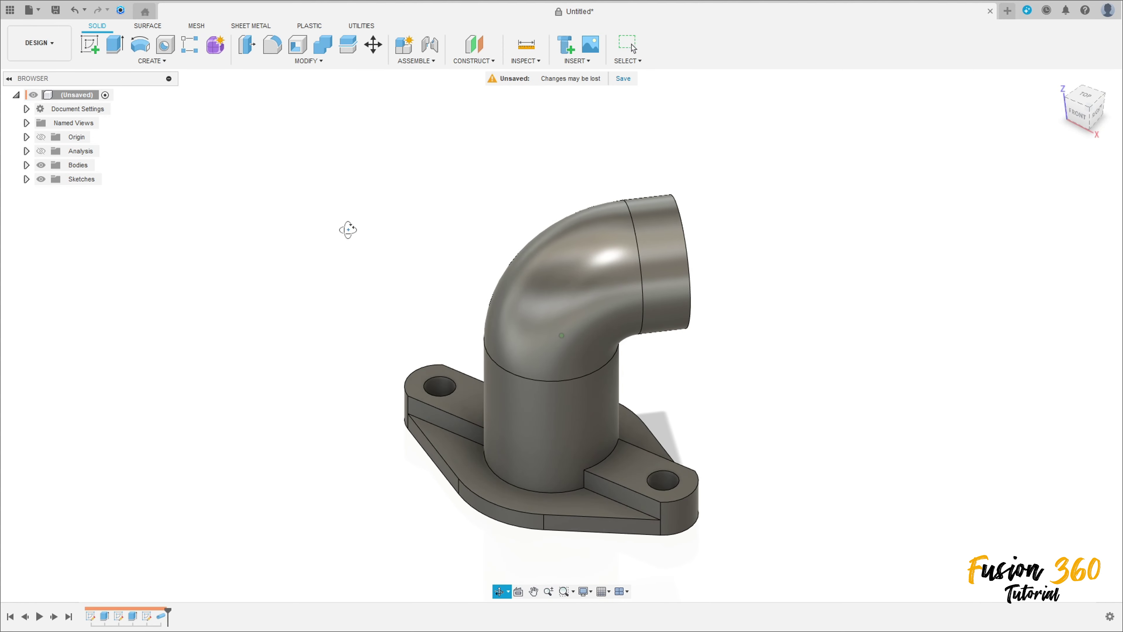
Create a construction plane offset -32 mm from the XZ origin plane
left_click(482, 49)
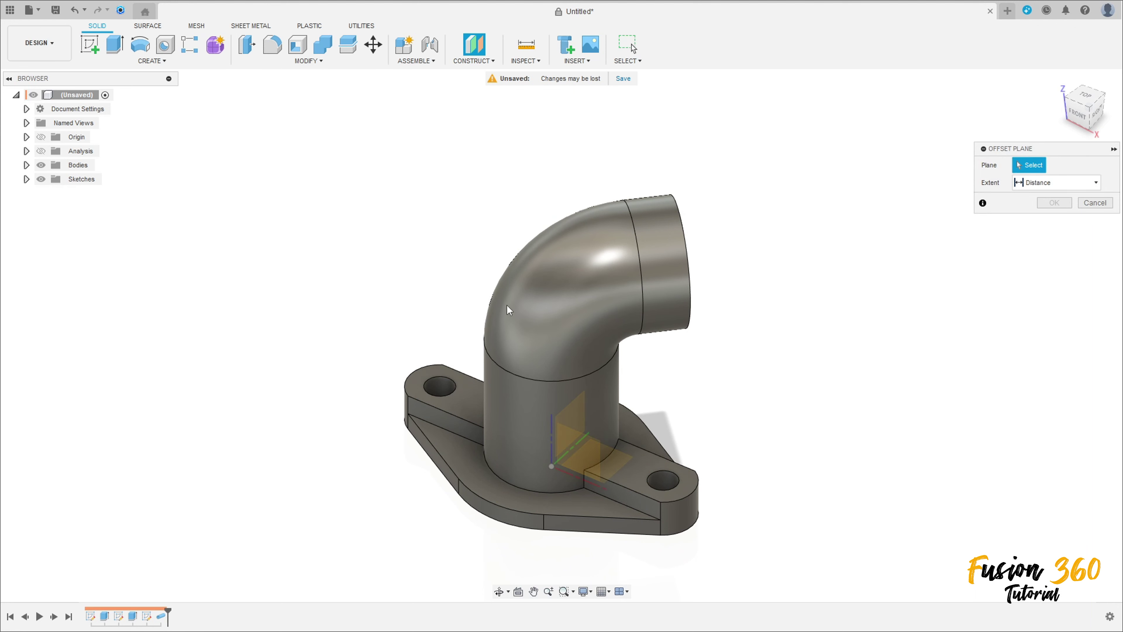
left_click(591, 446)
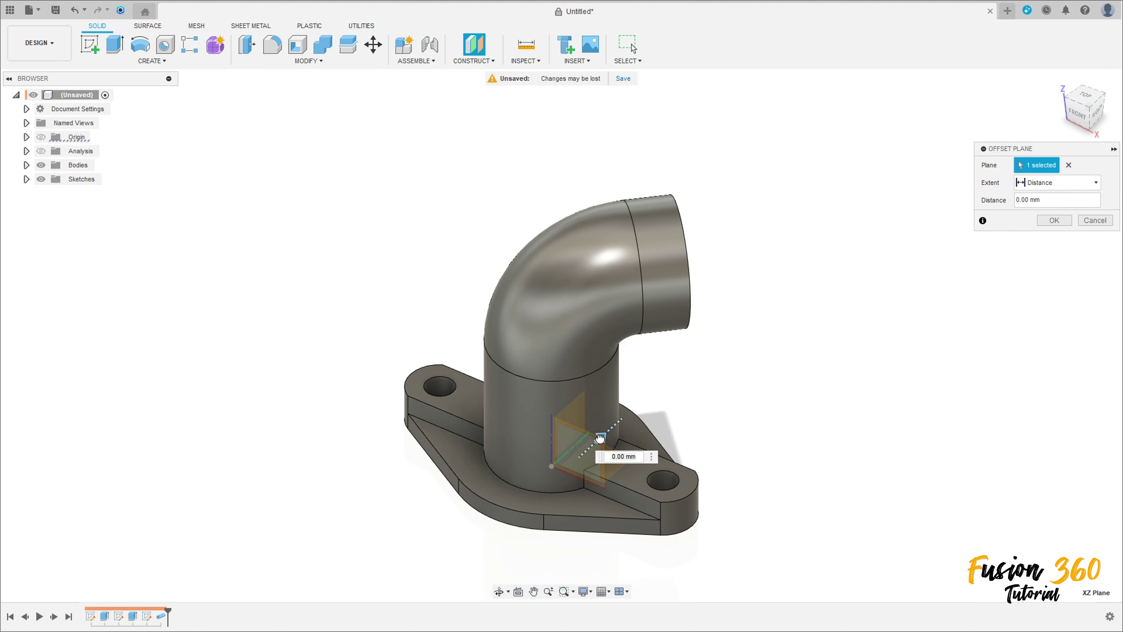
left_click_drag(580, 451, 553, 470)
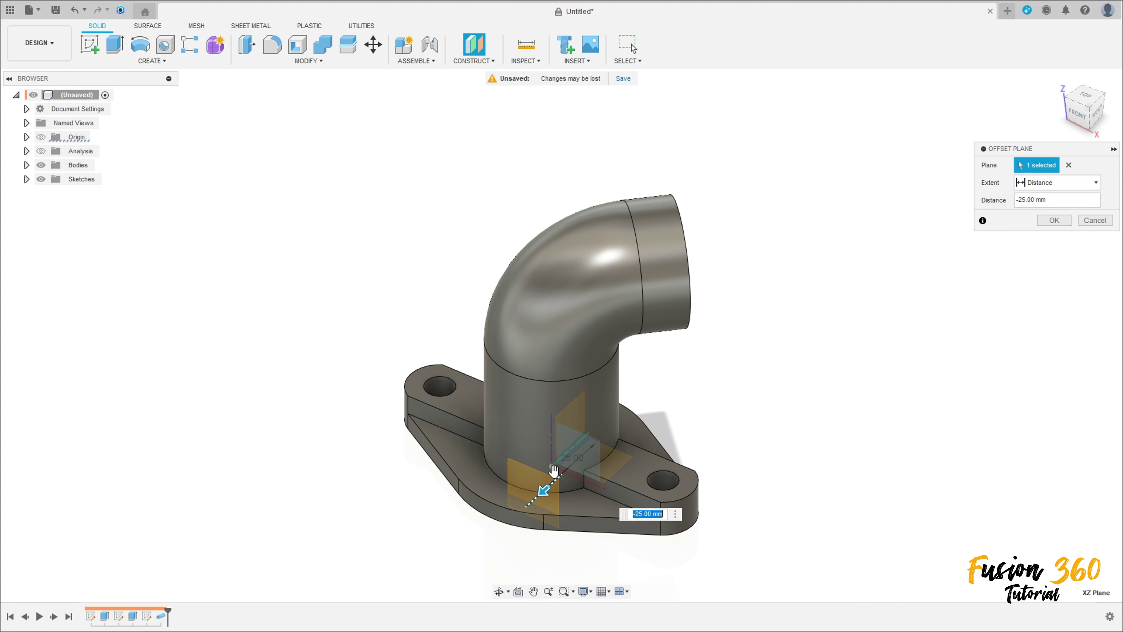
type("-32")
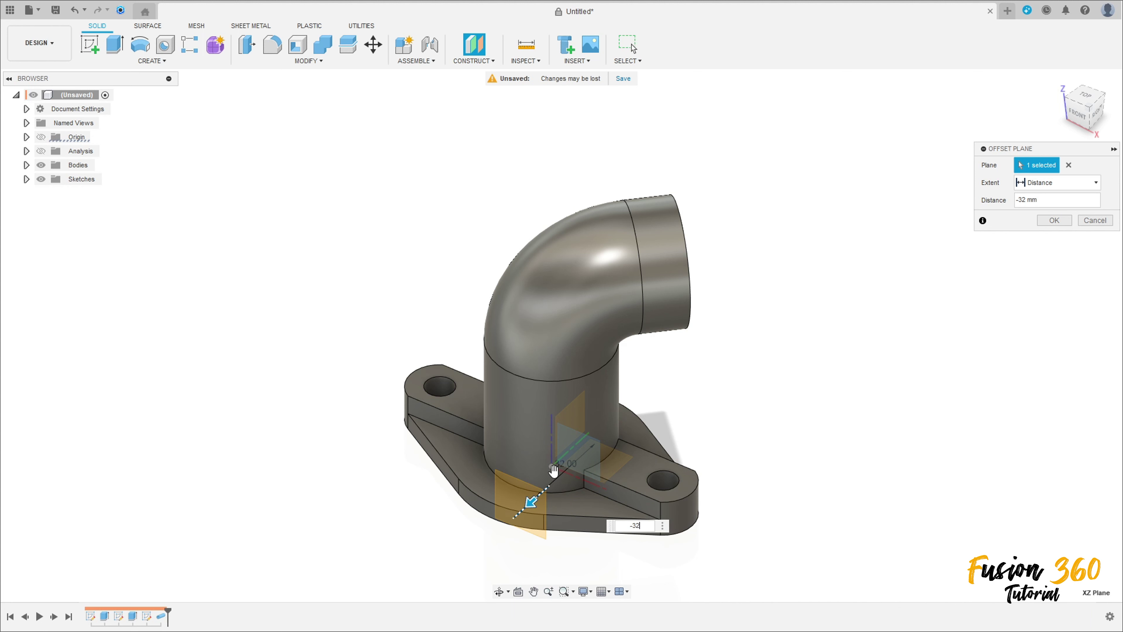
key("Return")
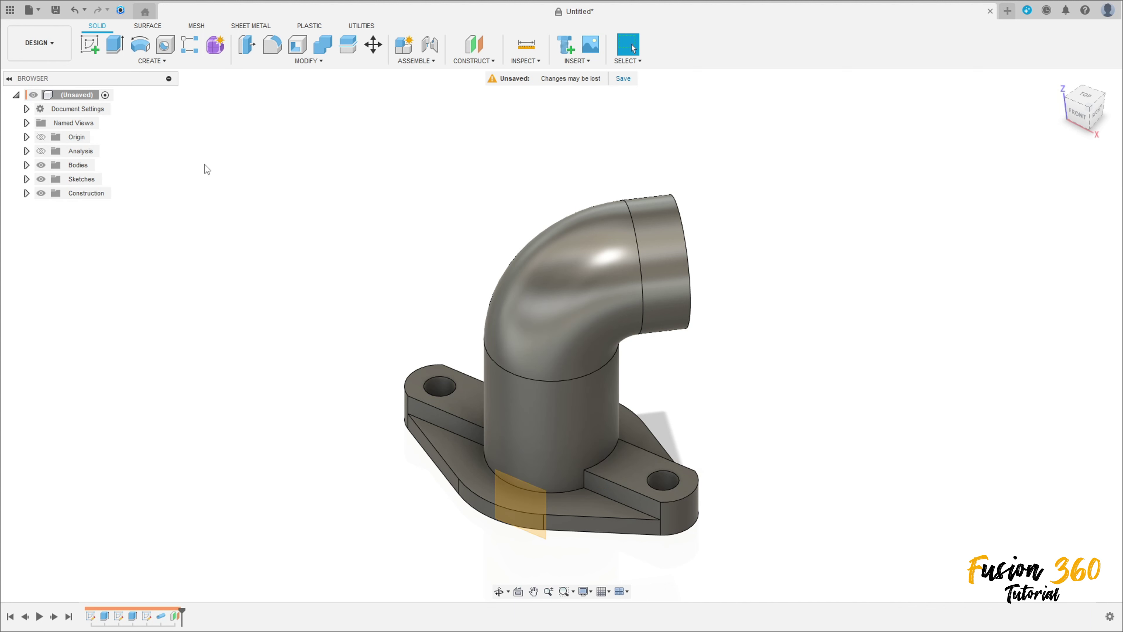
left_click(90, 44)
On the offset plane, draw concentric 14 mm and 8 mm centre-diameter circles
left_click(520, 497)
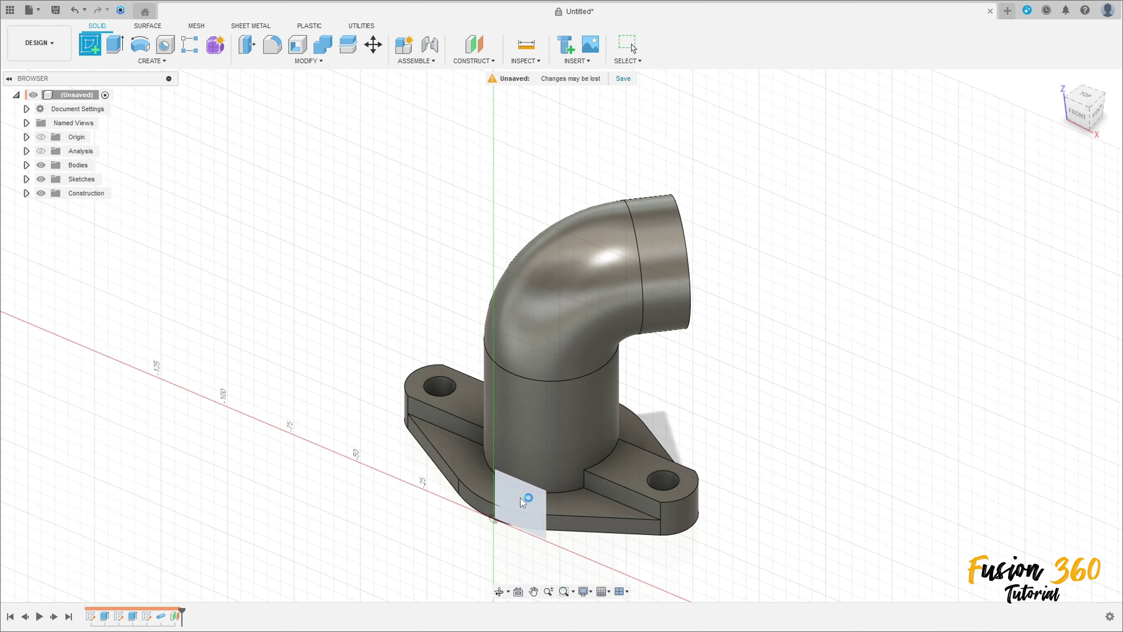
key("c")
left_click(545, 402)
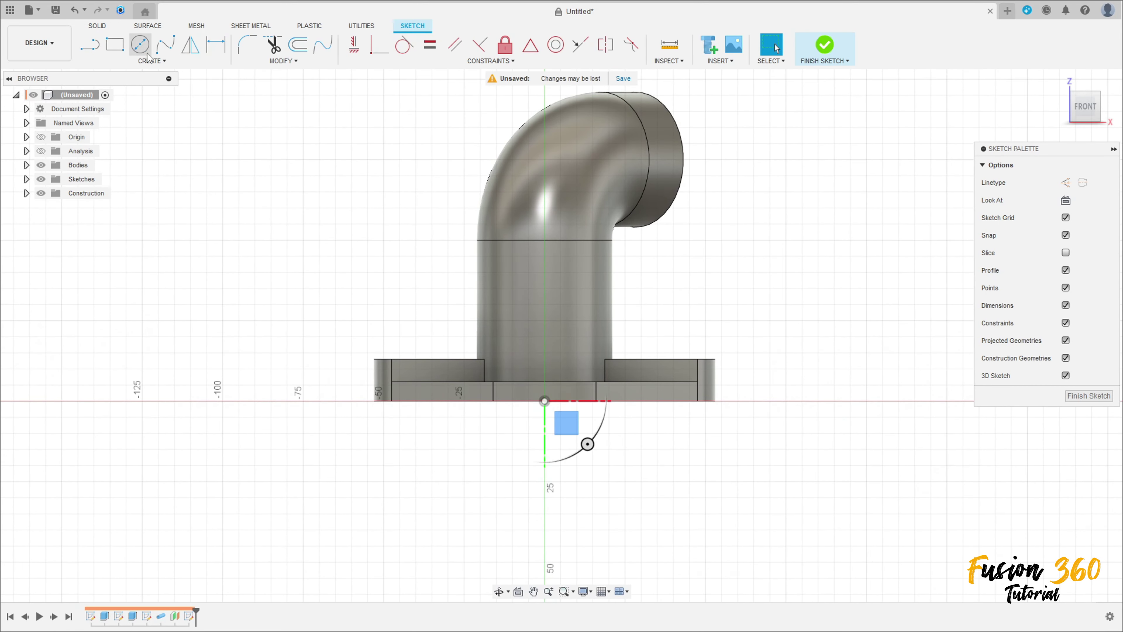
left_click(546, 337)
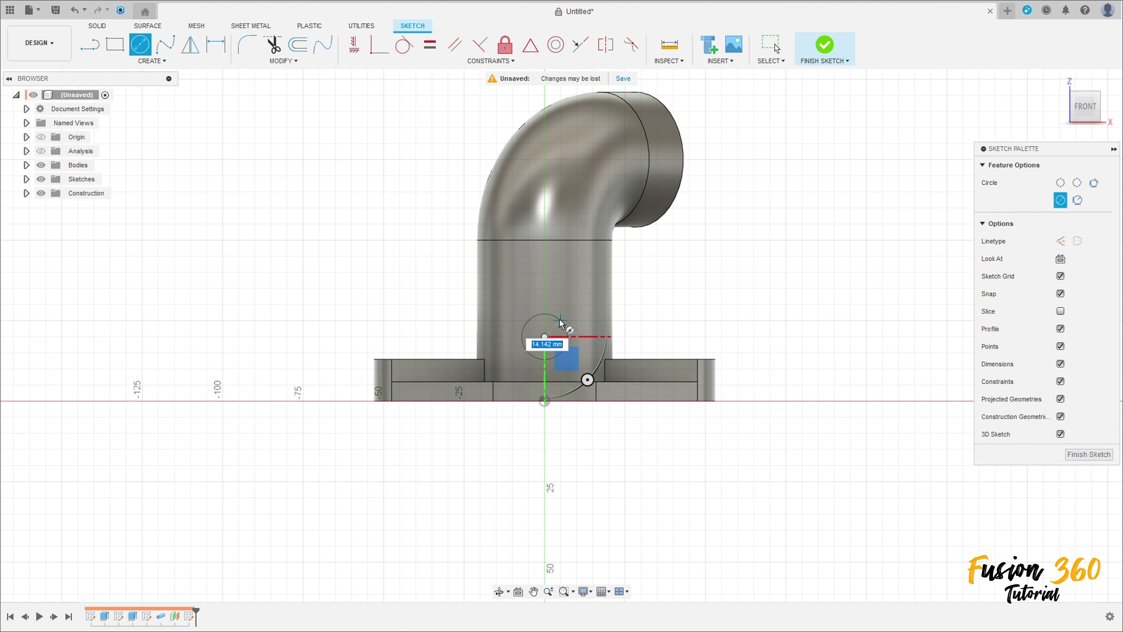
type("14")
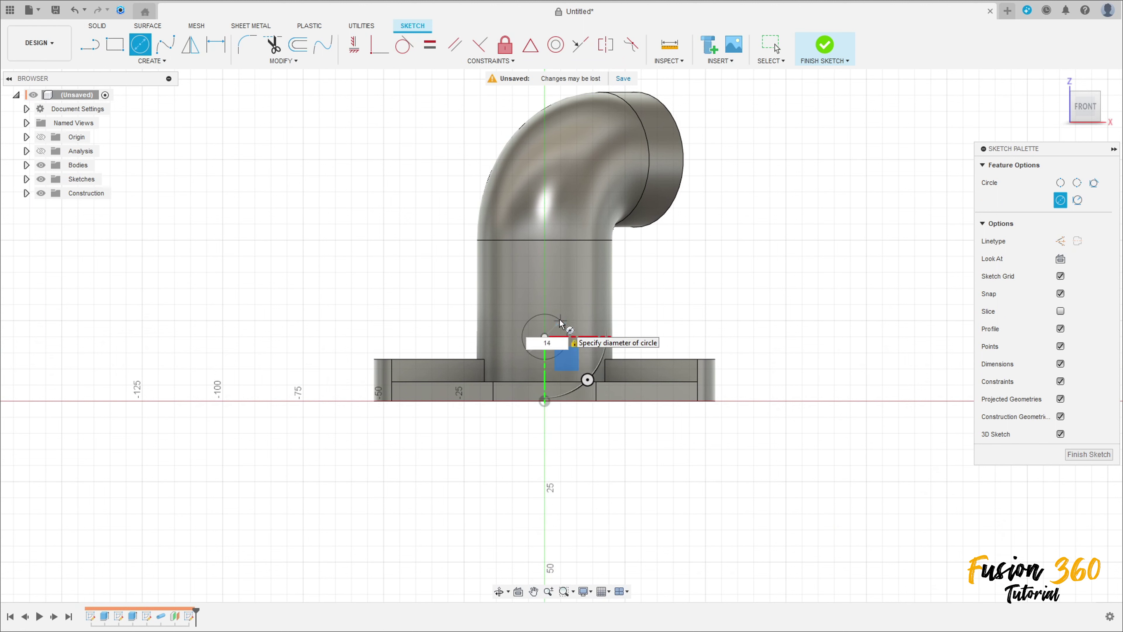
key("Return")
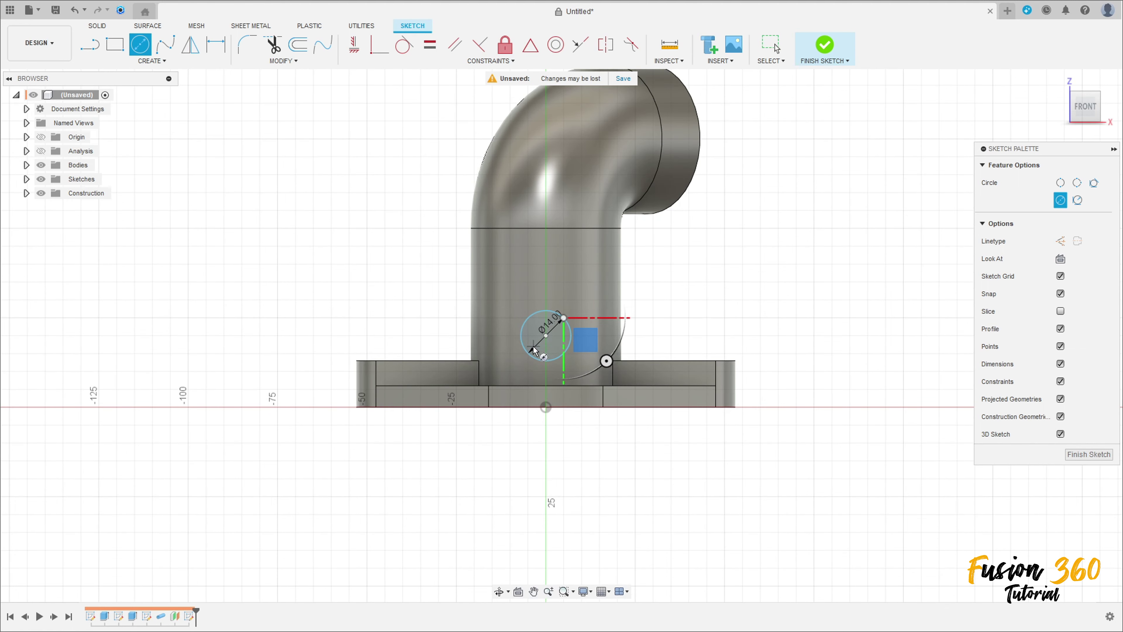
scroll(534, 349, "up", 1)
left_click(546, 335)
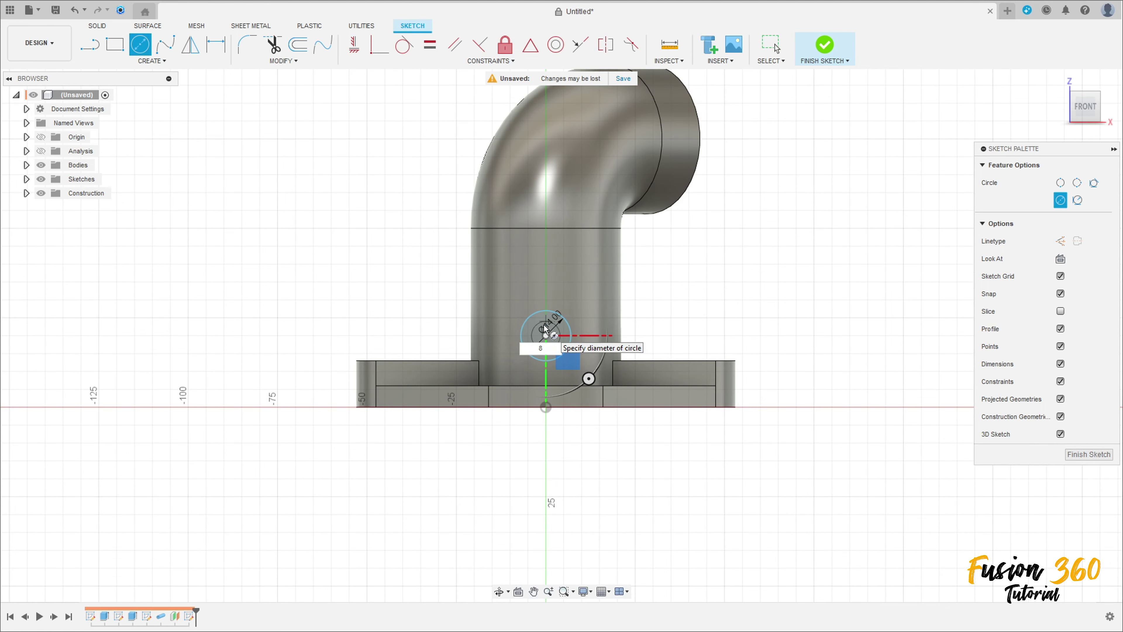
type("8")
key("Return")
key("Escape")
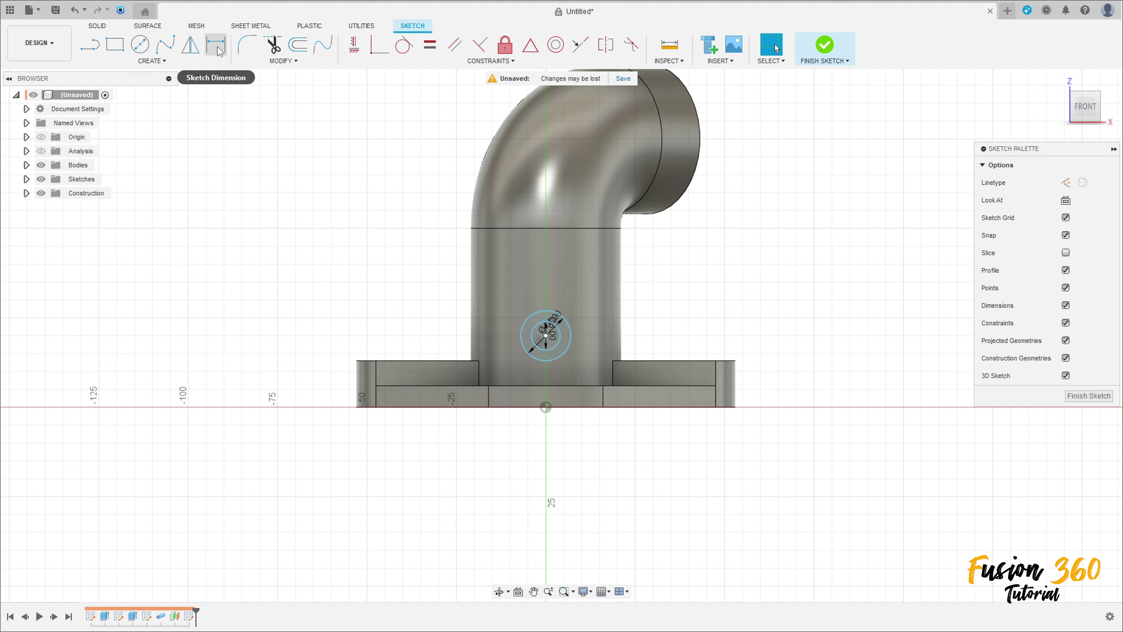
Dimension the circle centre 22.5 mm above the origin, constrain it vertically, and finish the sketch
left_click(217, 47)
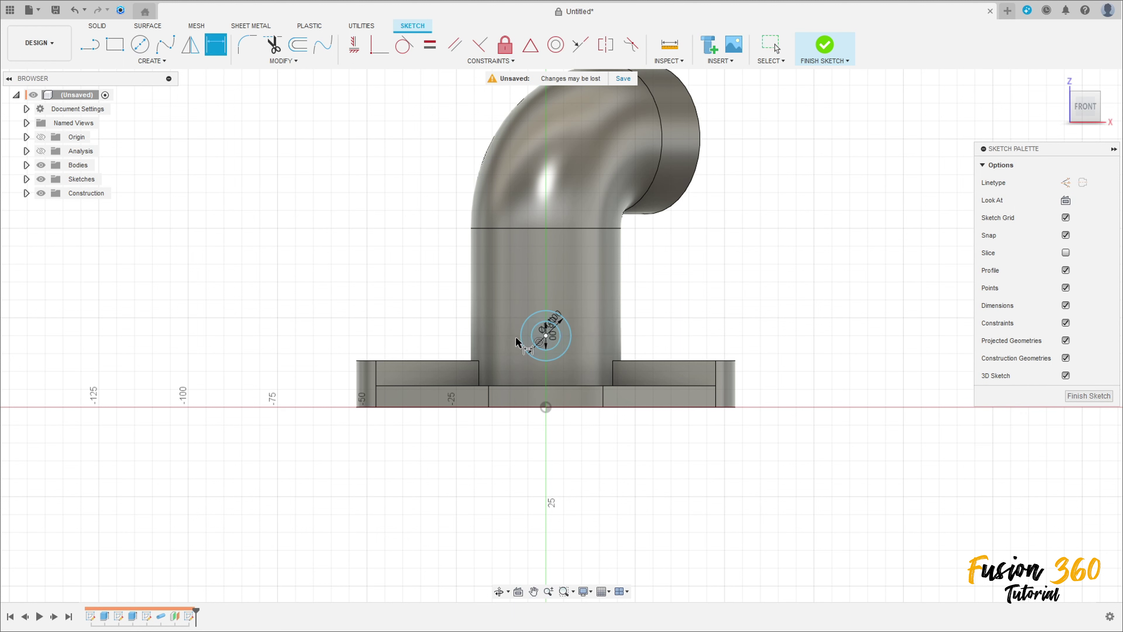
left_click(545, 407)
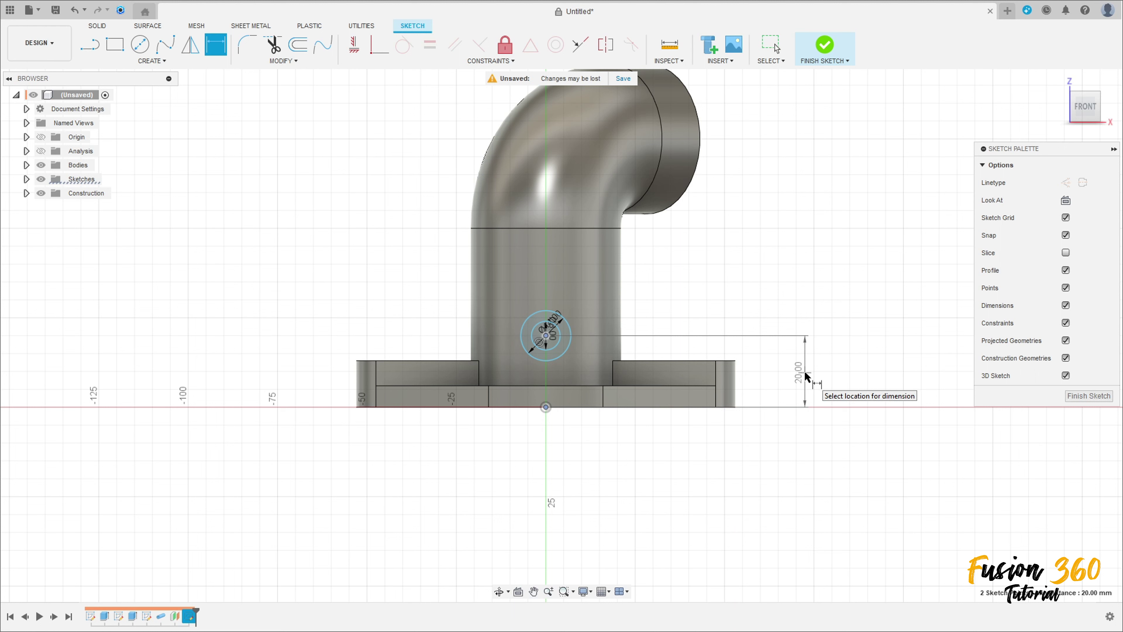
left_click(804, 376)
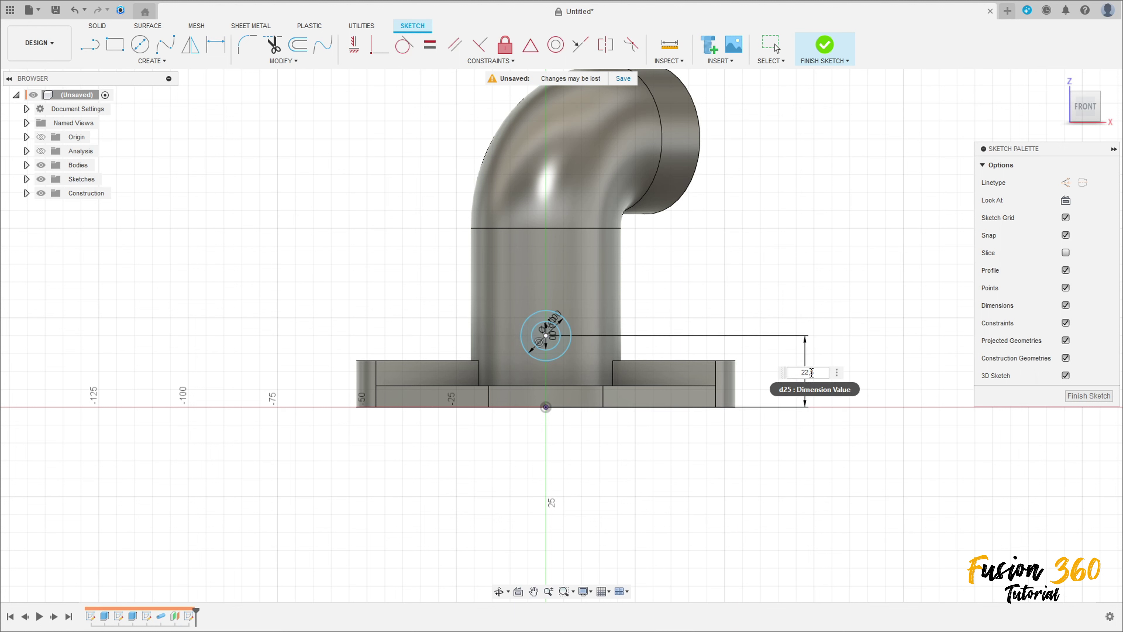
key("Return")
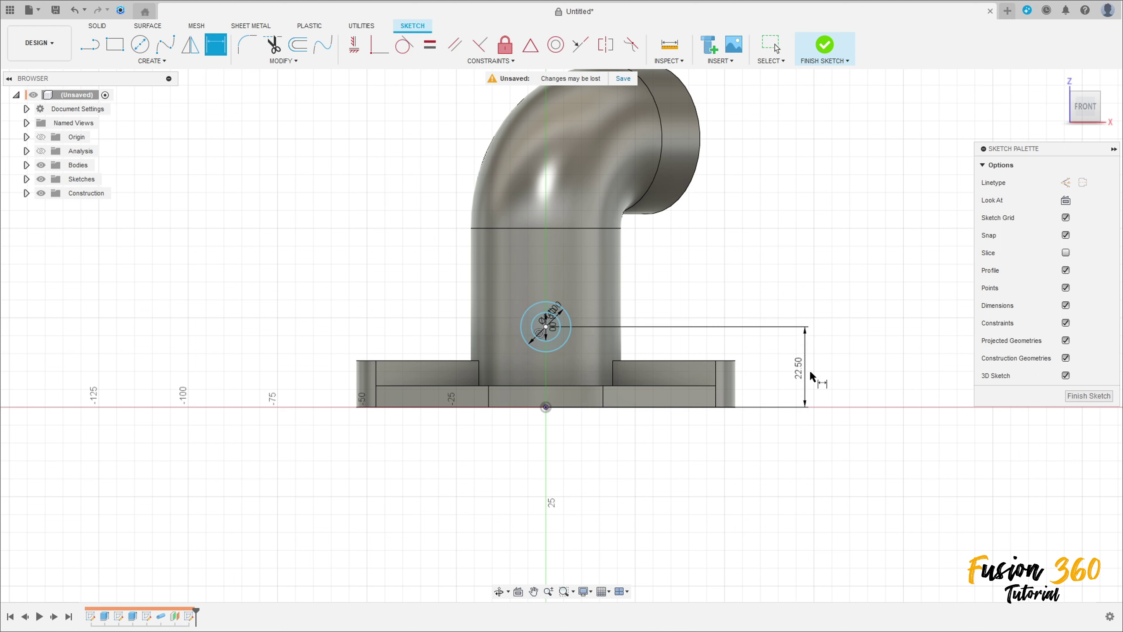
left_click(356, 44)
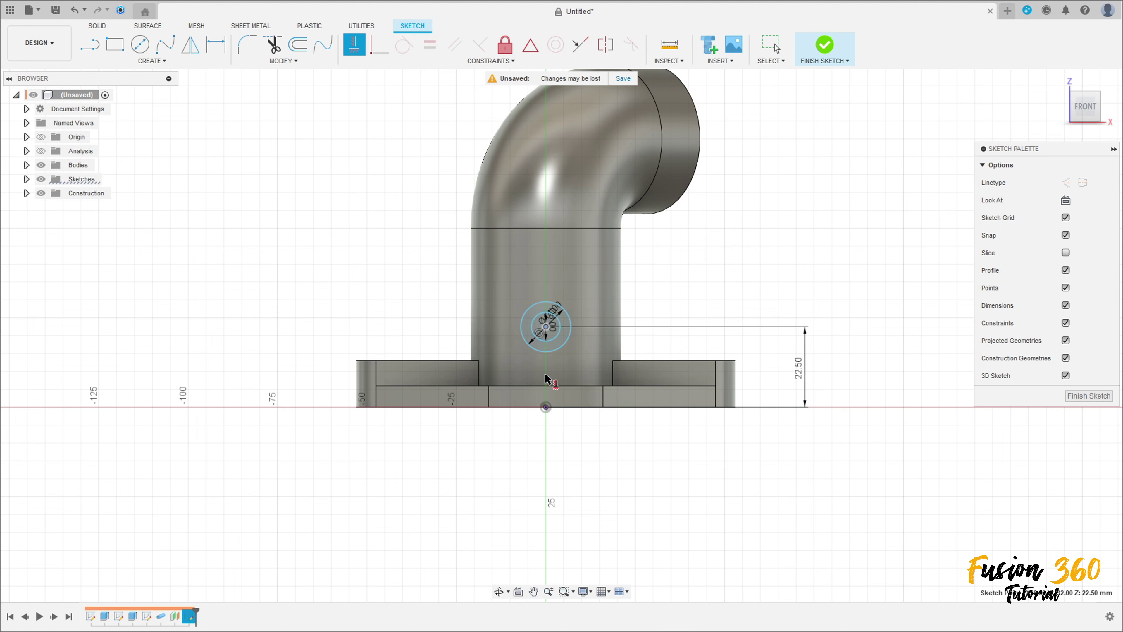
left_click(547, 409)
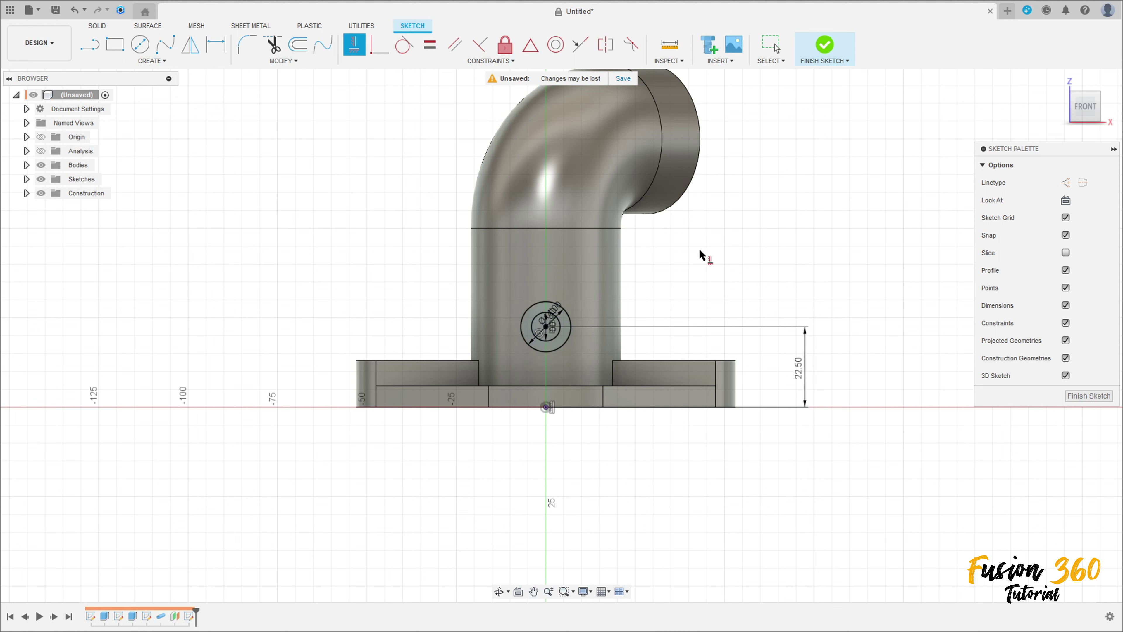
left_click(825, 46)
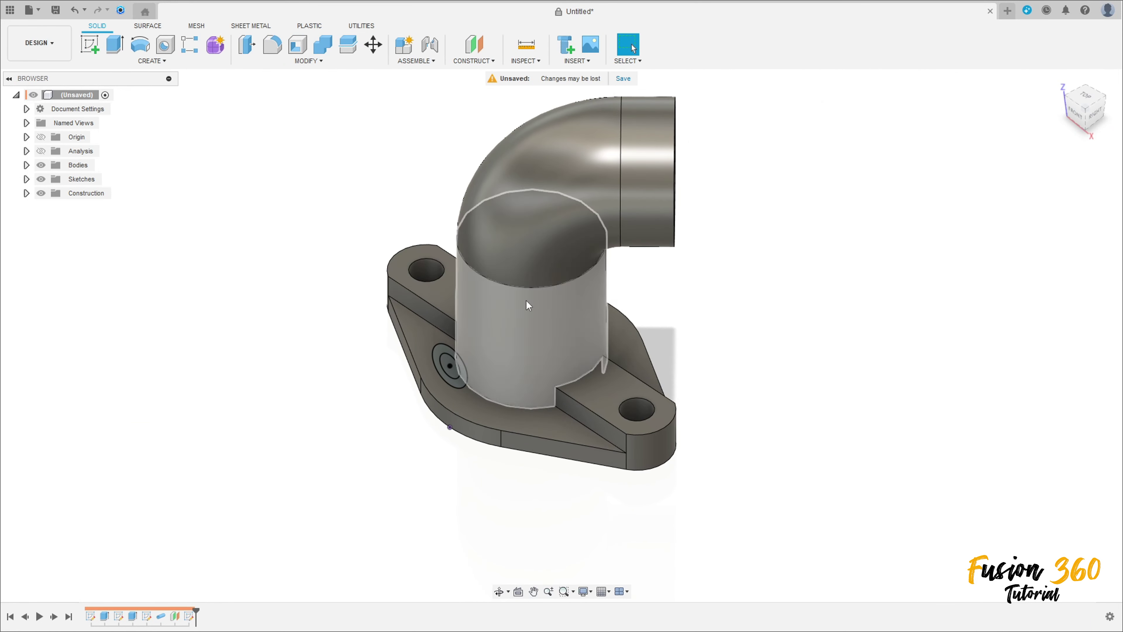
Extrude the ring profile To Object up to the pipe's outer face, adjacent faces, joined
left_click(114, 49)
scroll(435, 382, "up", 5)
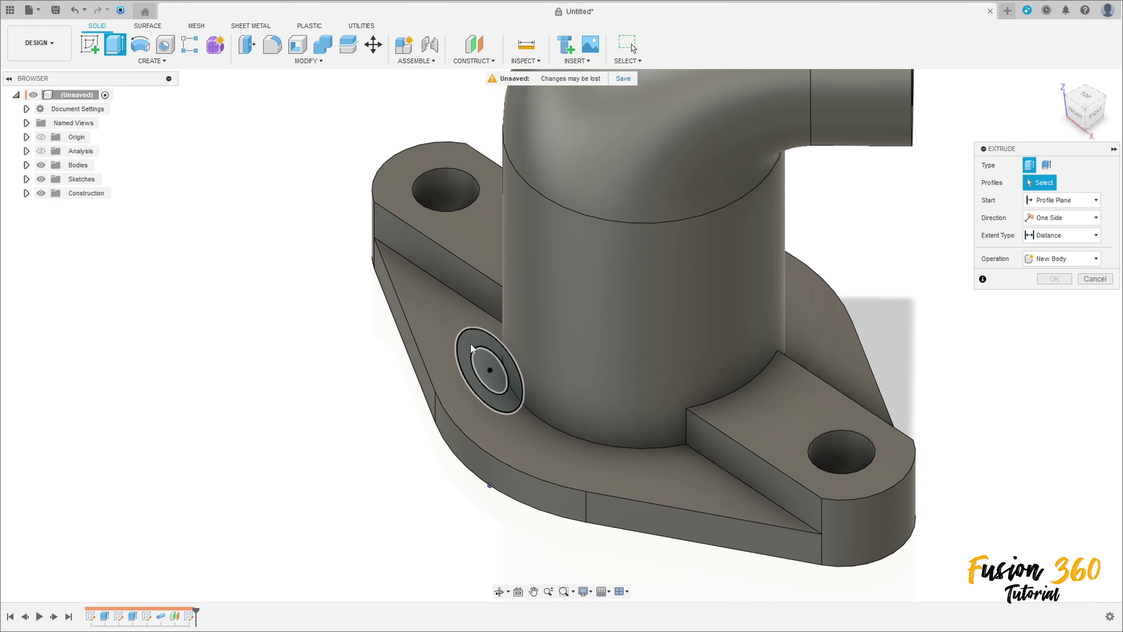
left_click(471, 348)
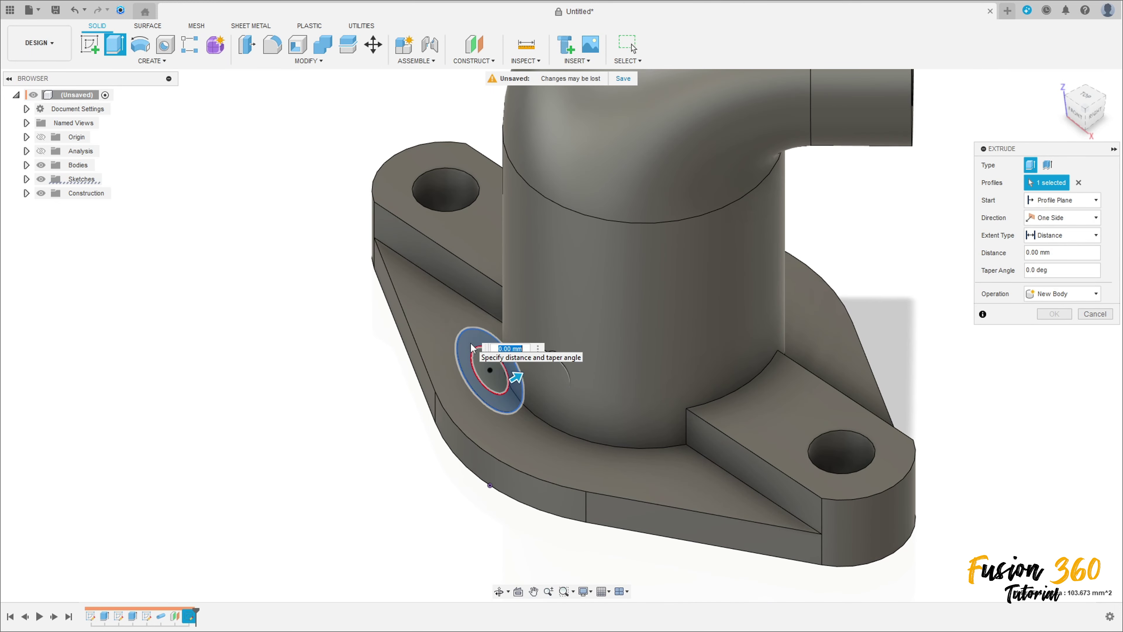
left_click(1061, 234)
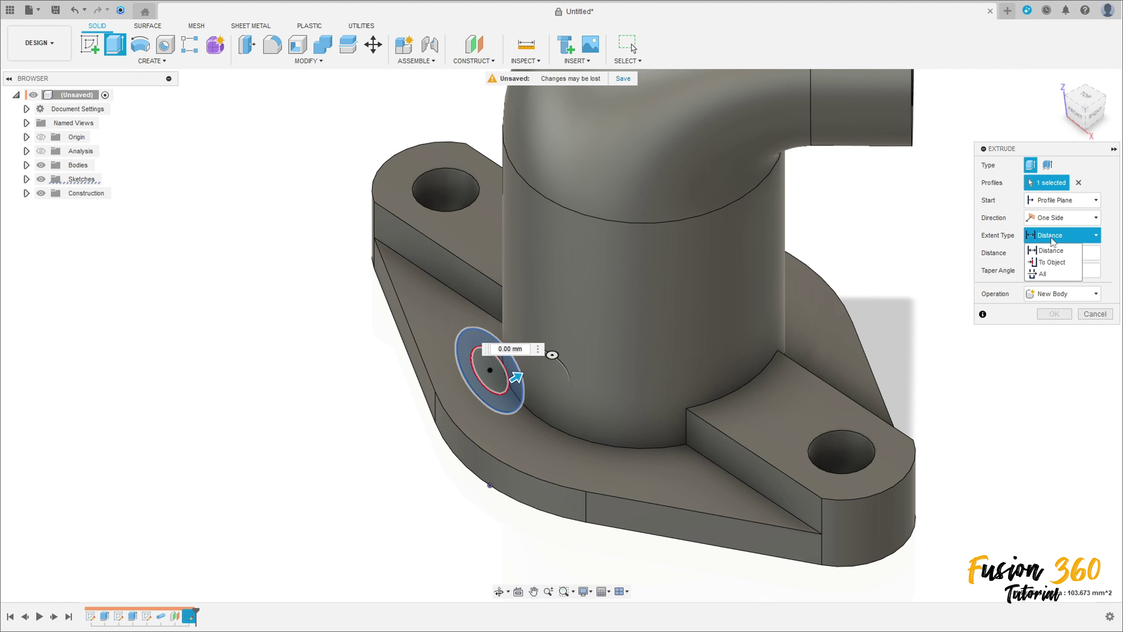
left_click(1057, 251)
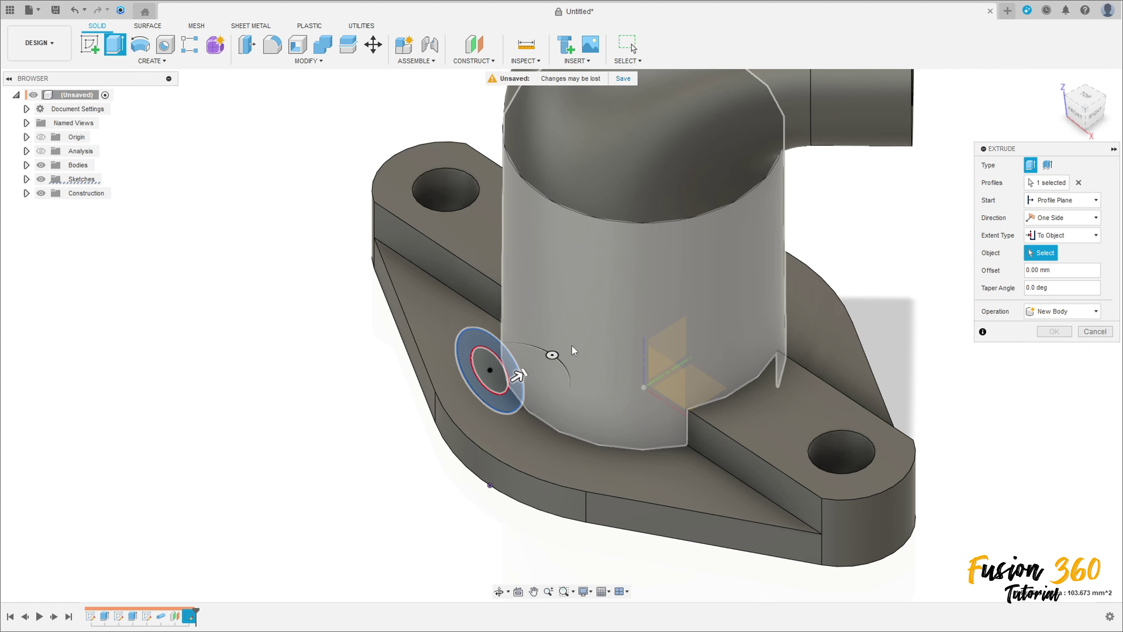
left_click(573, 349)
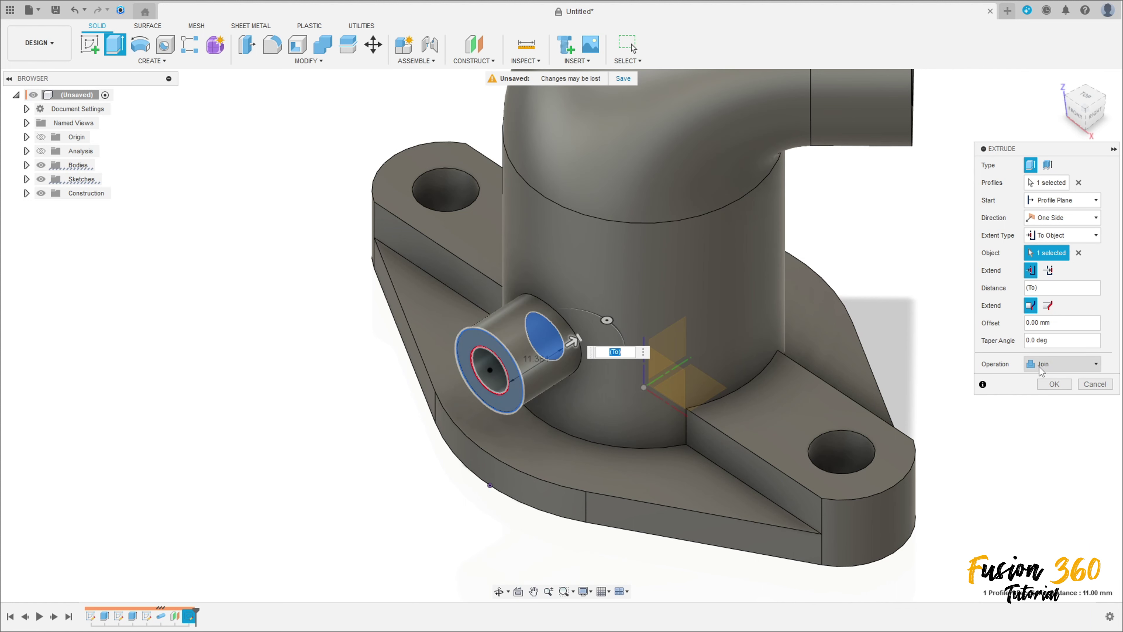
left_click(1047, 307)
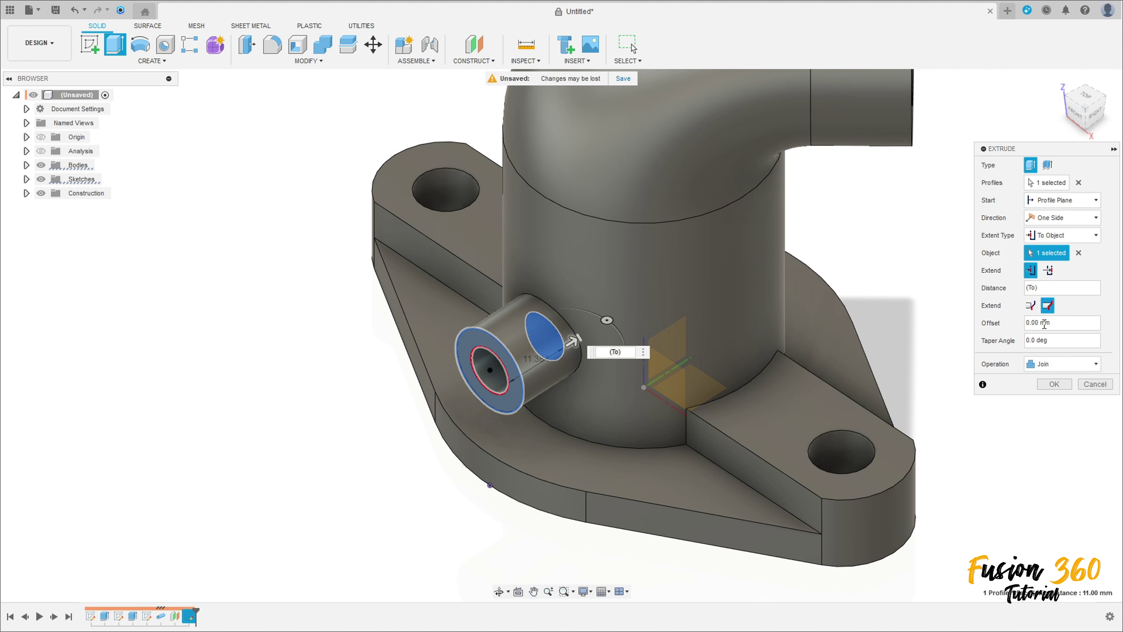
left_click(1054, 384)
middle_click_drag(300, 318, 275, 273, "shift")
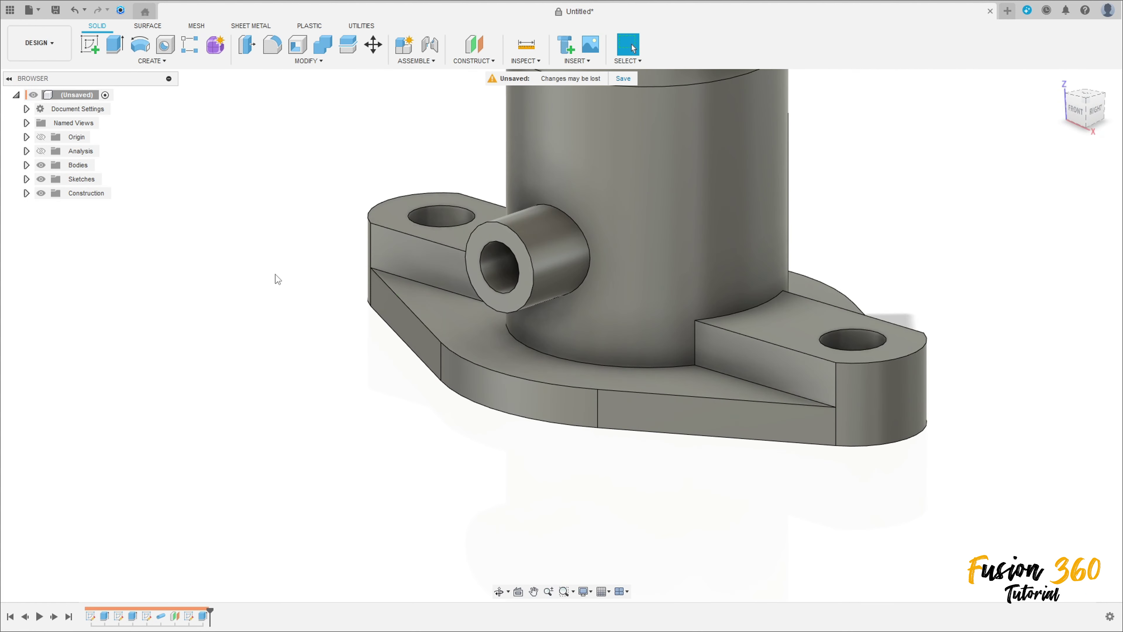
Show Sketch4, cut the boss's inner circle 20 mm deep, then hide Sketch4
left_click(26, 179)
left_click(51, 235)
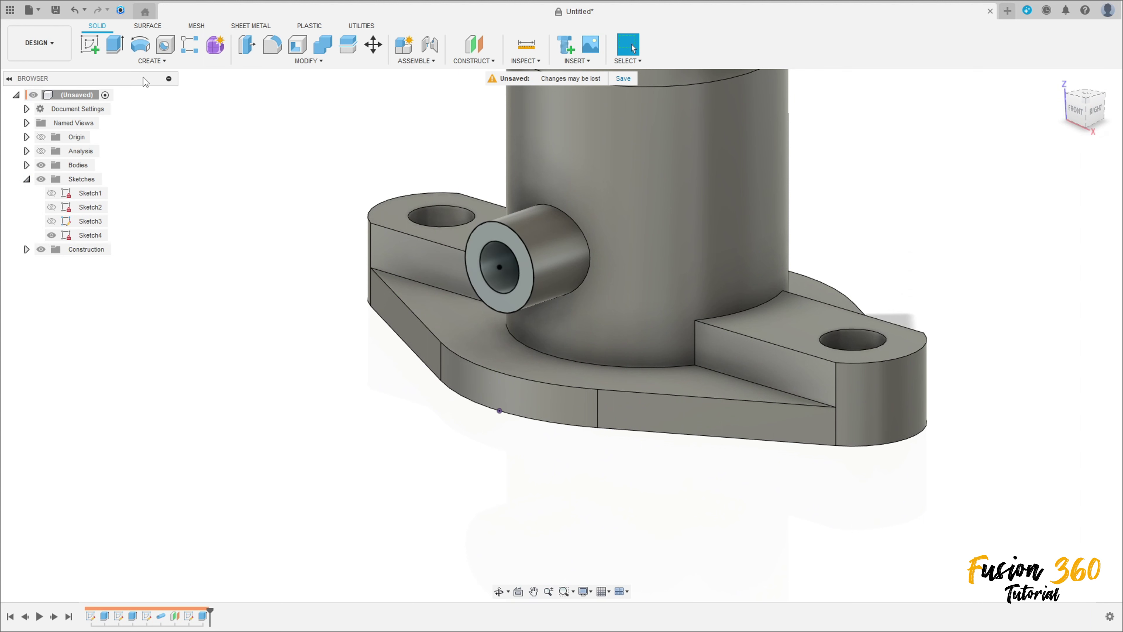
key("e")
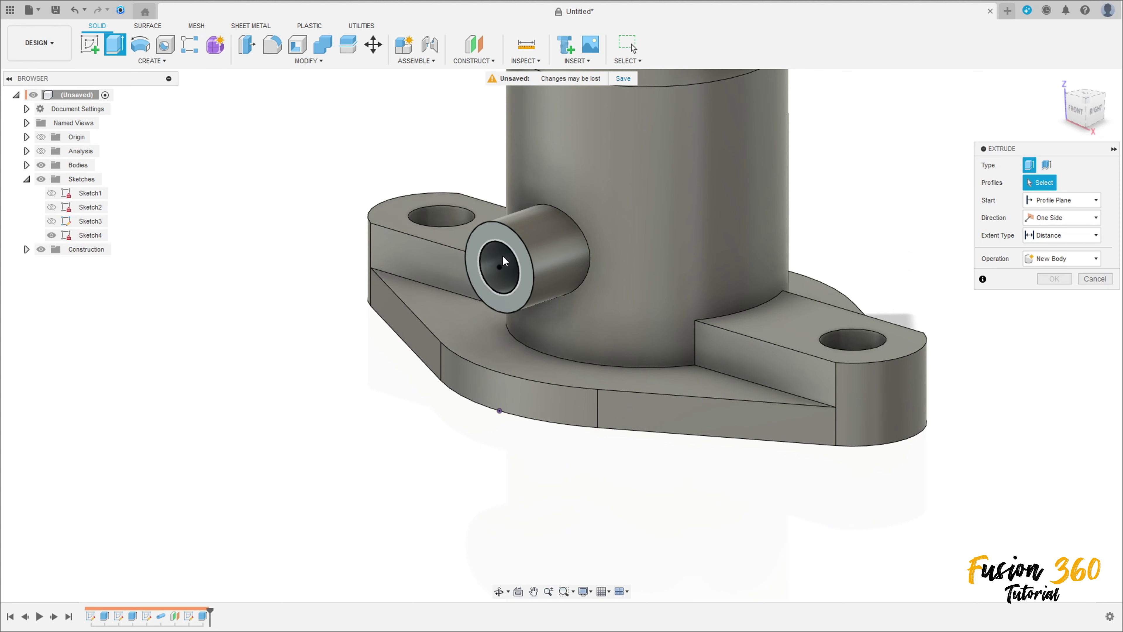
left_click(502, 255)
left_click_drag(509, 264, 582, 246)
middle_click_drag(727, 285, 689, 271, "shift")
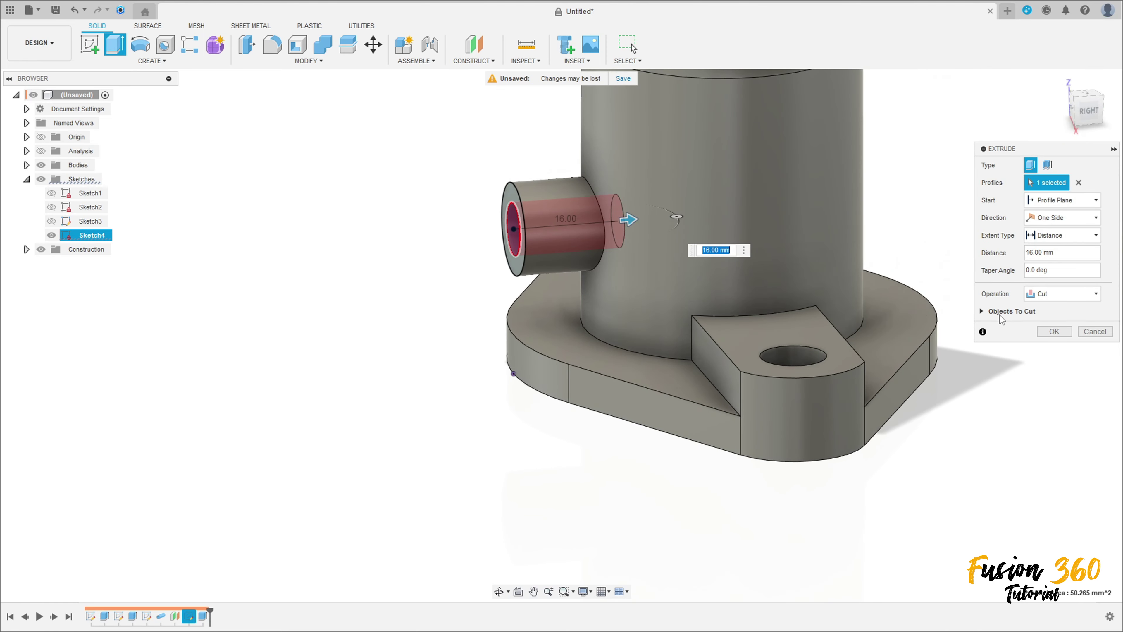
left_click(1006, 259)
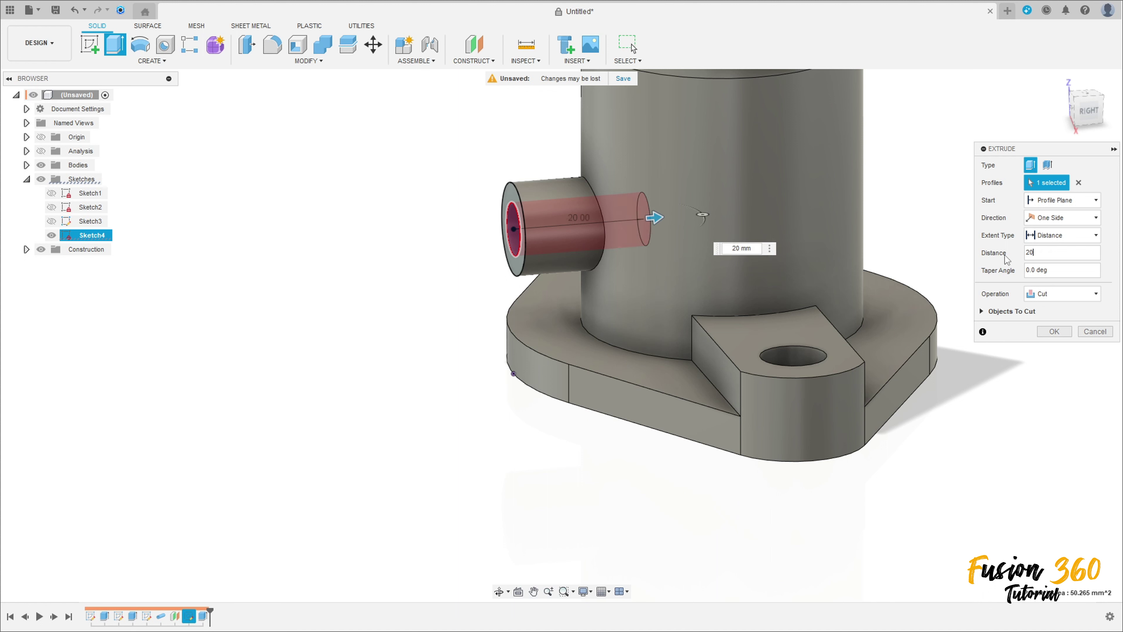
key("Return")
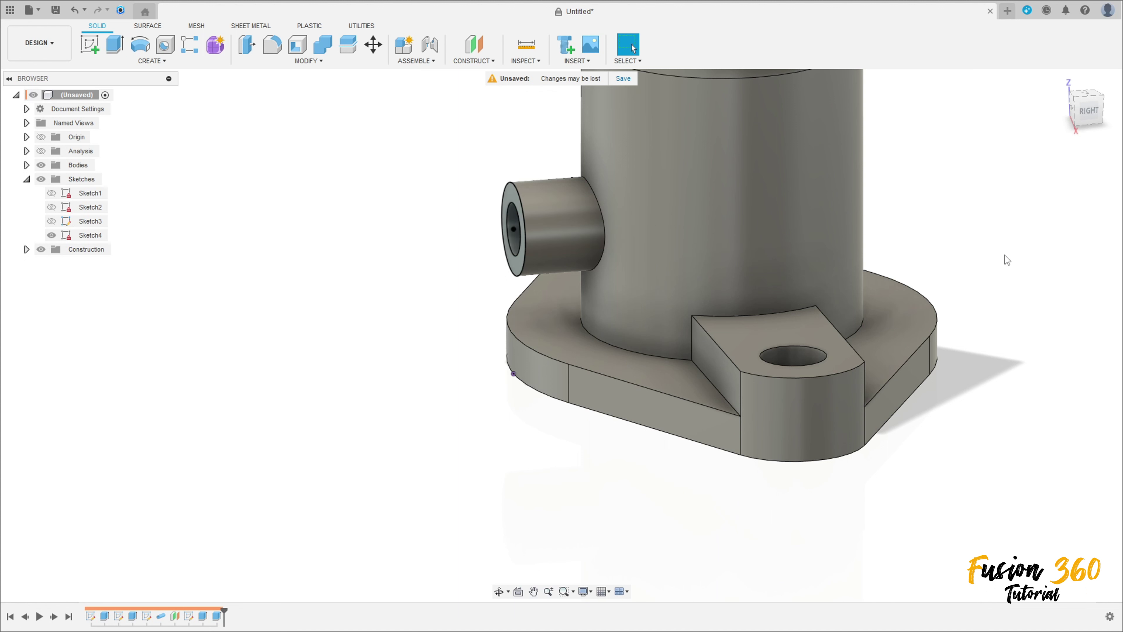
left_click(52, 234)
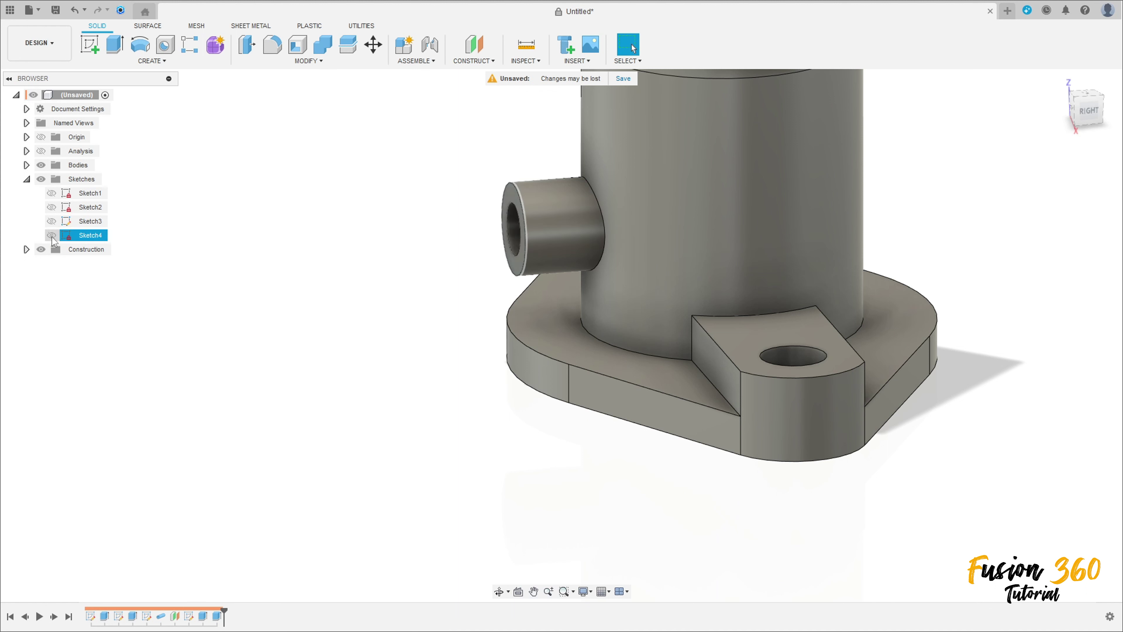
mouse_move(251, 313)
middle_mouse_down("shift")
mouse_move(324, 307)
mouse_move(310, 318)
mouse_move(318, 341)
mouse_move(471, 418)
mouse_move(463, 425)
middle_mouse_up("shift")
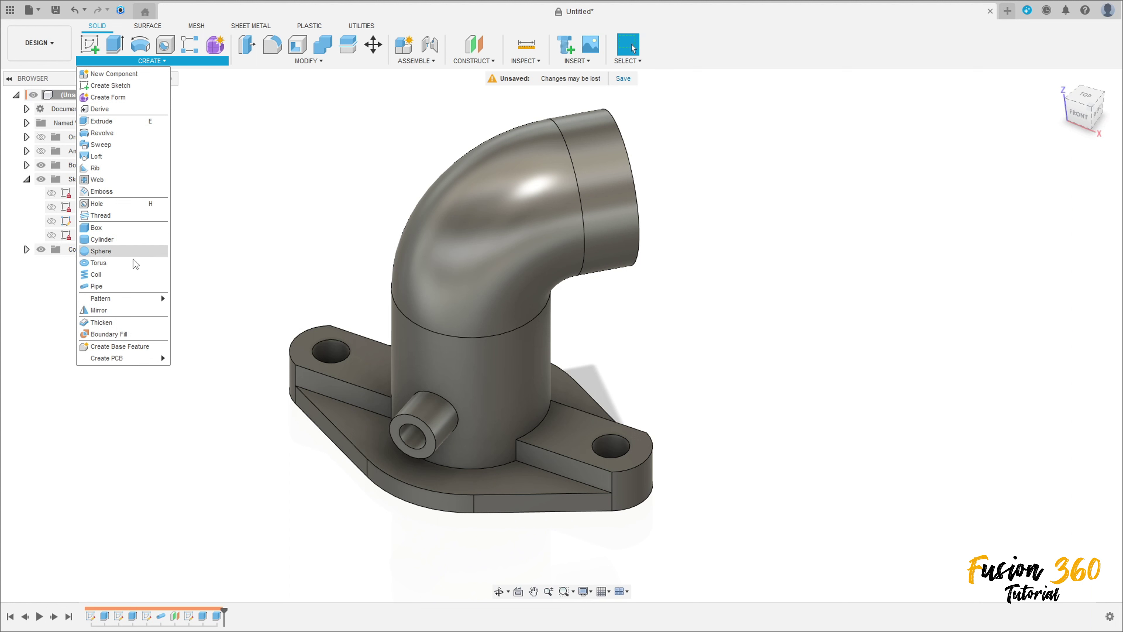
Circular-pattern the boss extrusion and hole cut features around the pipe axis into four copies
mouse_move(145, 298)
left_click(199, 310)
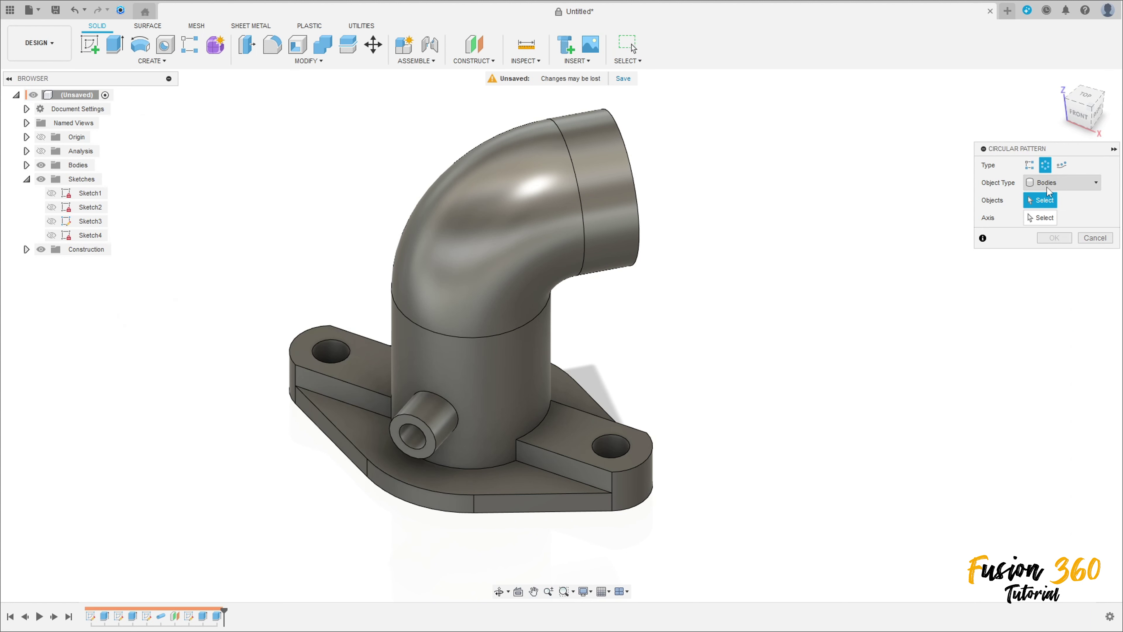
left_click(1061, 182)
left_click(1048, 219)
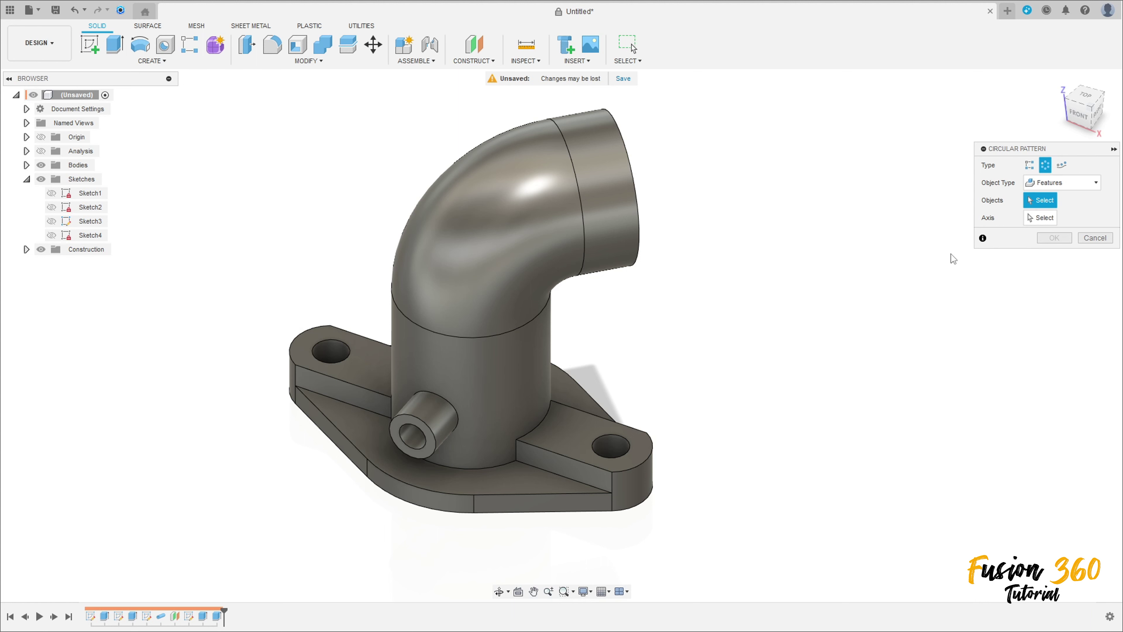
left_click(216, 617)
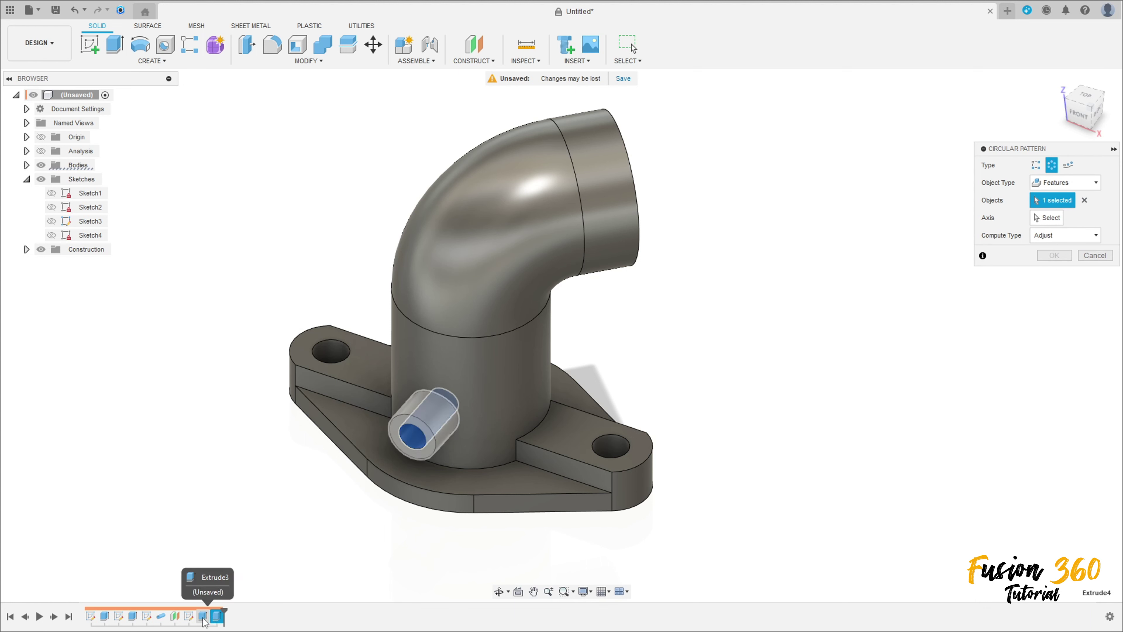
left_click(204, 620)
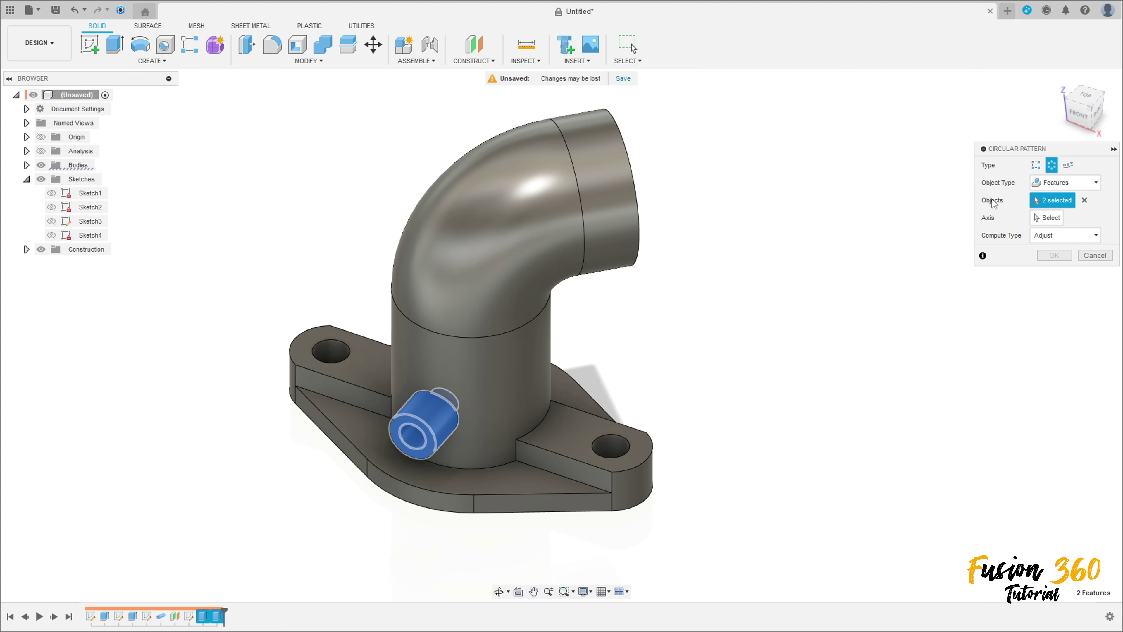
left_click(1045, 221)
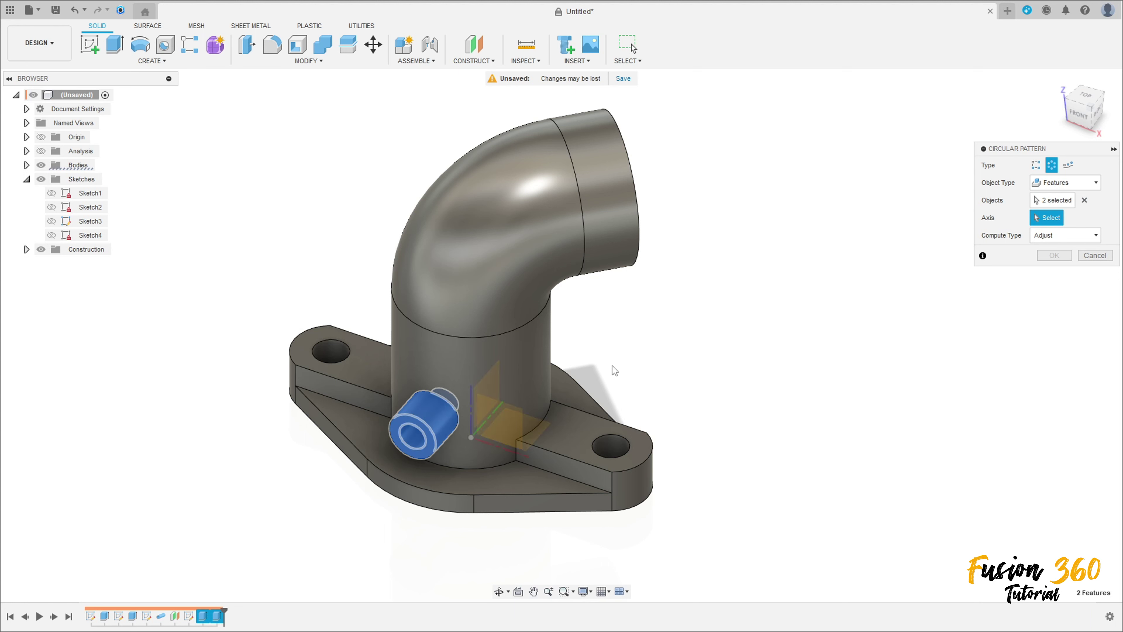
left_click(515, 368)
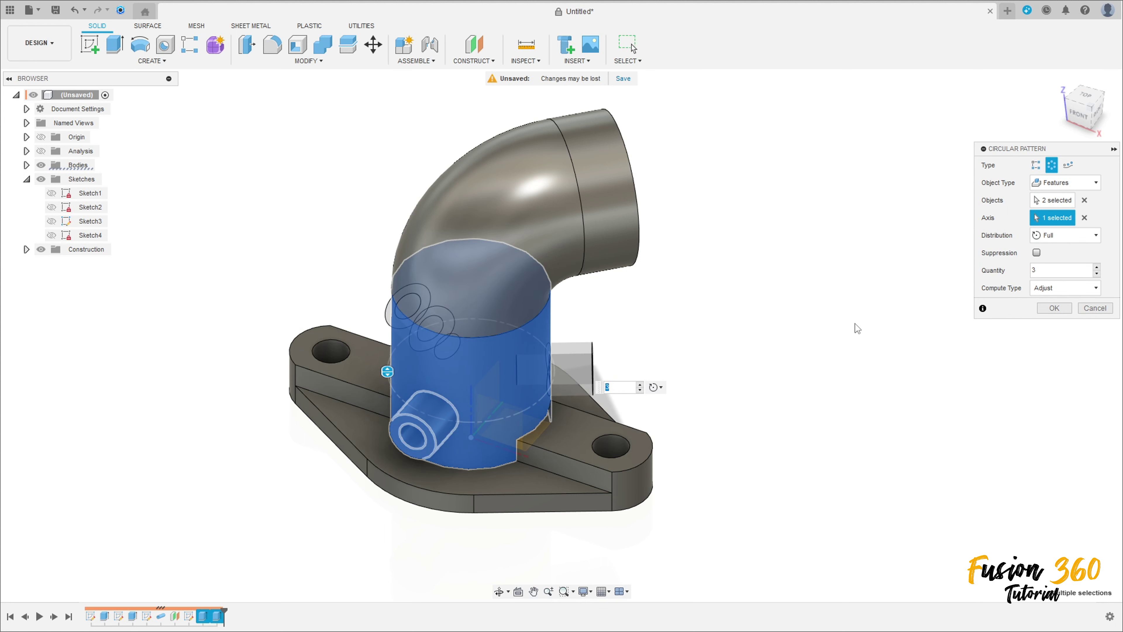
left_click(1097, 266)
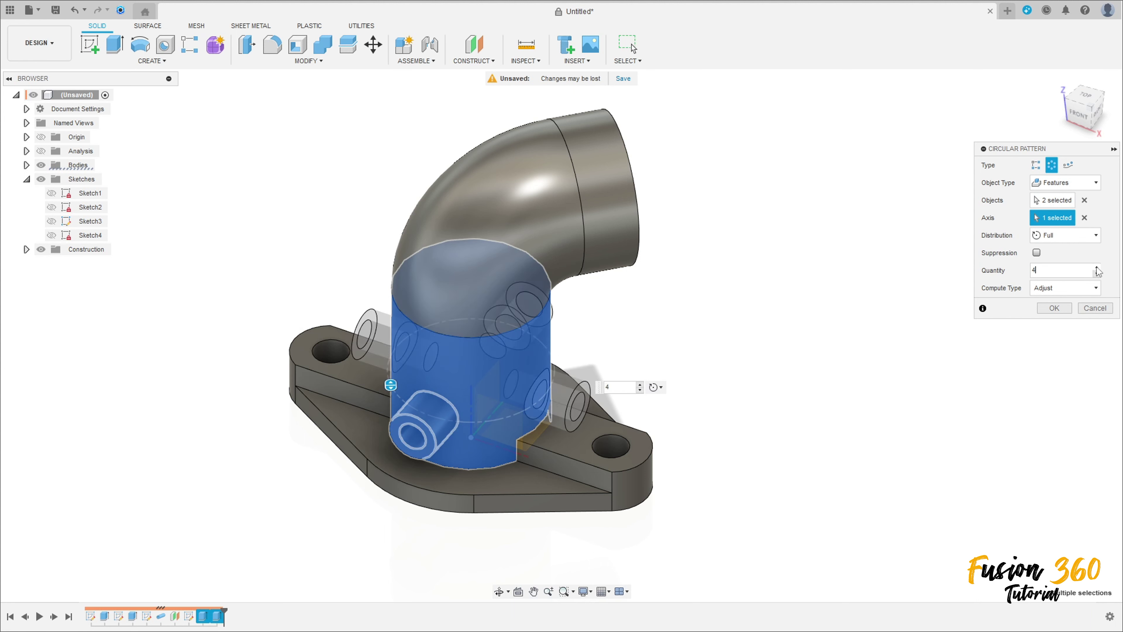
left_click(1054, 308)
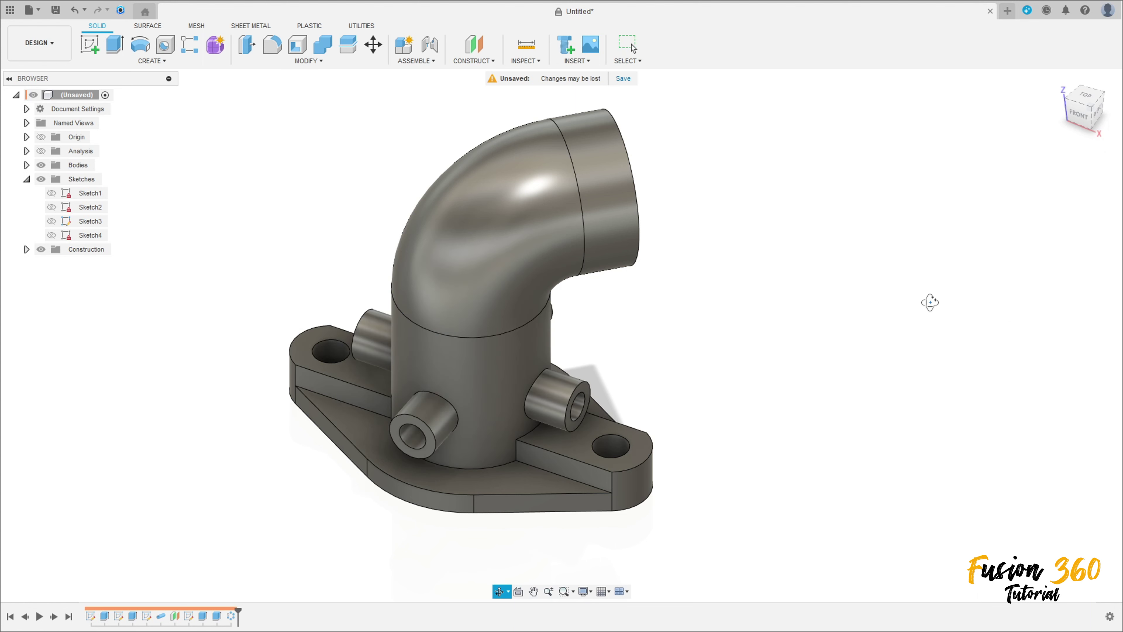
middle_click_drag(928, 301, 544, 292, "shift")
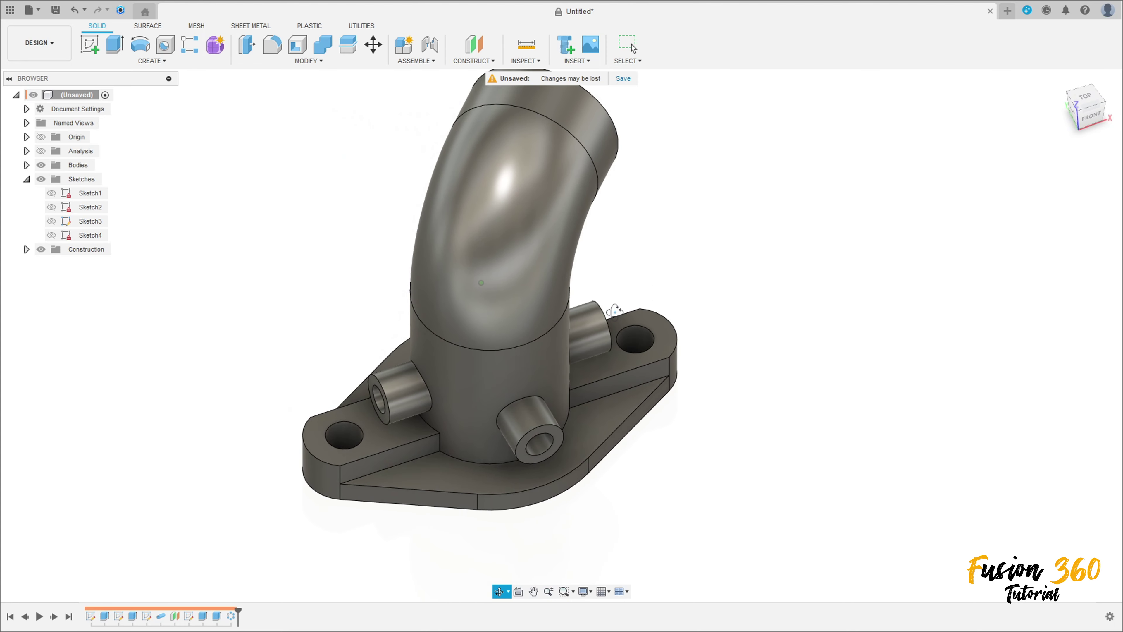
Chamfer the four side-boss rim edges by 1 mm and return to the home view
left_click(293, 61)
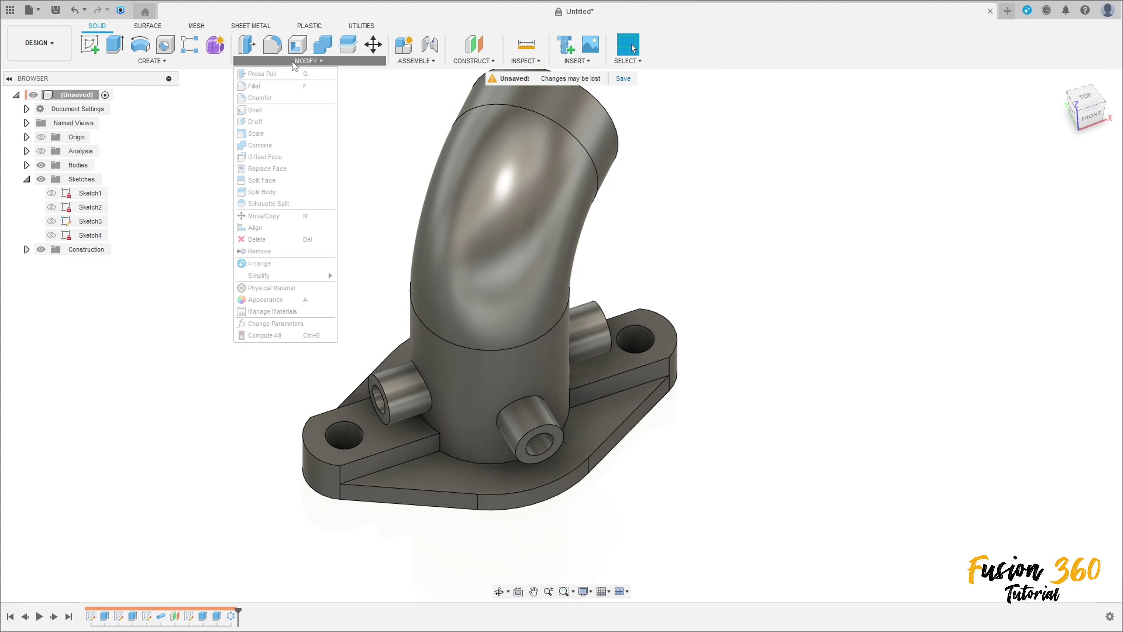
left_click(274, 100)
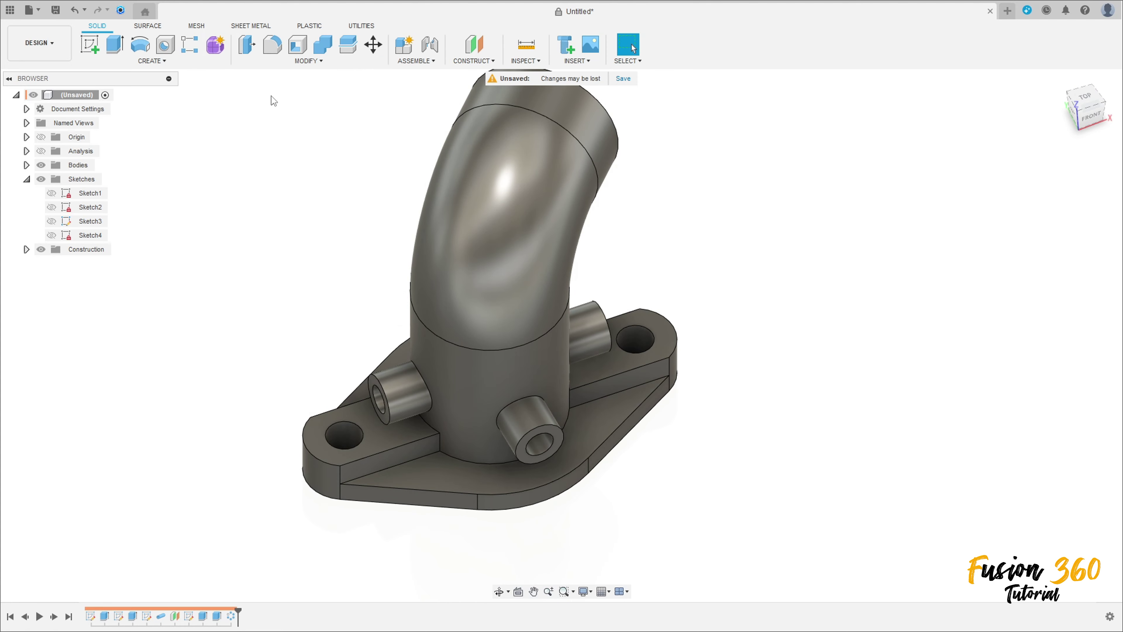
left_click(379, 383)
left_click(546, 425)
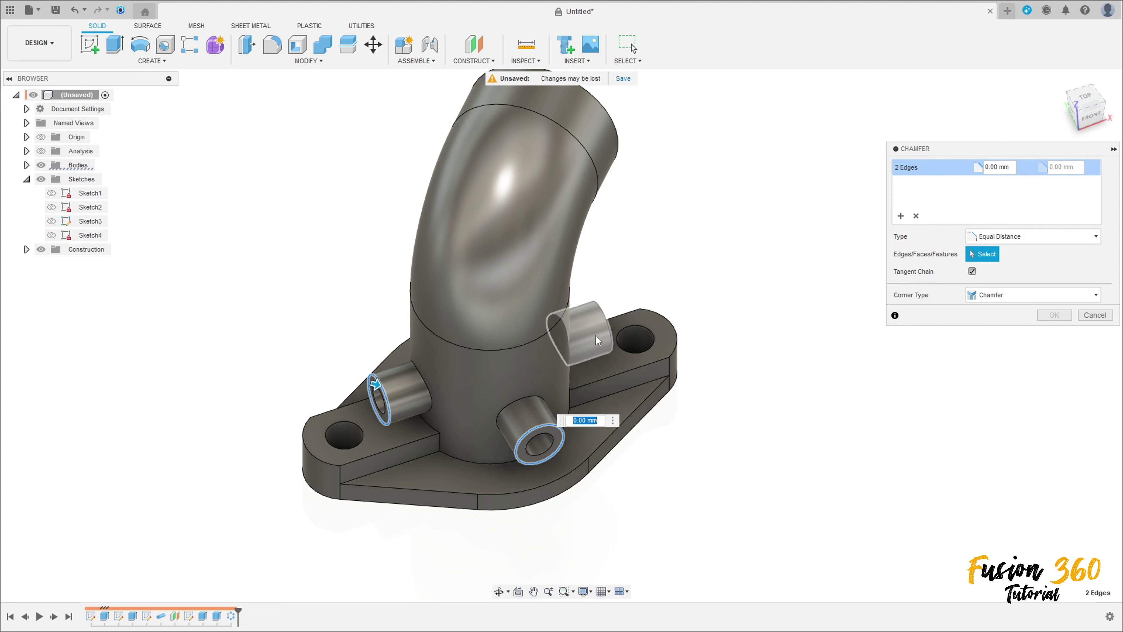
left_click(609, 330)
middle_click_drag(640, 316, 557, 389, "shift")
left_click(557, 389)
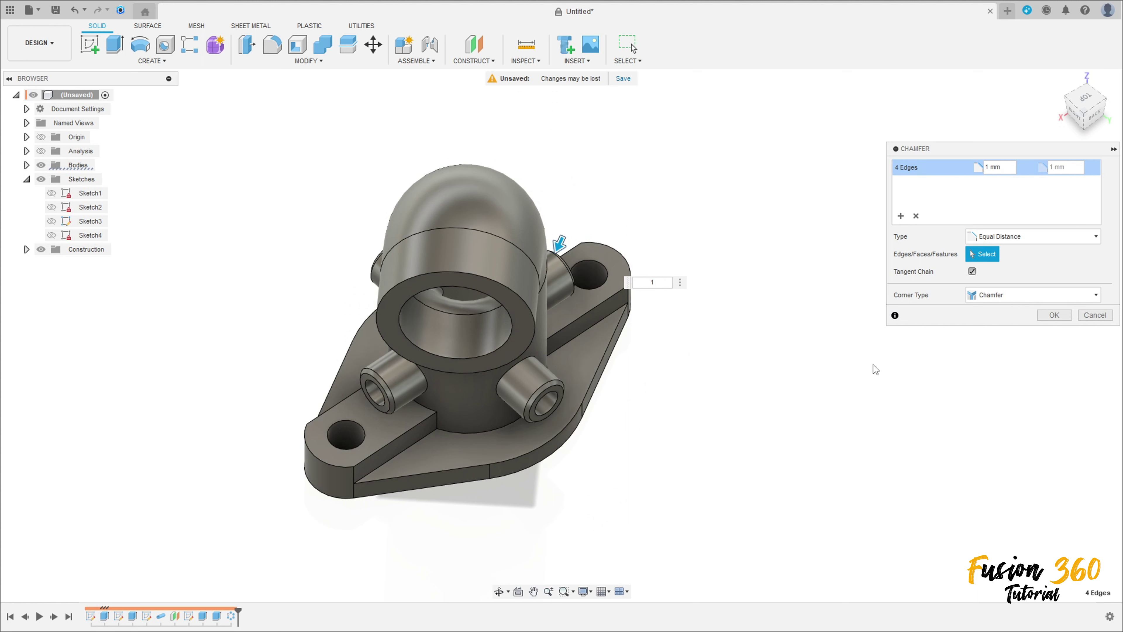
key("Return")
middle_click_drag(811, 361, 353, 329, "shift")
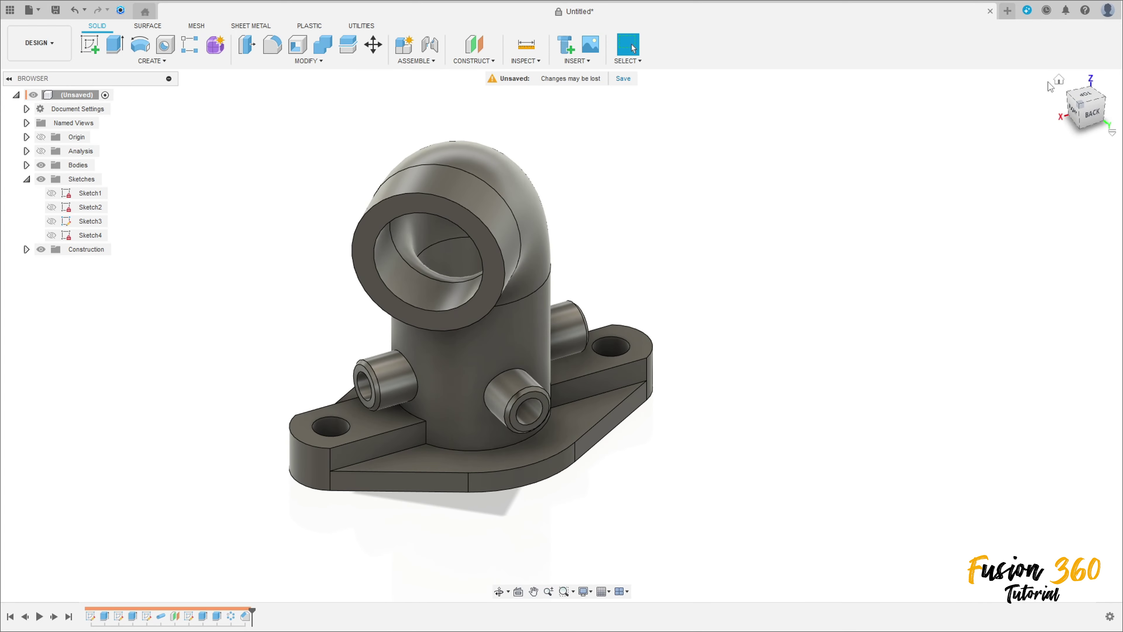
left_click(1058, 81)
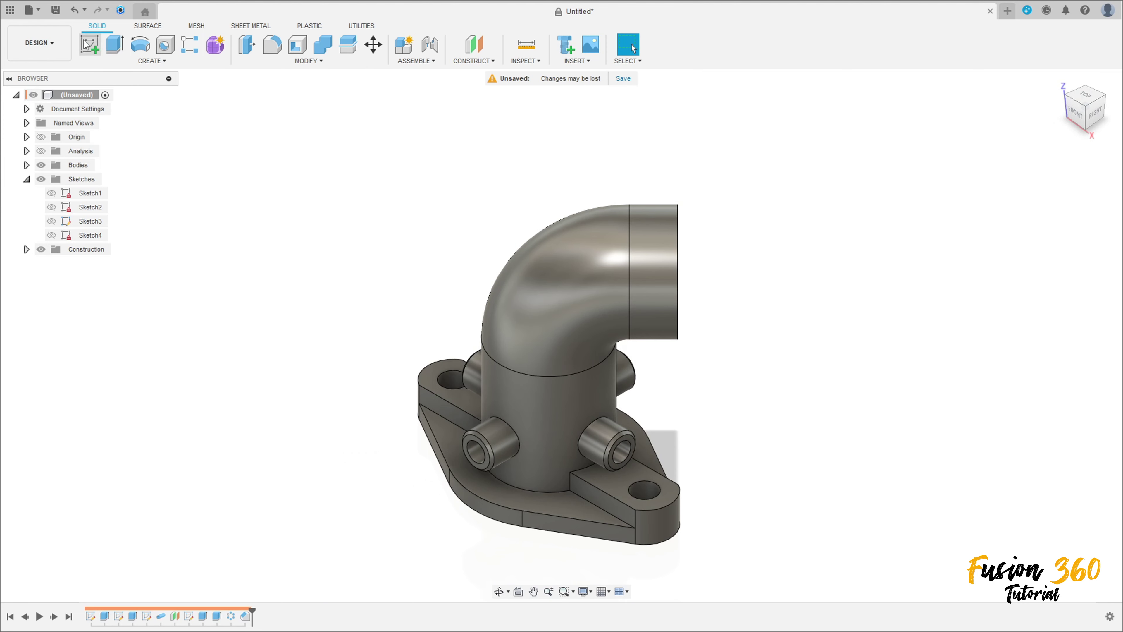
Start a new sketch on the pipe's outlet end face
left_click(91, 45)
middle_click_drag(575, 157, 645, 268, "shift")
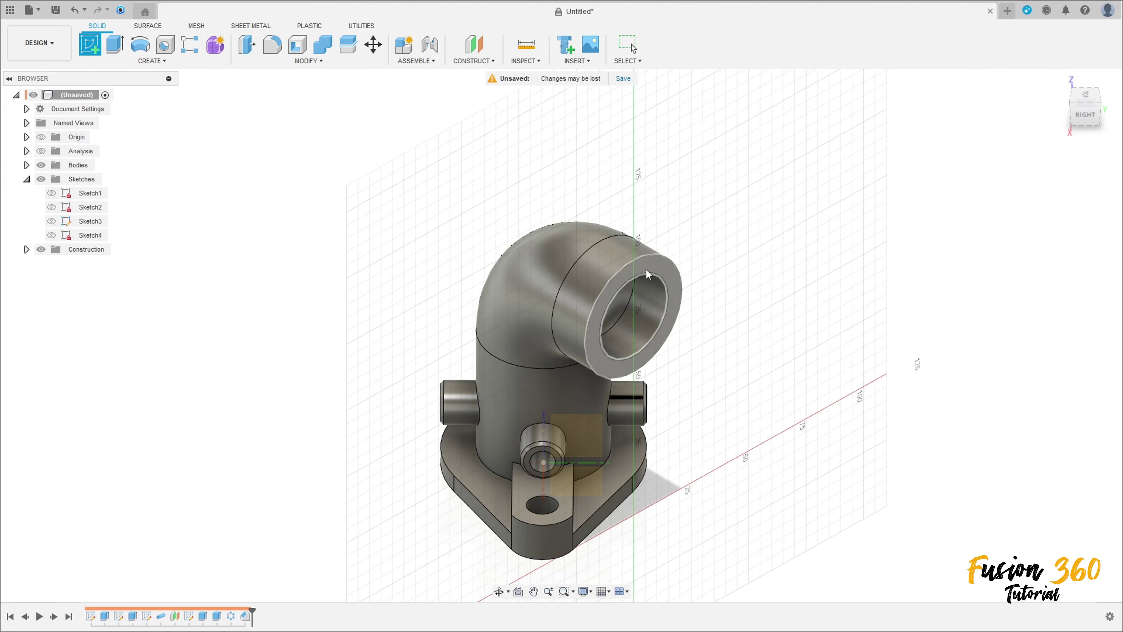
left_click(666, 267)
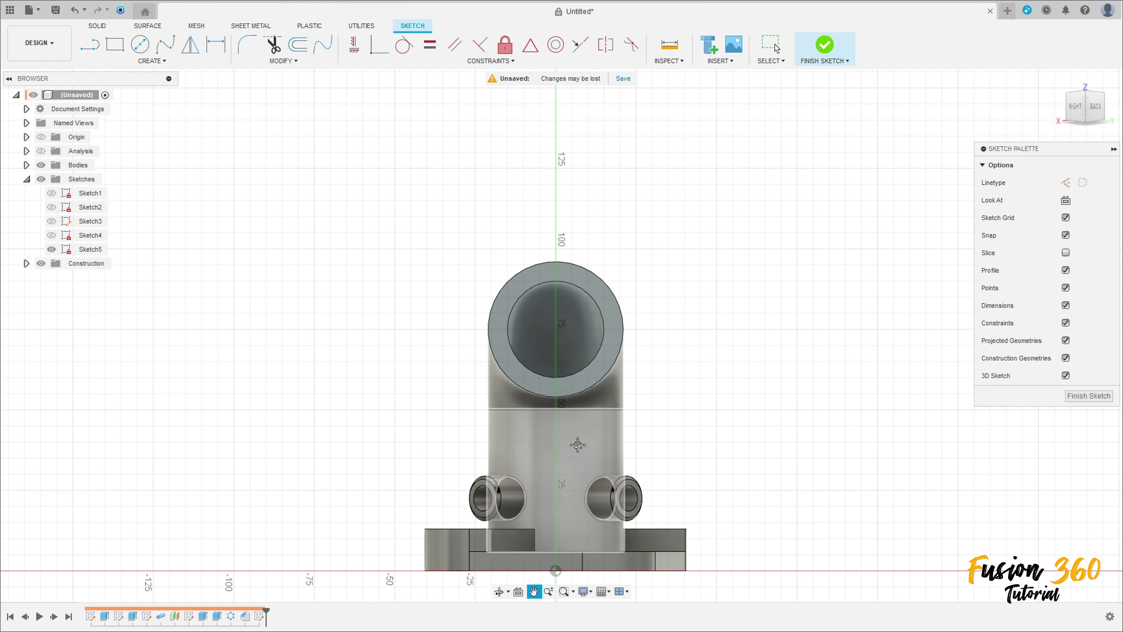
scroll(552, 386, "up", 3)
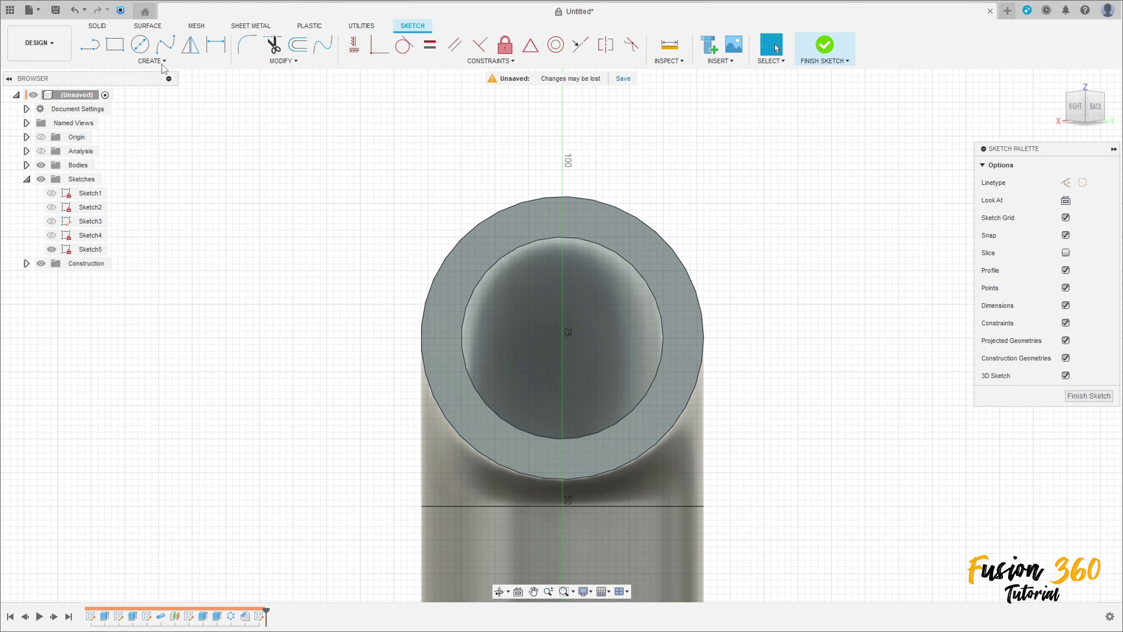
Draw a 58 mm diameter circle centred on the sketch origin
left_click(140, 44)
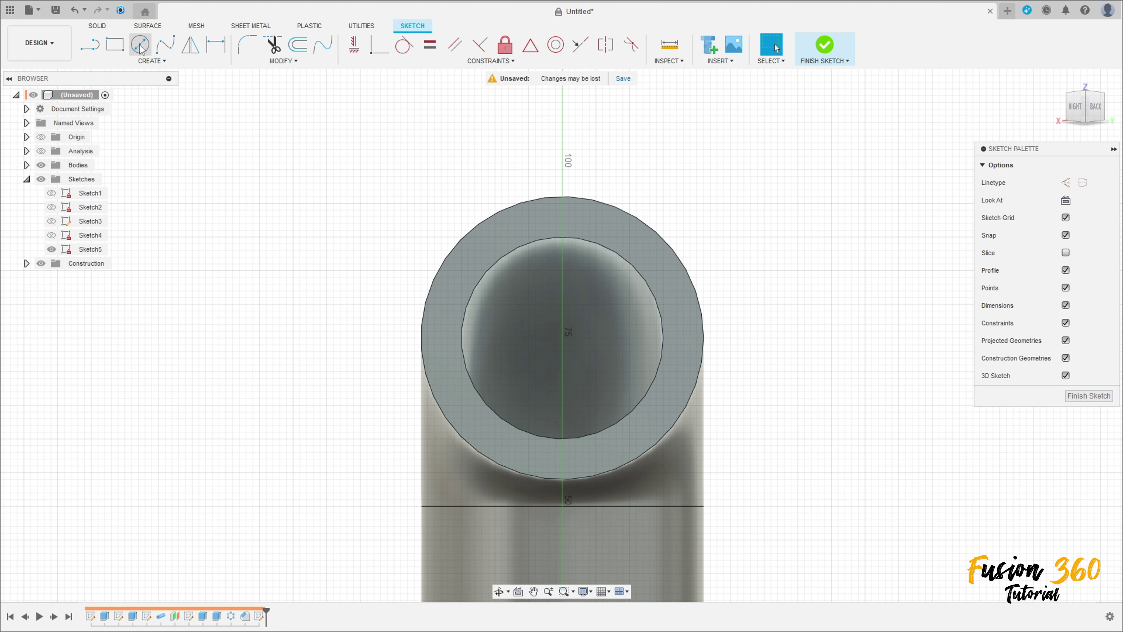
left_click(562, 338)
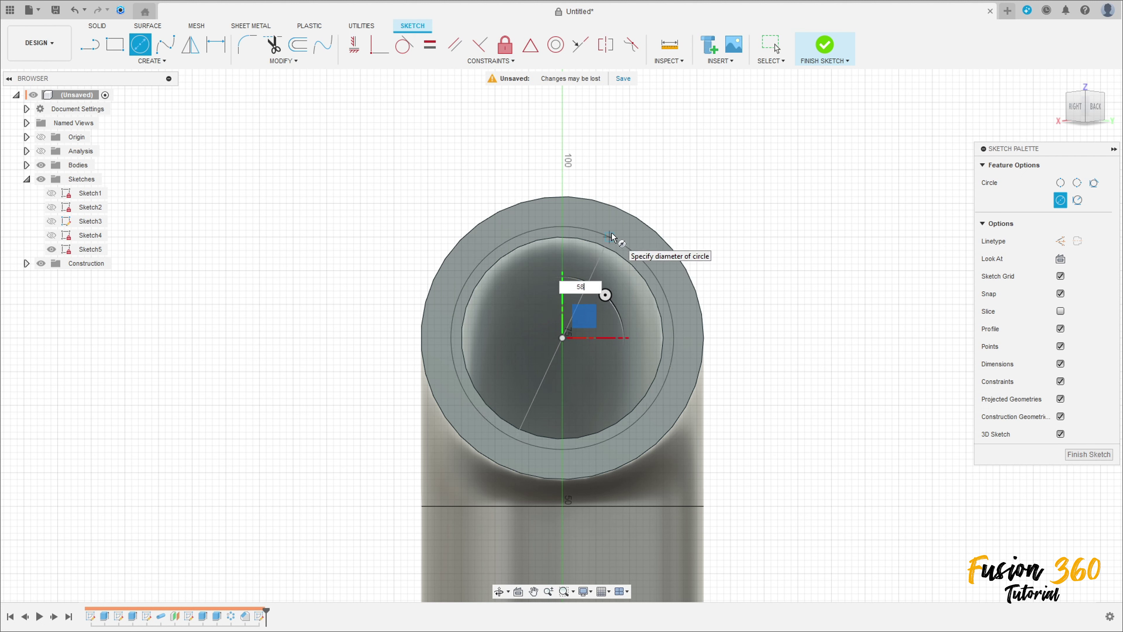
type("58")
key("Tab")
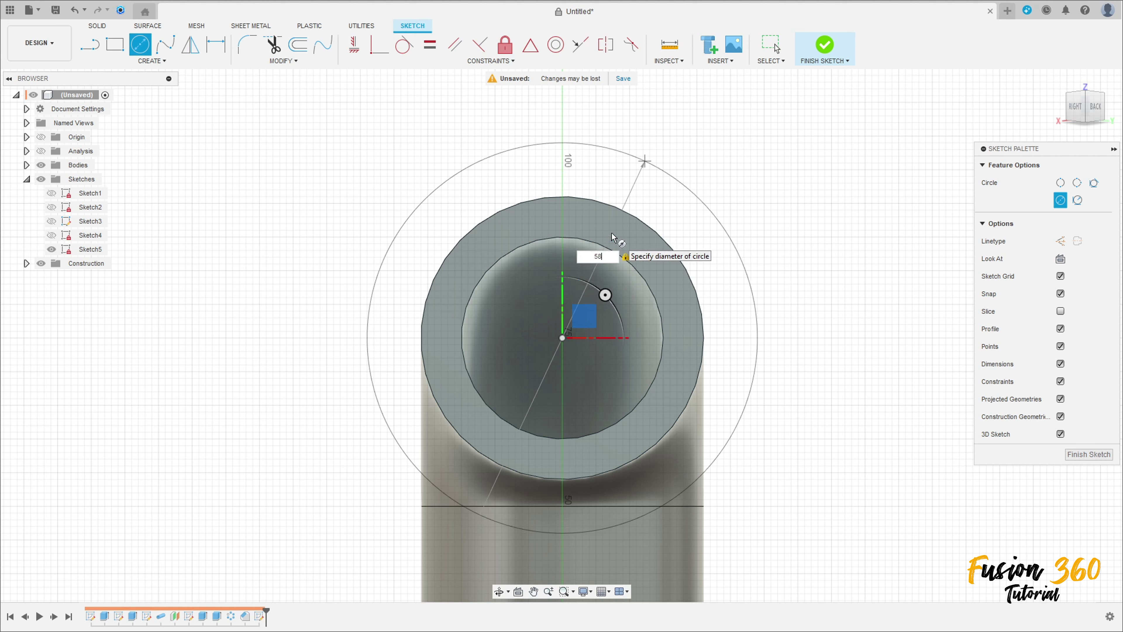
key("Return")
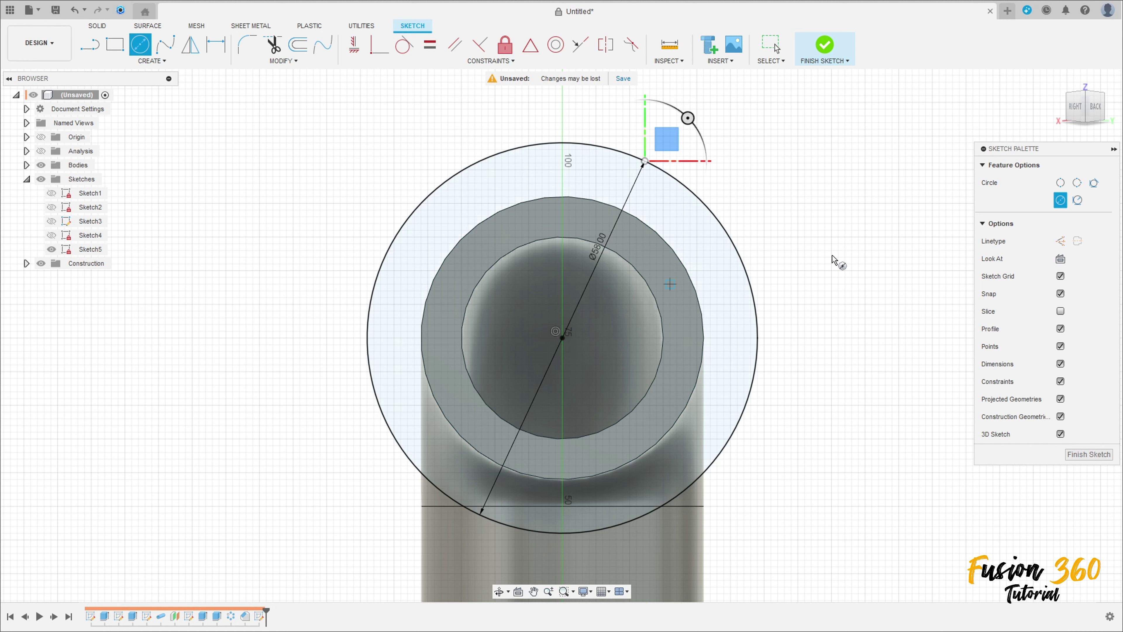
Add a concentric 54 mm construction circle and move both diameter dimensions clear
left_click(1061, 241)
left_click(563, 338)
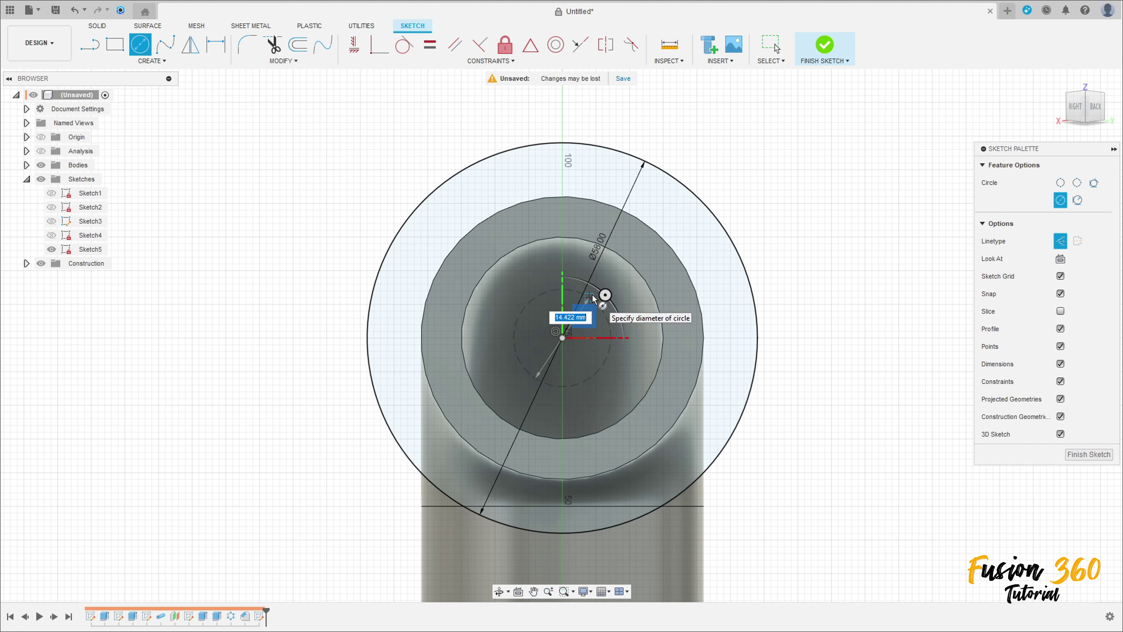
key("Tab")
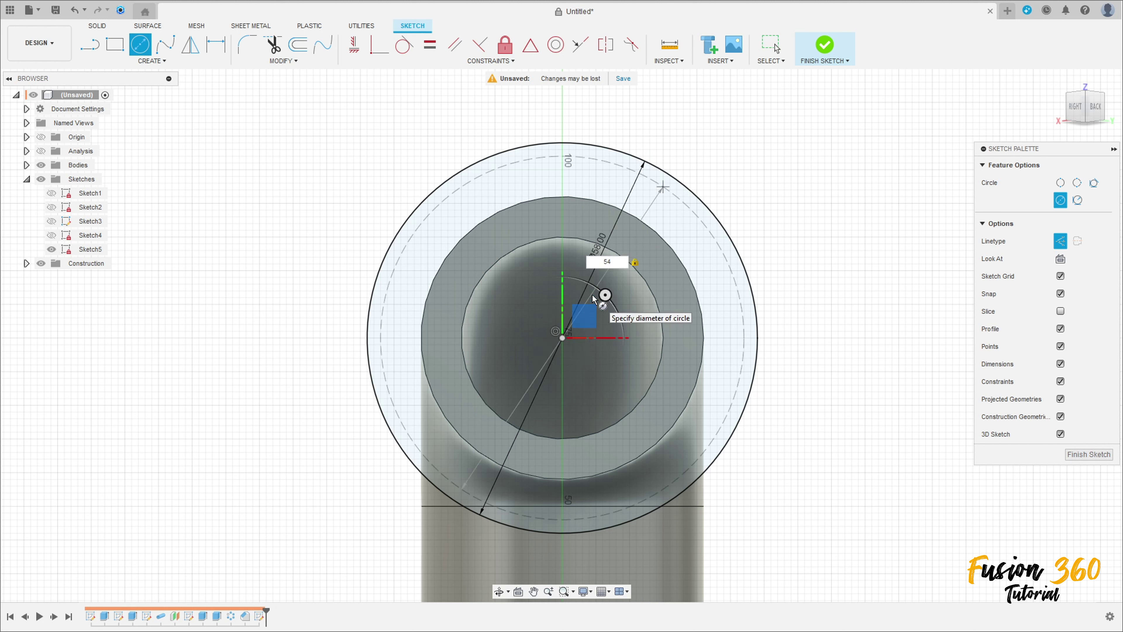
key("Return")
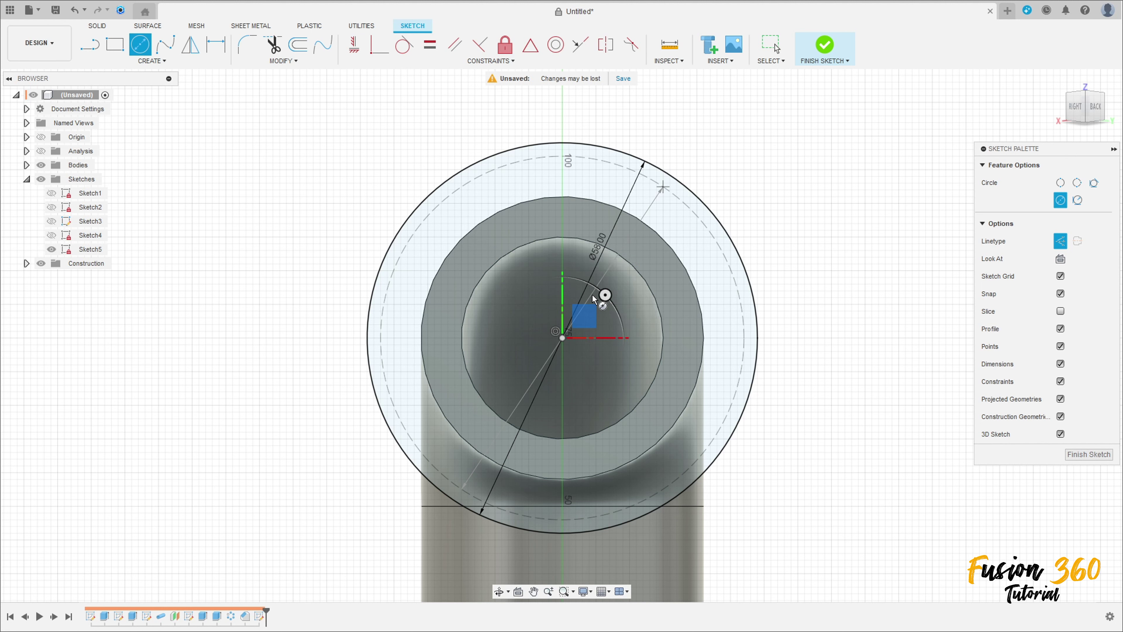
key("Escape")
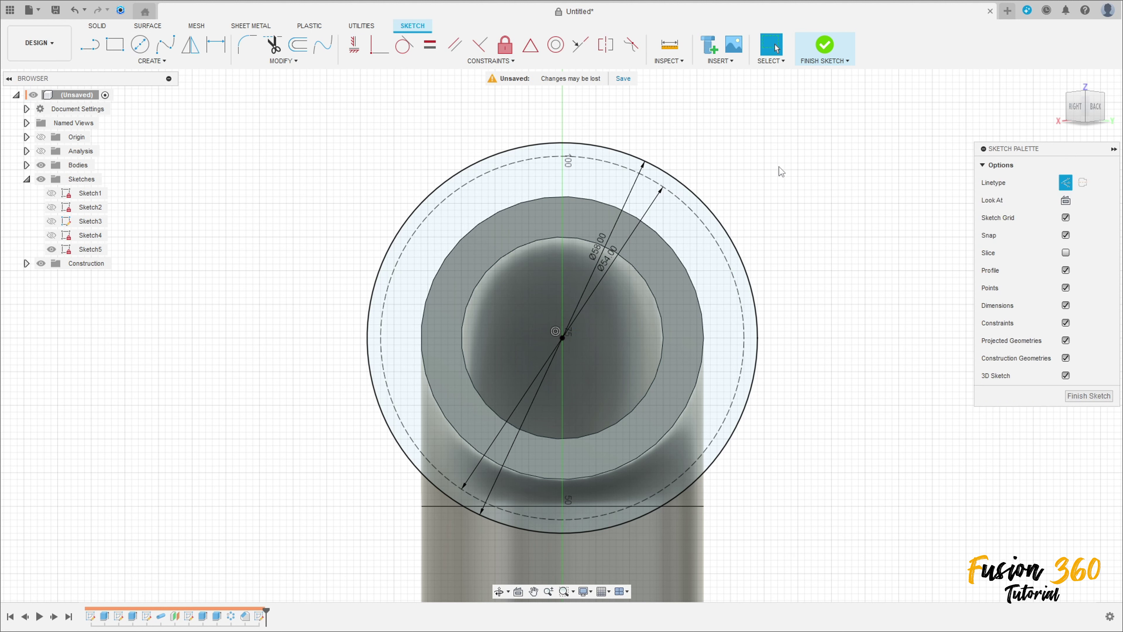
left_click_drag(630, 198, 614, 101)
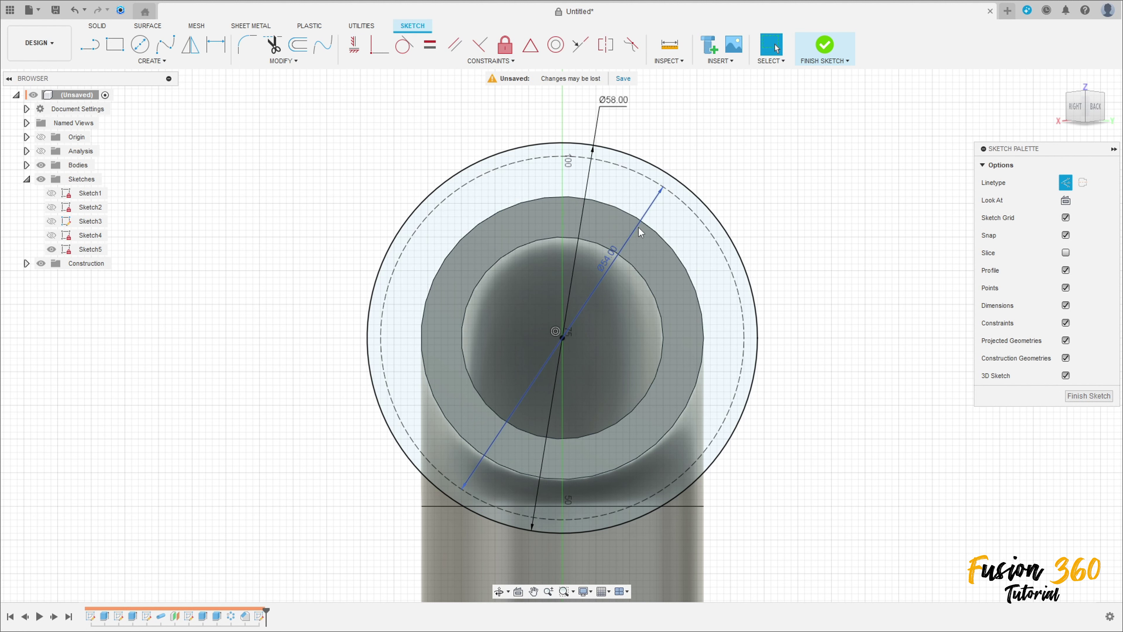
mouse_move(633, 239)
left_mouse_down()
mouse_move(732, 172)
mouse_move(783, 127)
mouse_move(776, 111)
left_mouse_up()
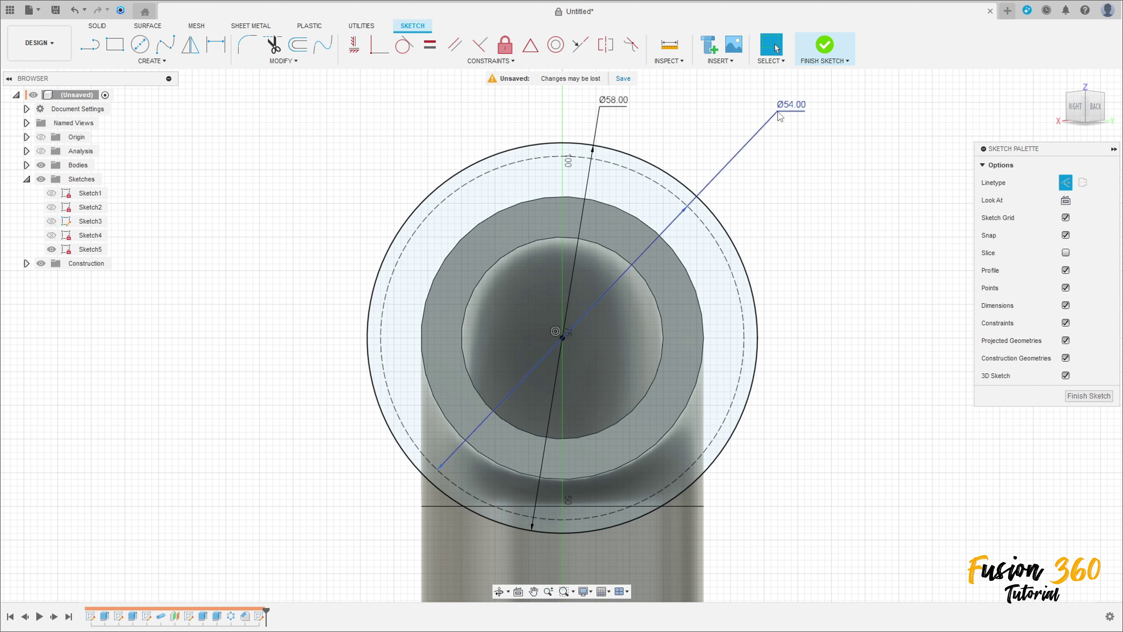
left_click(140, 44)
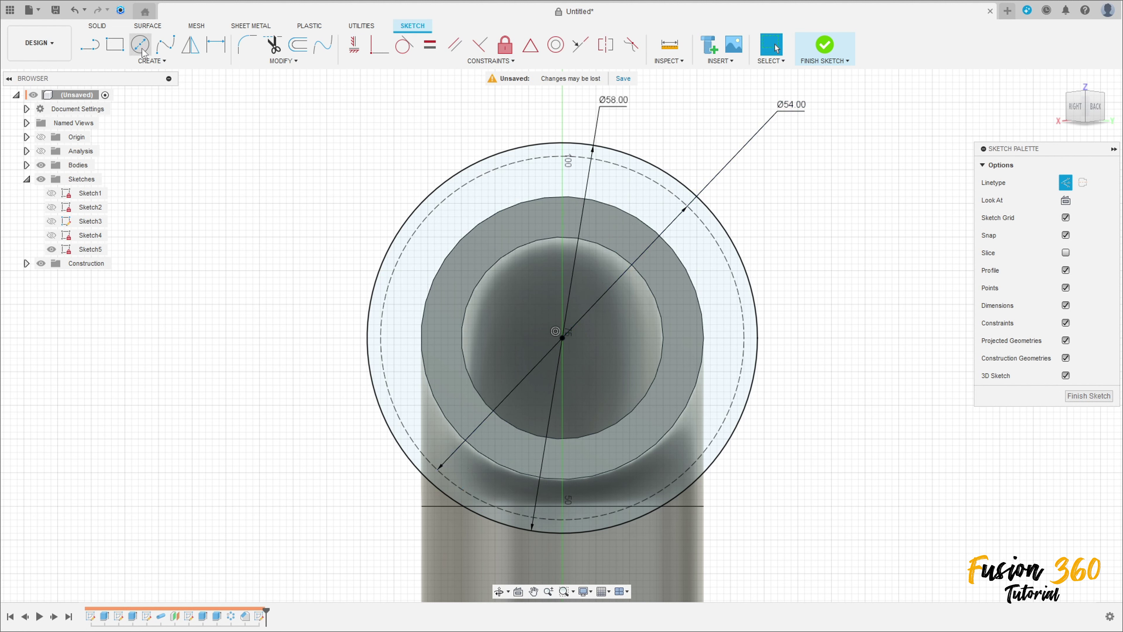
Draw a 6 mm circle where the vertical axis meets the construction circle
left_click(563, 519)
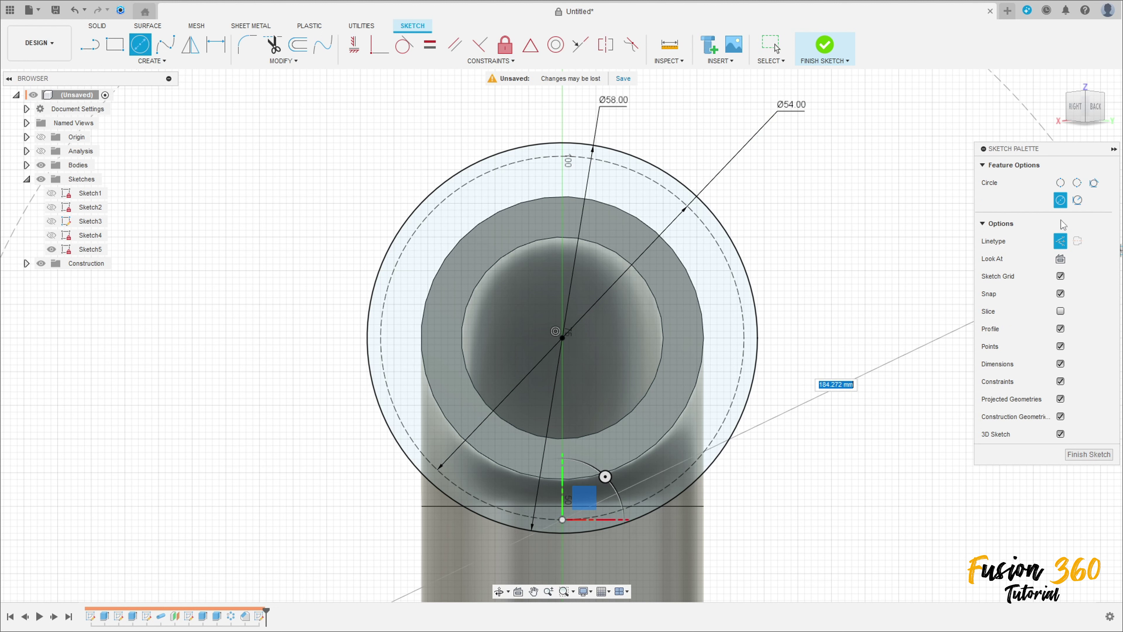
left_click(1060, 240)
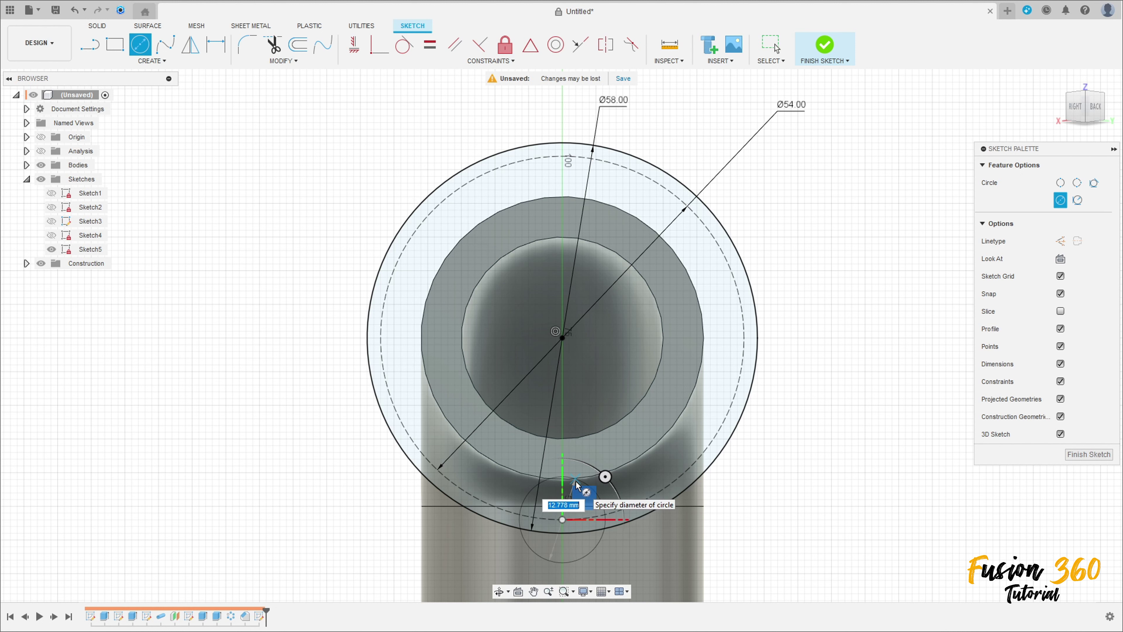
type("6")
key("Return")
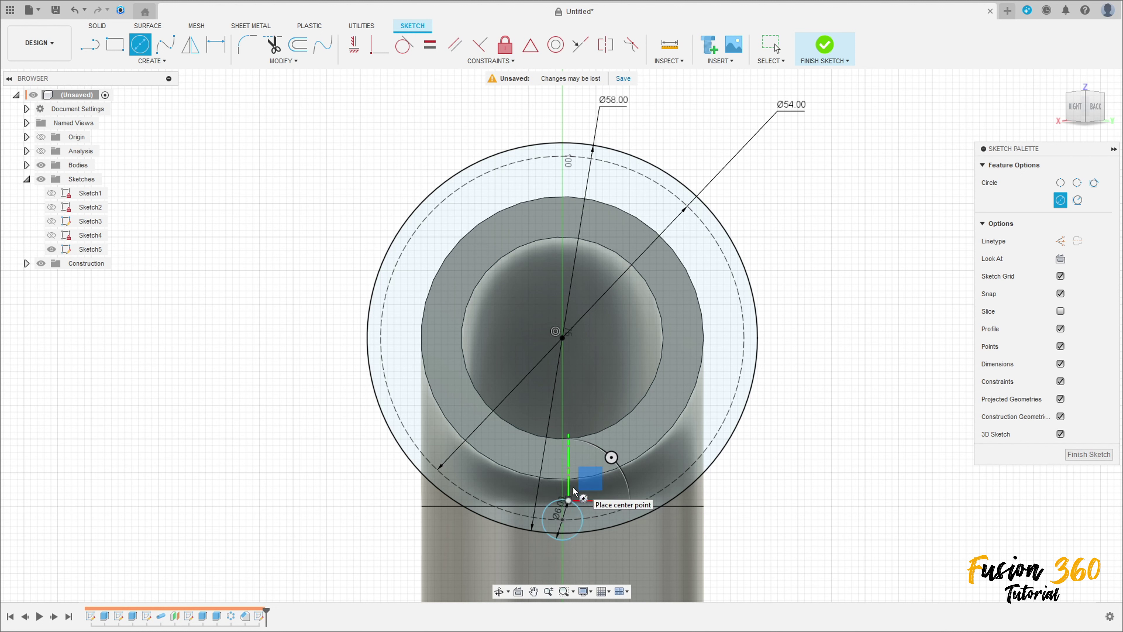
Circular-pattern the 6 mm circle into three copies around the construction circle
left_click(159, 64)
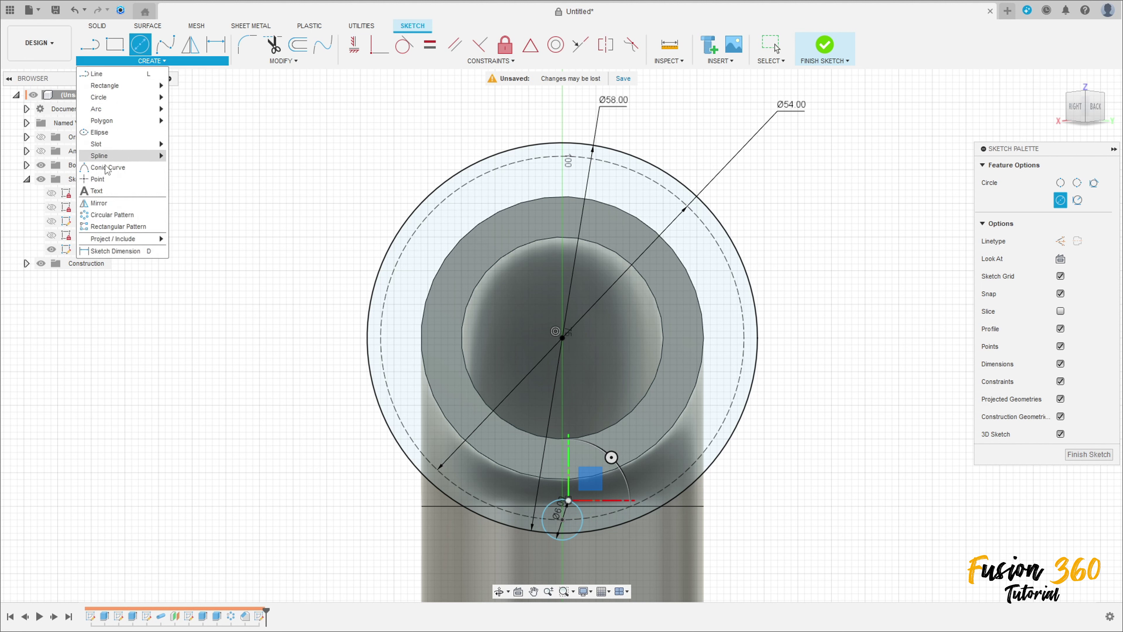
left_click(110, 211)
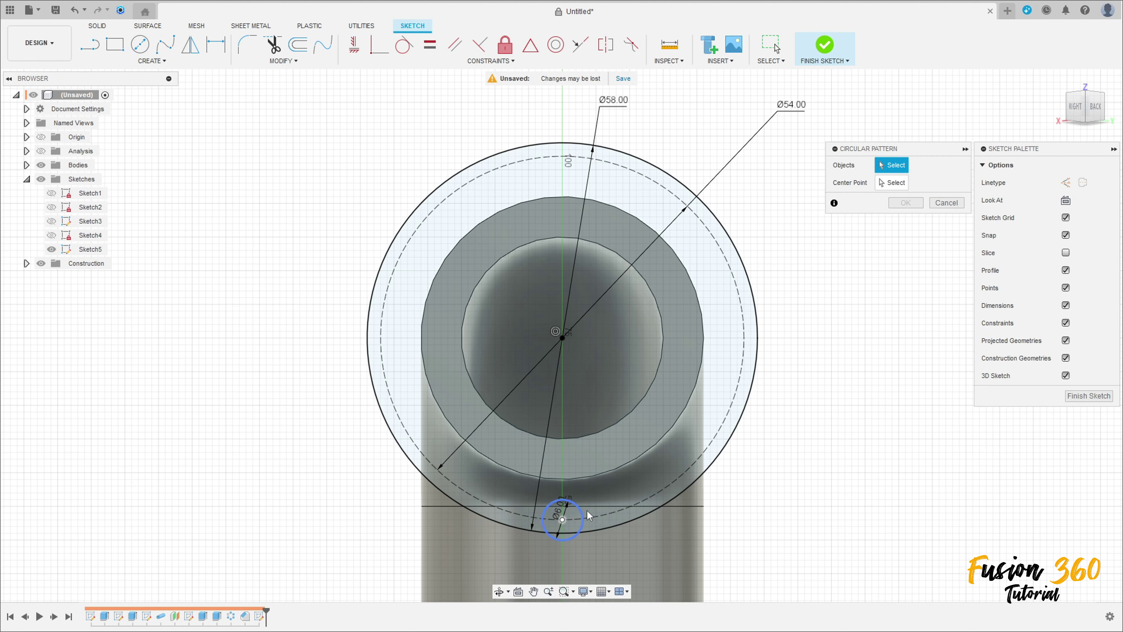
left_click(580, 517)
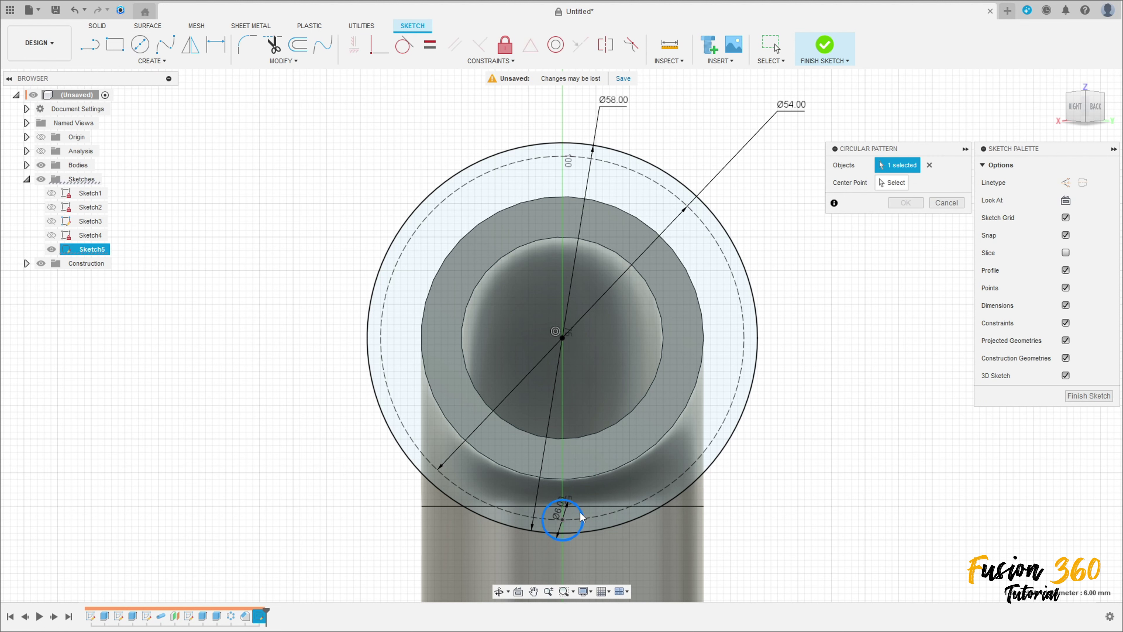
left_click(891, 182)
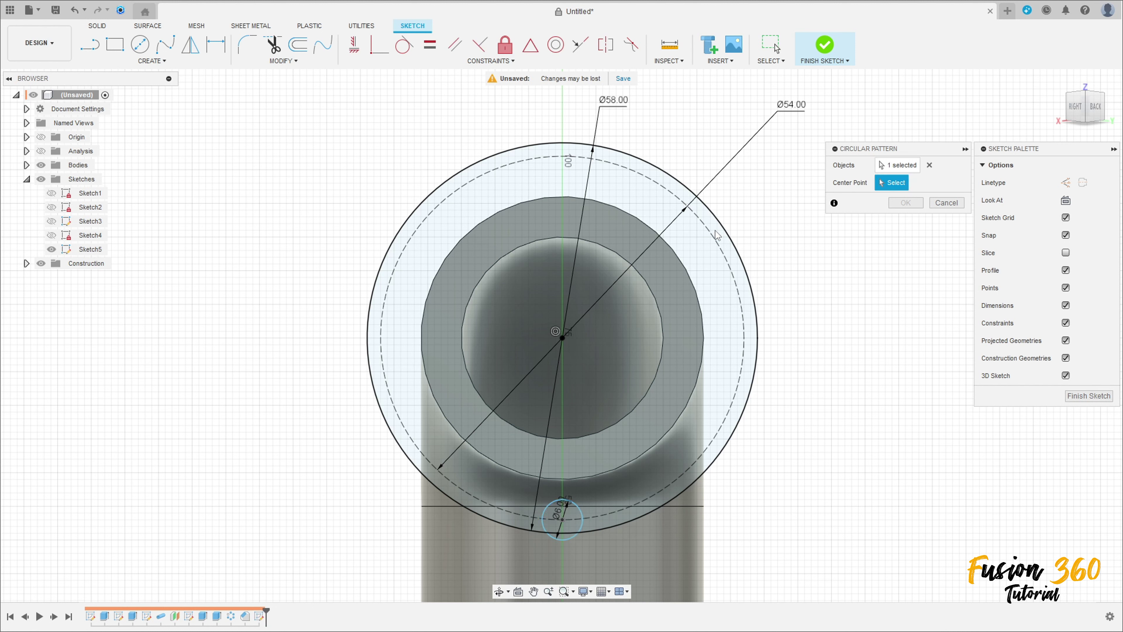
left_click(711, 241)
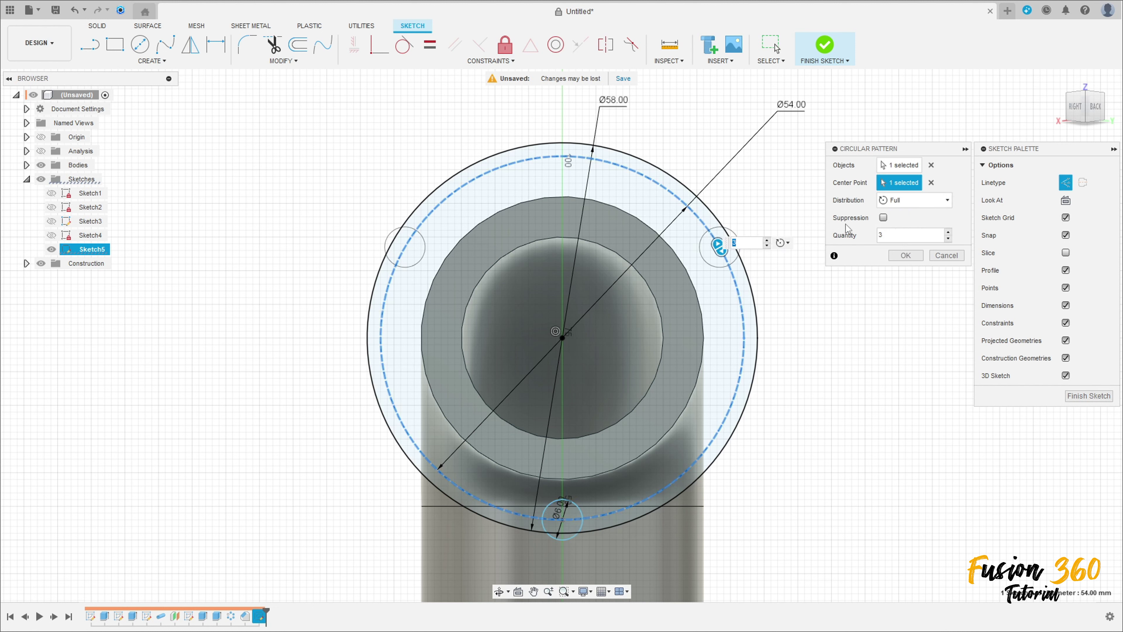
left_click(904, 255)
scroll(840, 454, "down", 2)
middle_click_drag(840, 454, 752, 317)
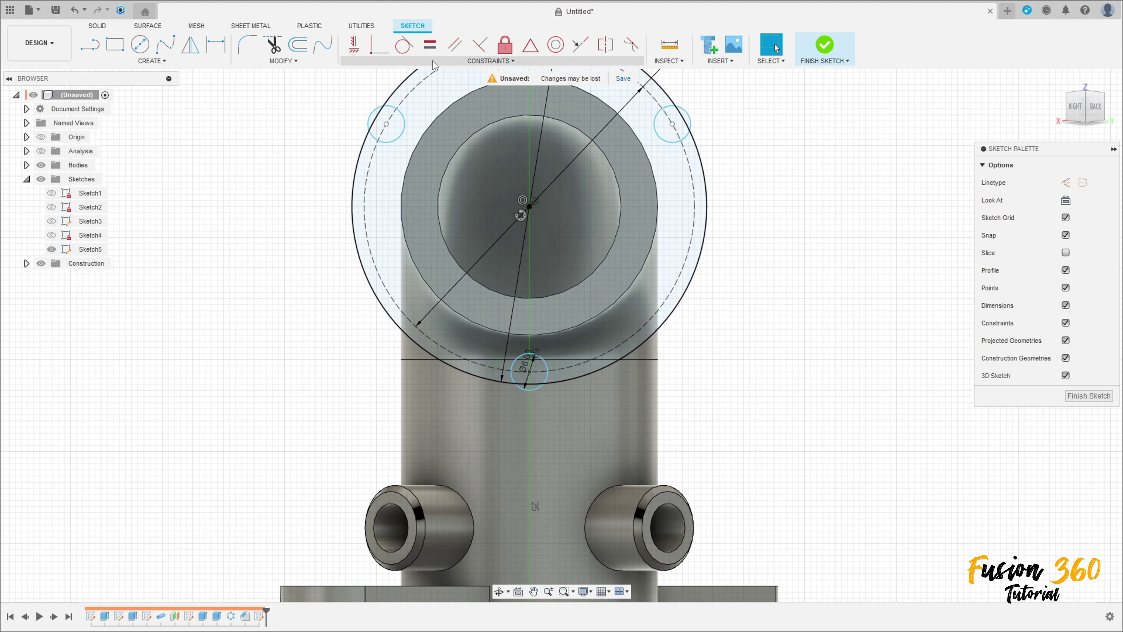
Constrain the small circle's centre vertically to the origin and recentre the flange in view
left_click(354, 44)
left_click(529, 373)
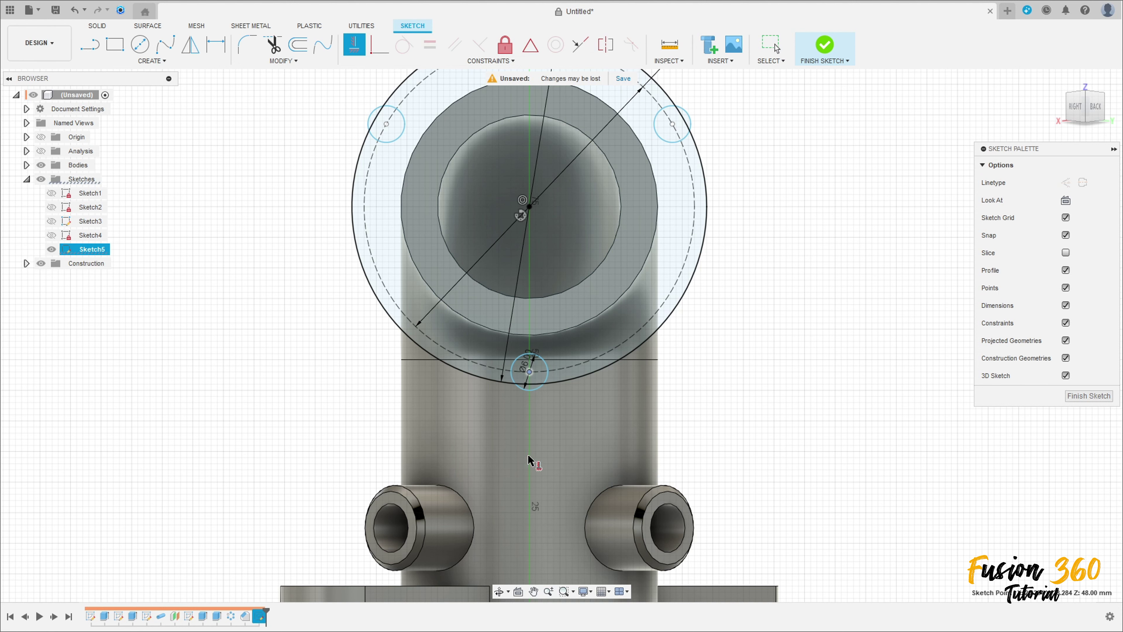
scroll(527, 453, "down", 3)
middle_click_drag(525, 521, 515, 372)
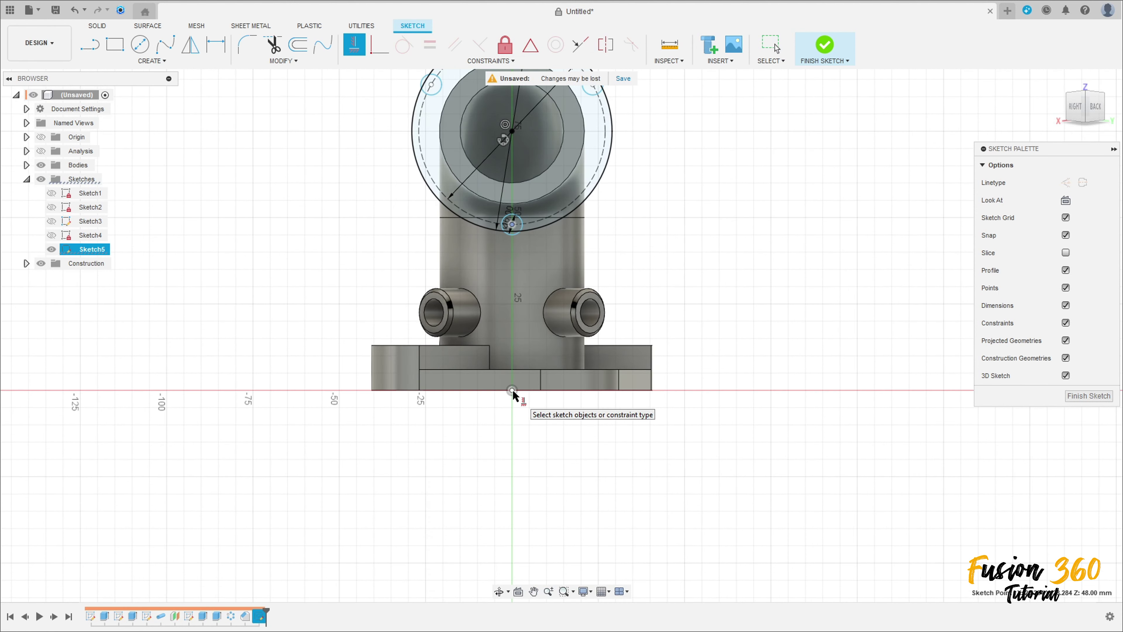
left_click(513, 390)
scroll(512, 179, "up", 3)
middle_click_drag(531, 203, 535, 364)
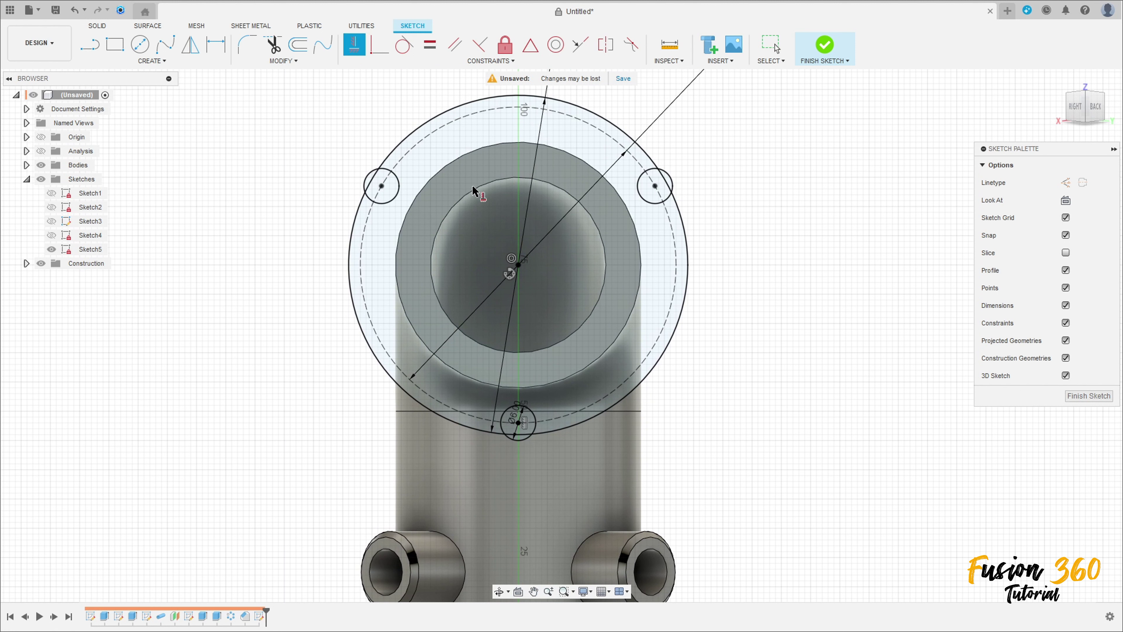
left_click(141, 45)
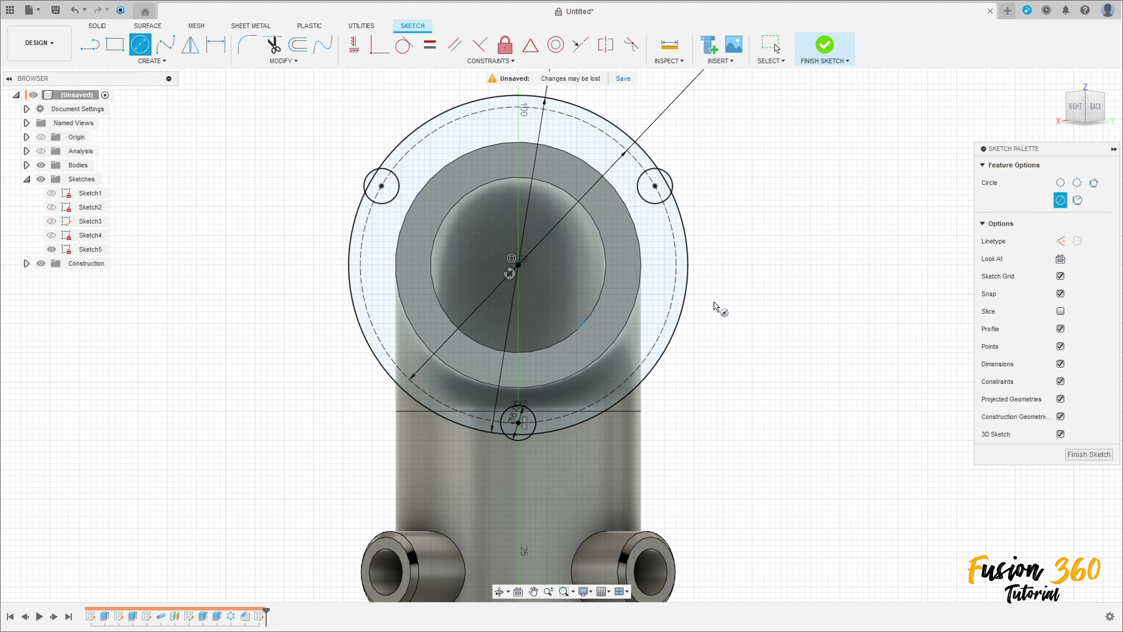
Draw Ø16 mm circles on the upper-right, upper-left and bottom hole centres
left_click(655, 186)
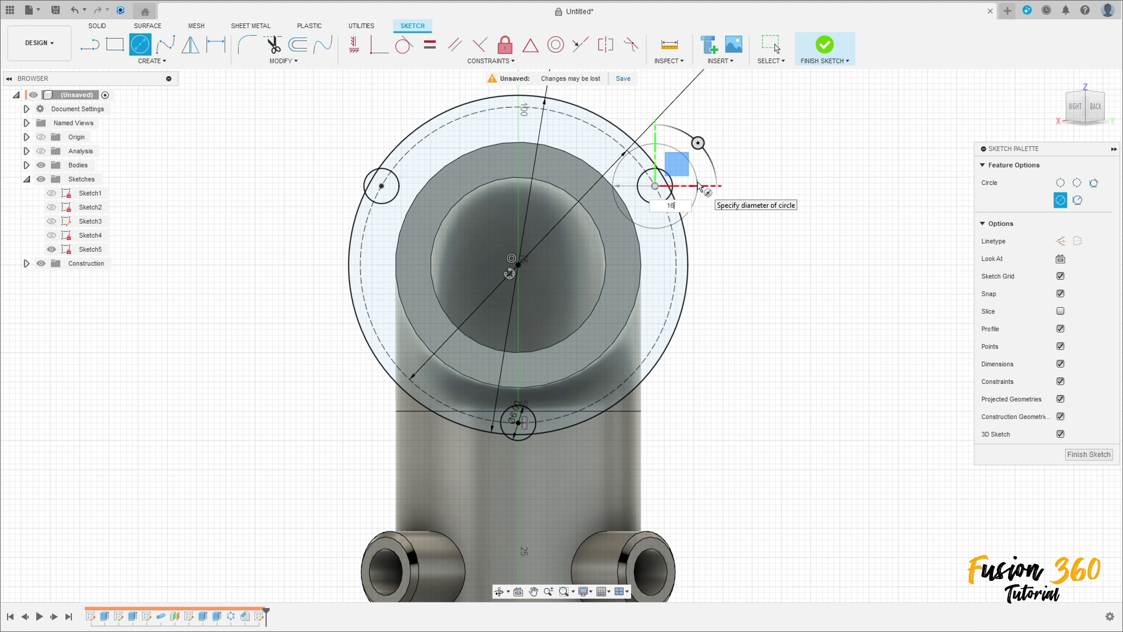
key("Tab")
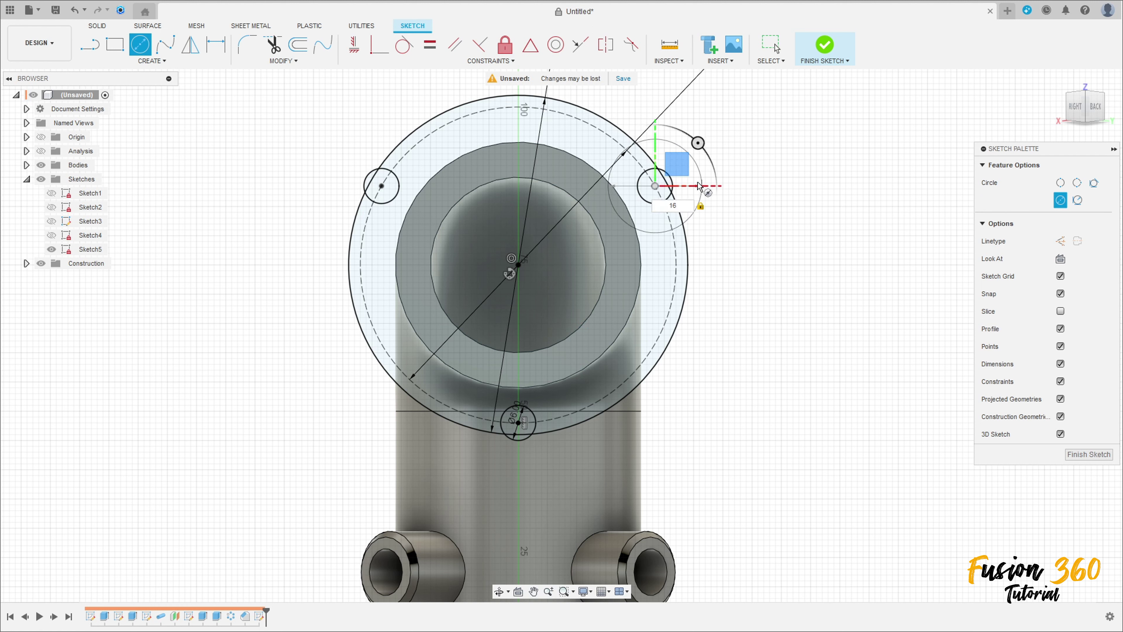
key("Return")
left_click(381, 186)
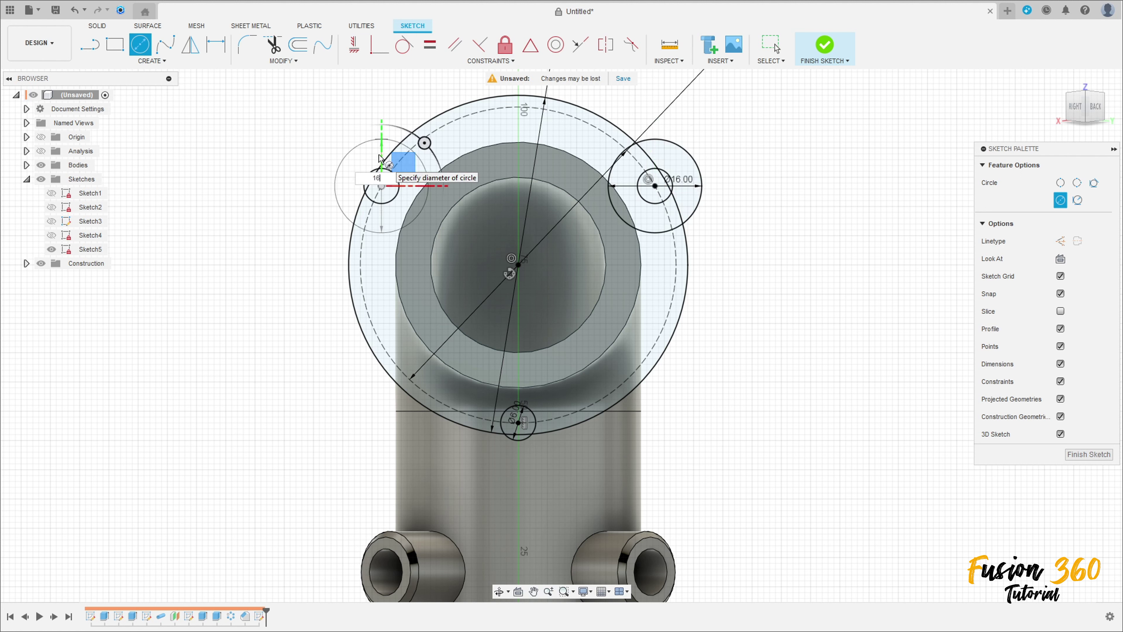
key("Return")
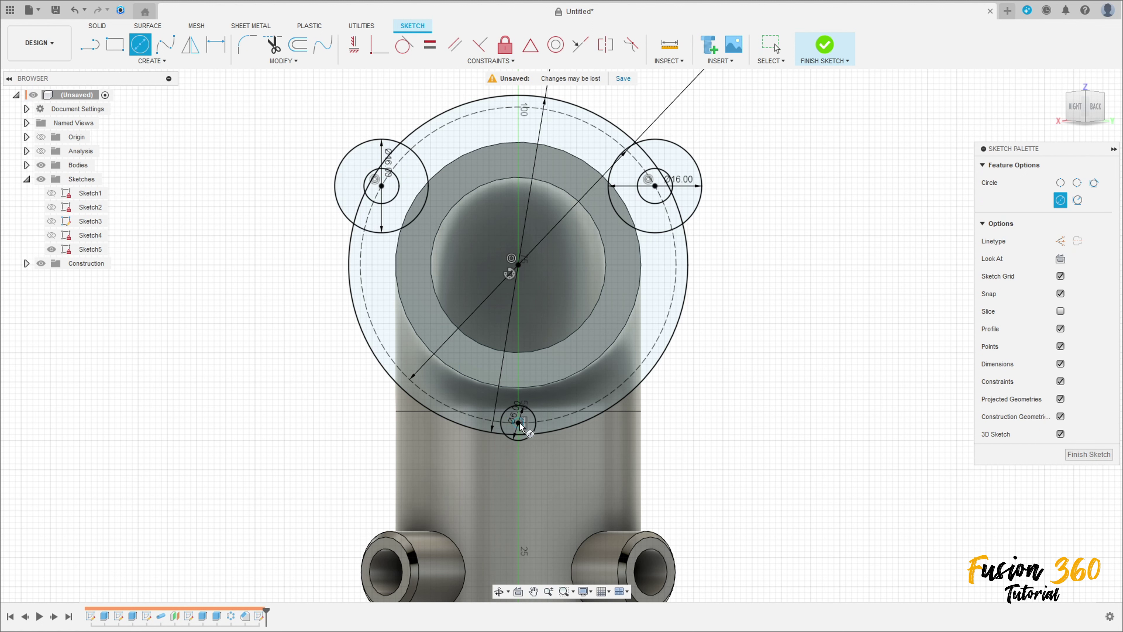
left_click(519, 424)
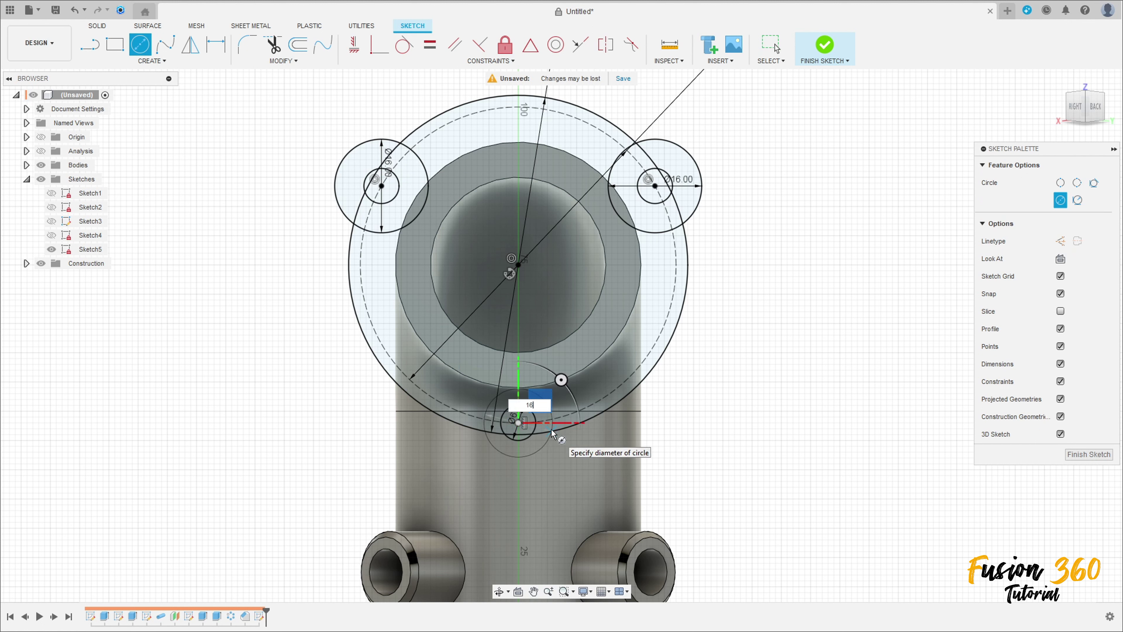
key("Return")
key("Escape")
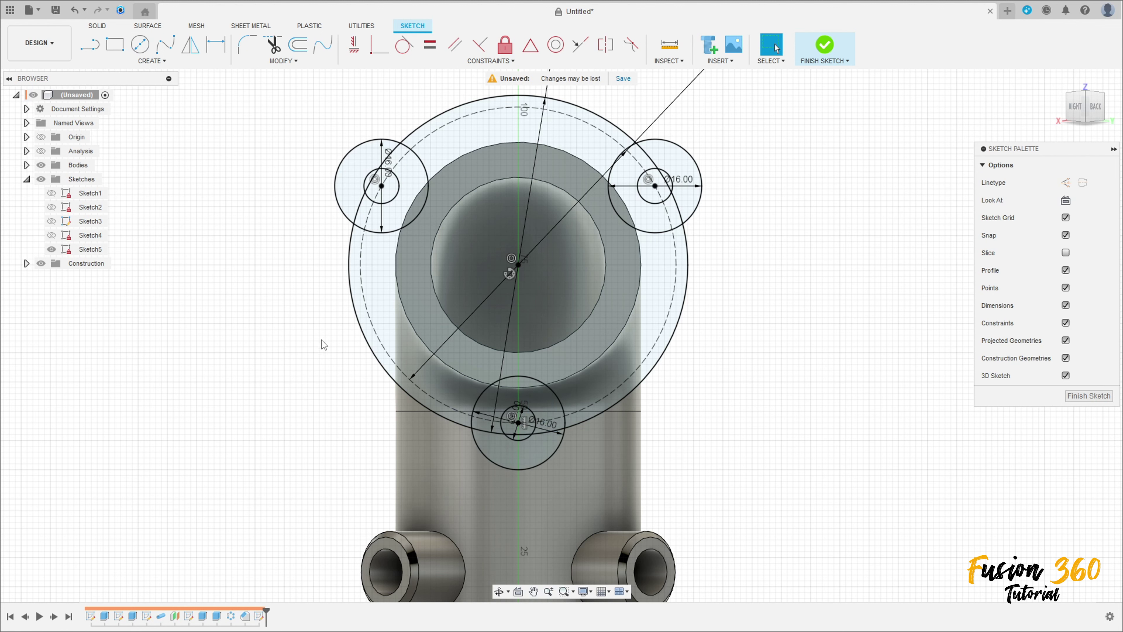
Draw six lines linking the three Ø16 mm lobe circles to the Ø58 mm outer circle
left_click(98, 50)
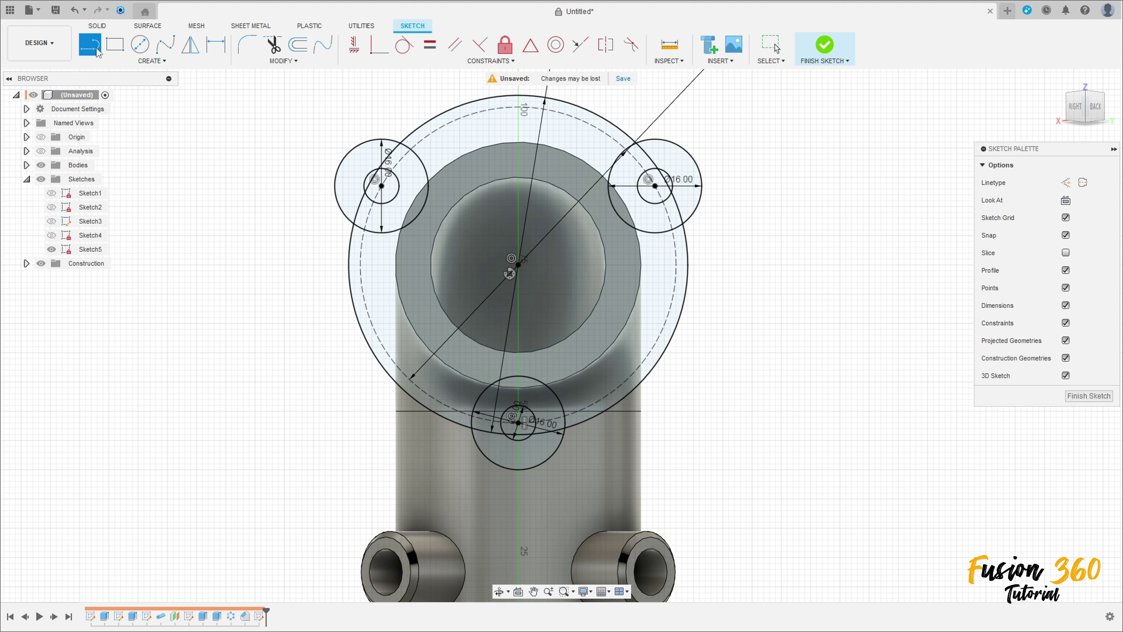
left_click(336, 194)
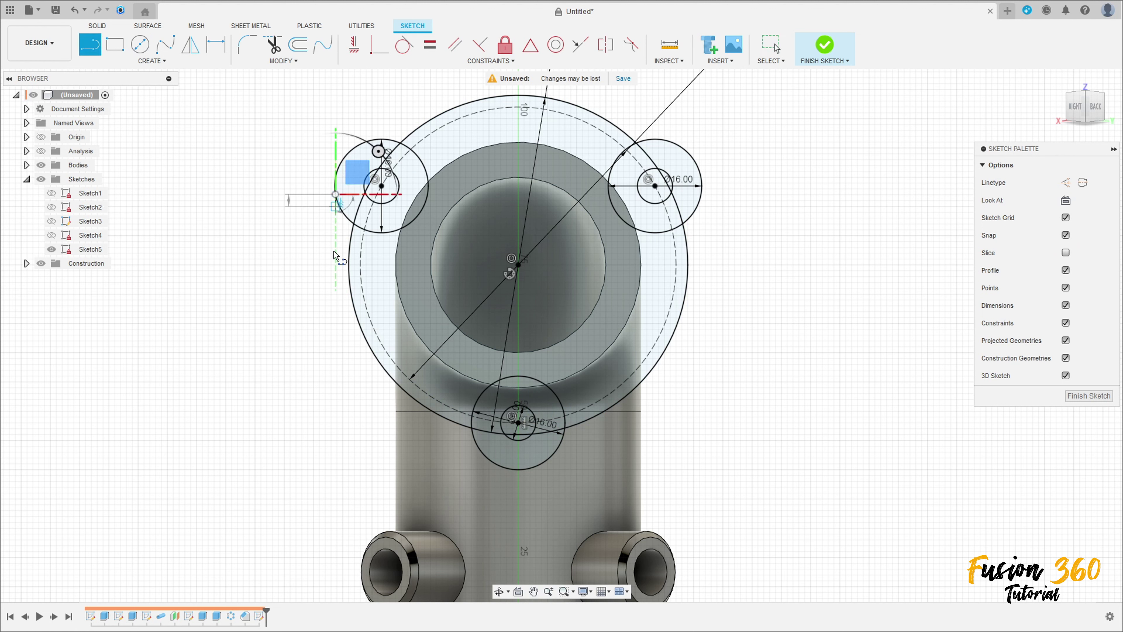
left_click(351, 292)
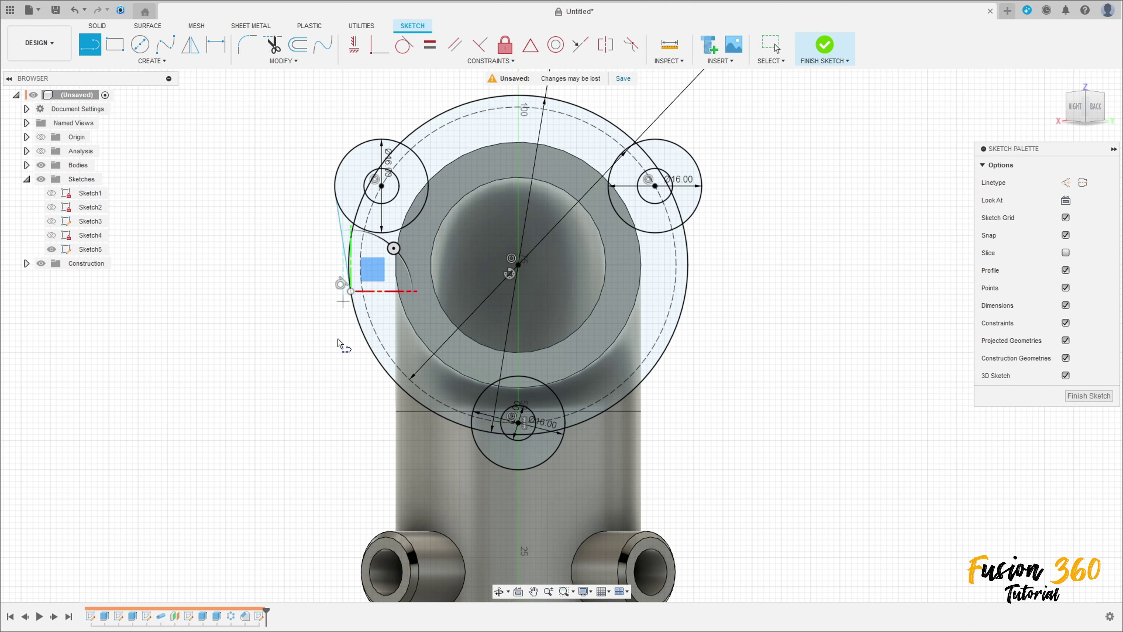
left_click(428, 410)
left_click(488, 458)
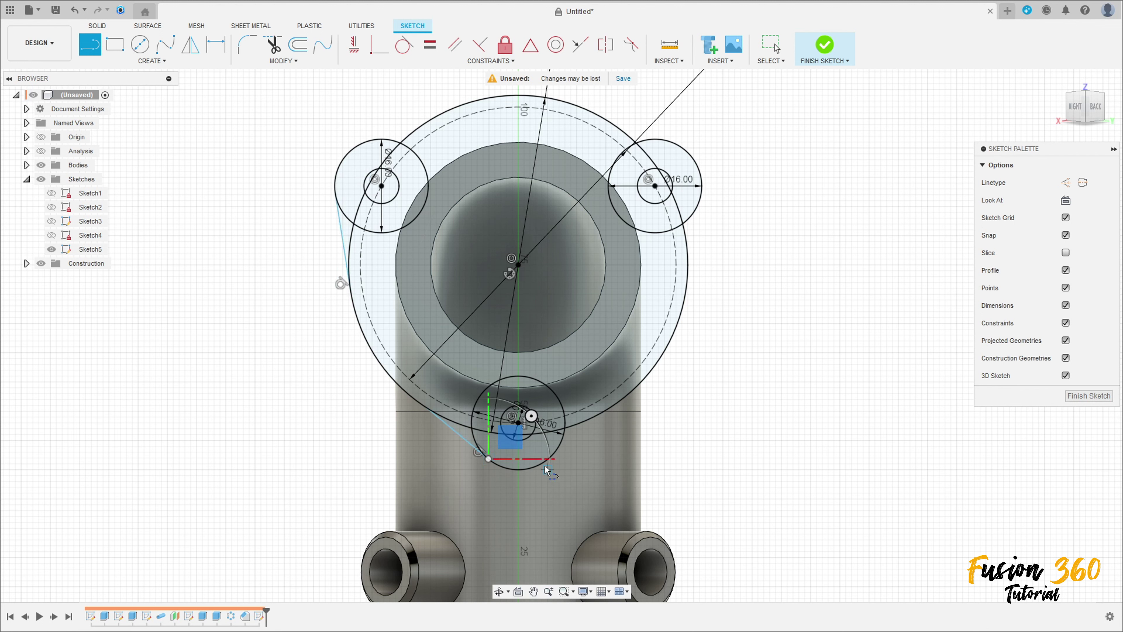
left_click(623, 397)
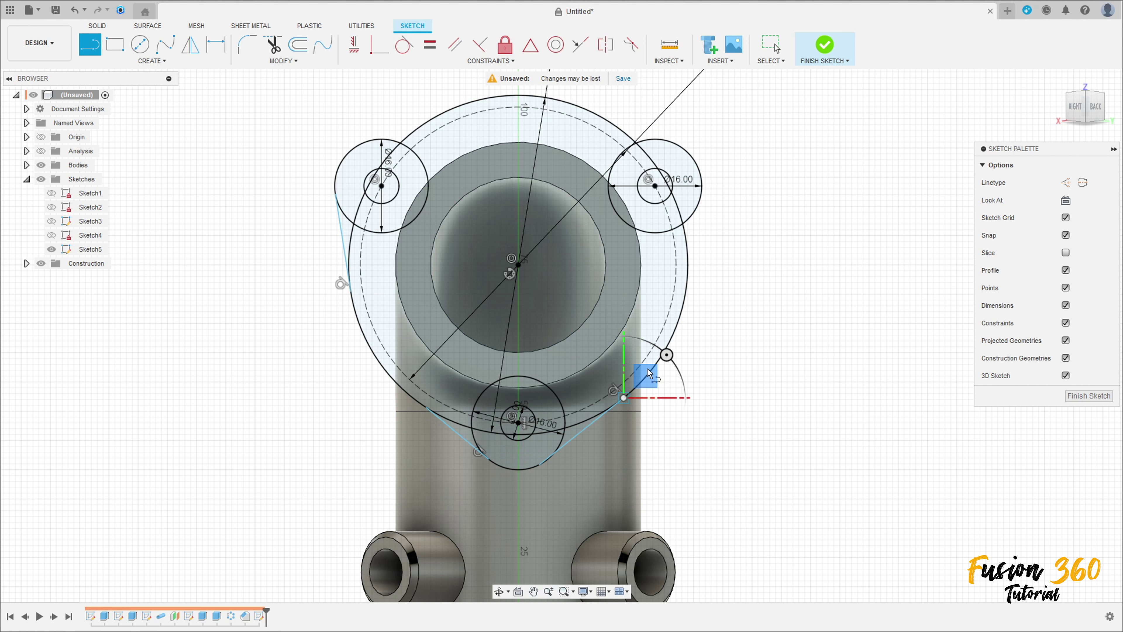
left_click(701, 193)
left_click(688, 262)
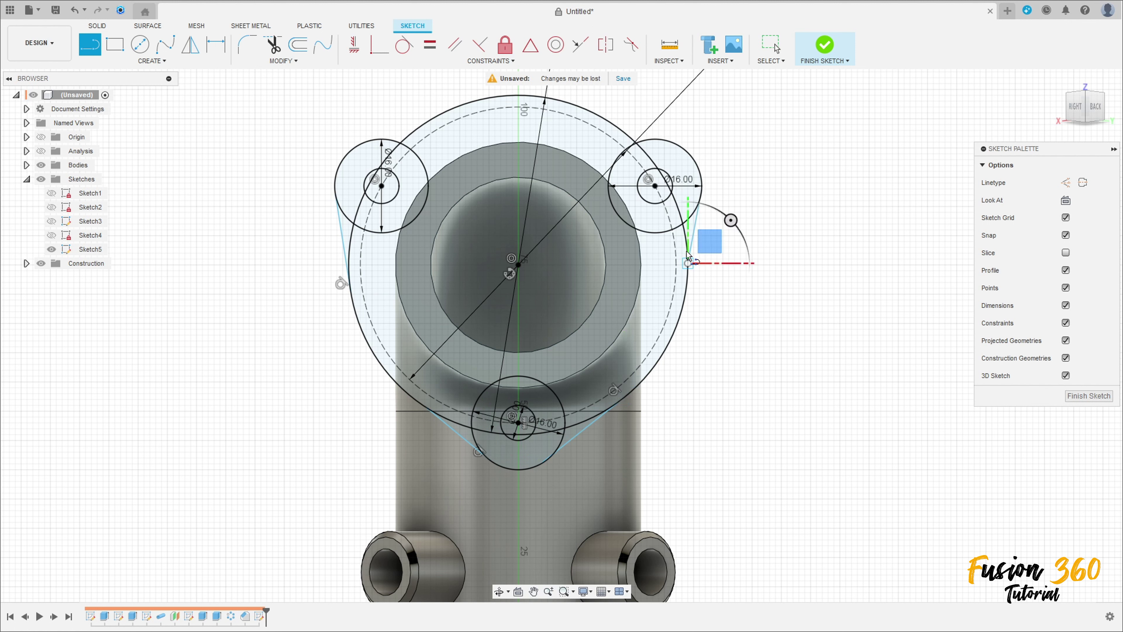
left_click(665, 142)
left_click(590, 111)
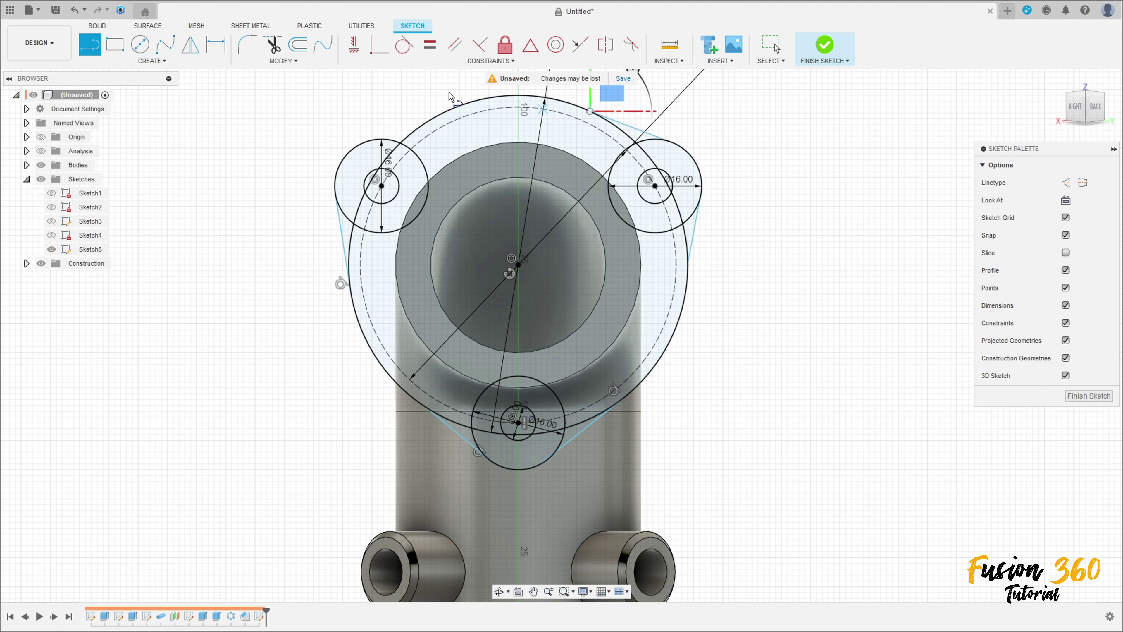
left_click(432, 118)
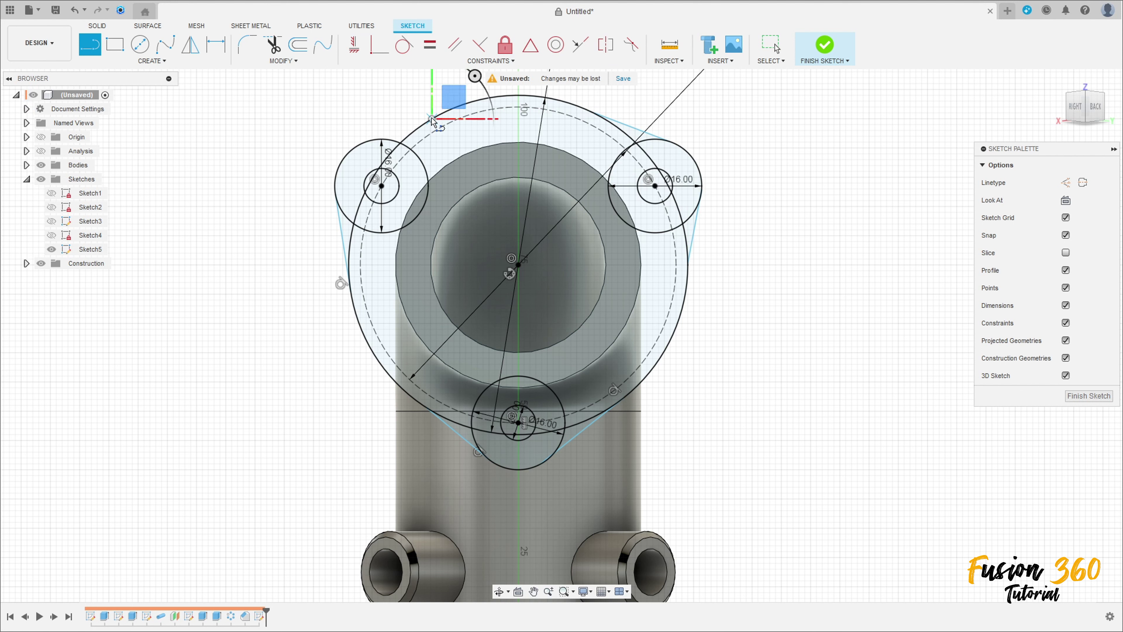
left_click(357, 149)
scroll(266, 236, "down", 1)
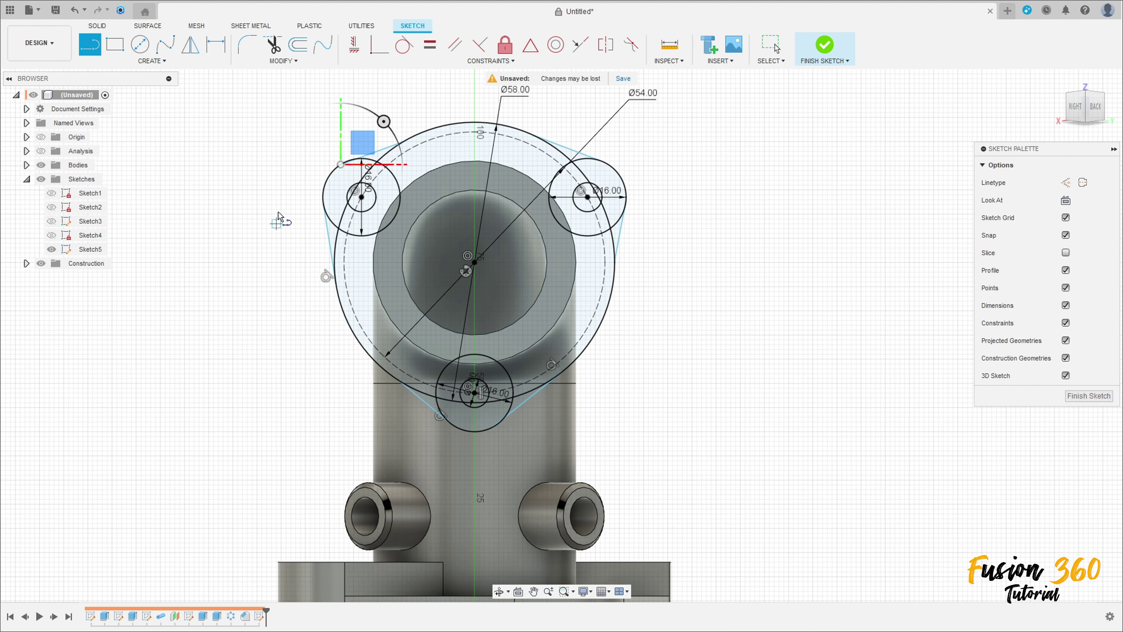
key("Escape")
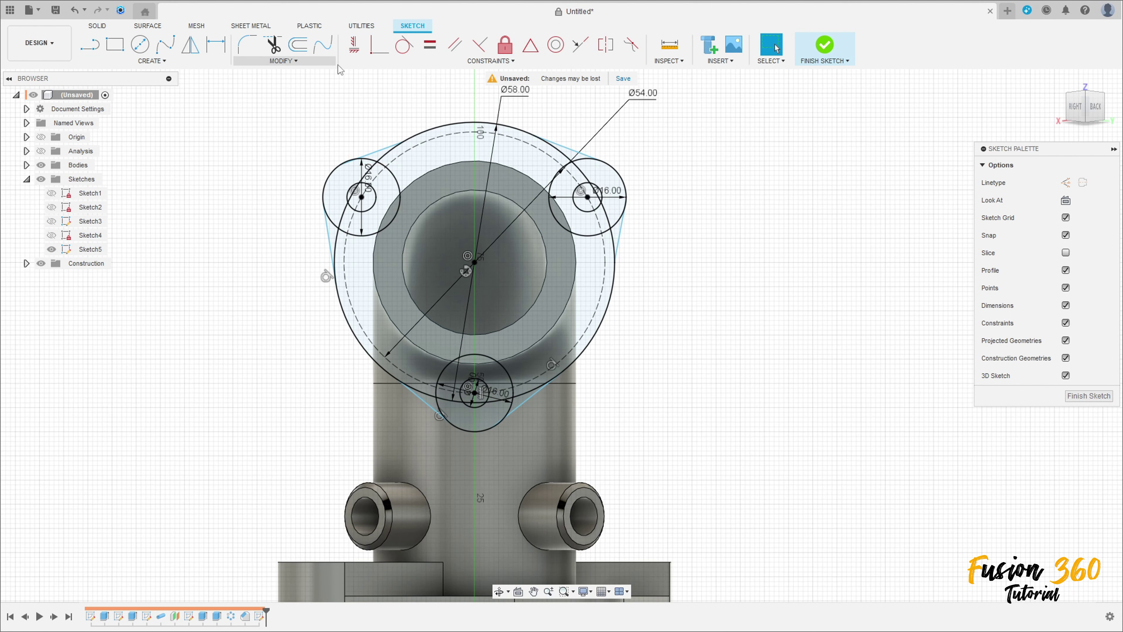
Make the upper-left, left and lower-left lines tangent to their lobe and outer circles
left_click(403, 44)
scroll(345, 162, "up", 4)
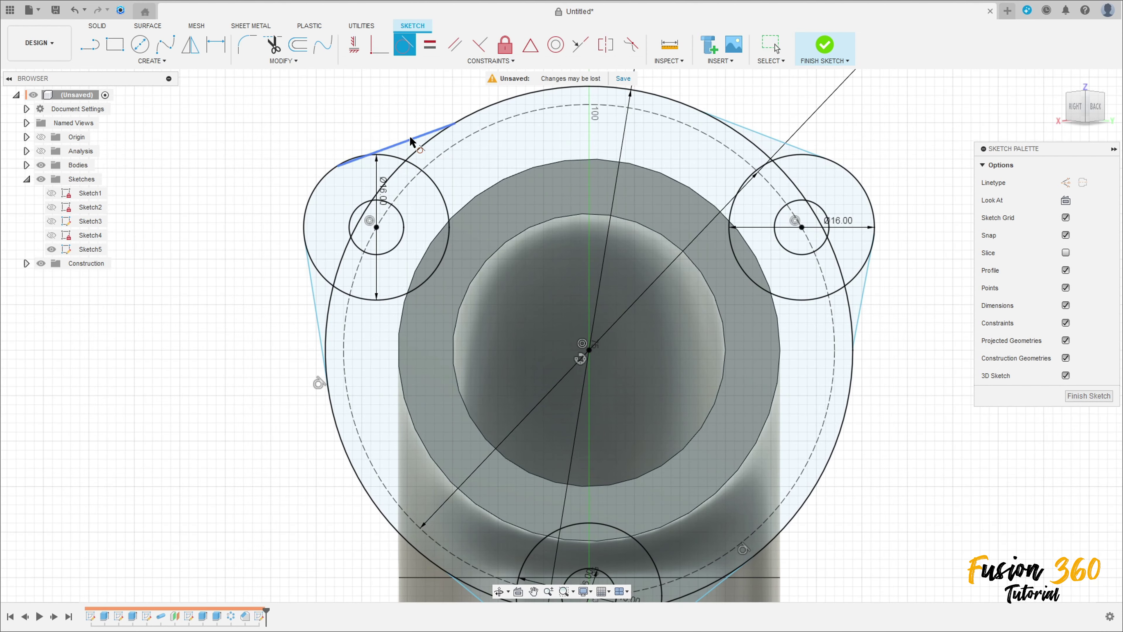
left_click(410, 140)
left_click(325, 176)
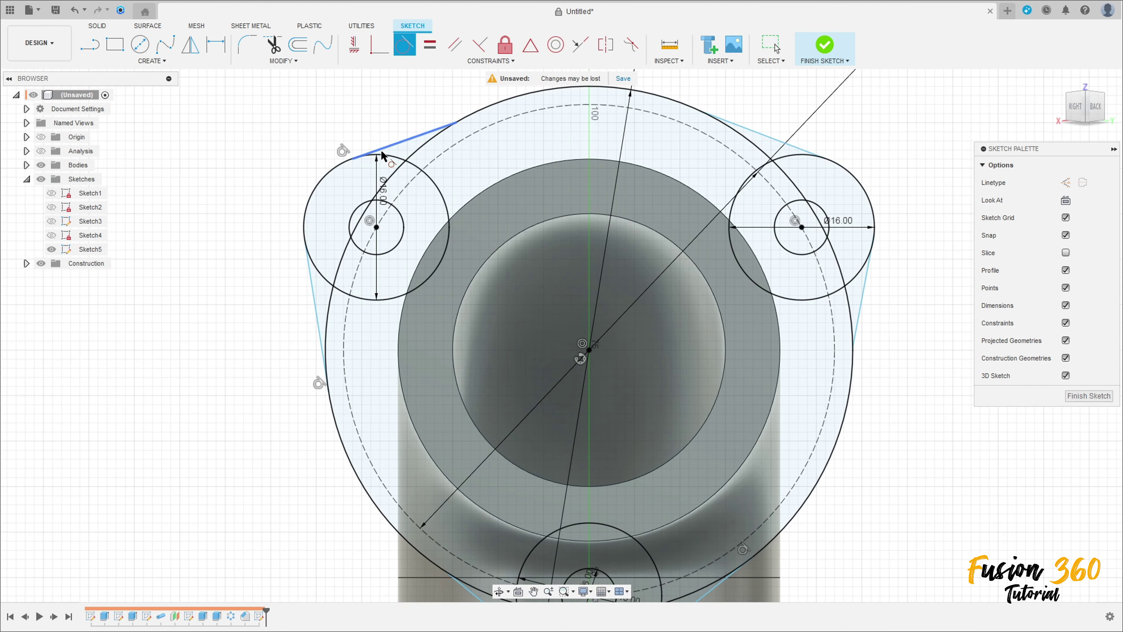
left_click(448, 121)
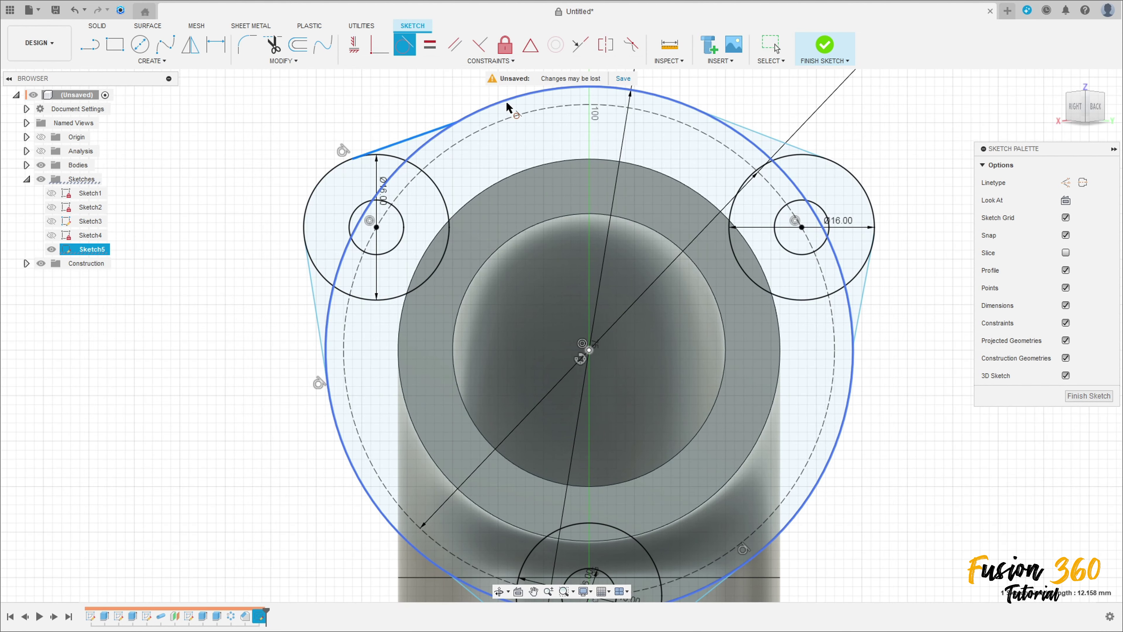
left_click(311, 292)
left_click(304, 221)
mouse_move(407, 469)
middle_mouse_down()
mouse_move(338, 358)
mouse_move(301, 242)
middle_mouse_up()
left_click(387, 384)
left_click(321, 336)
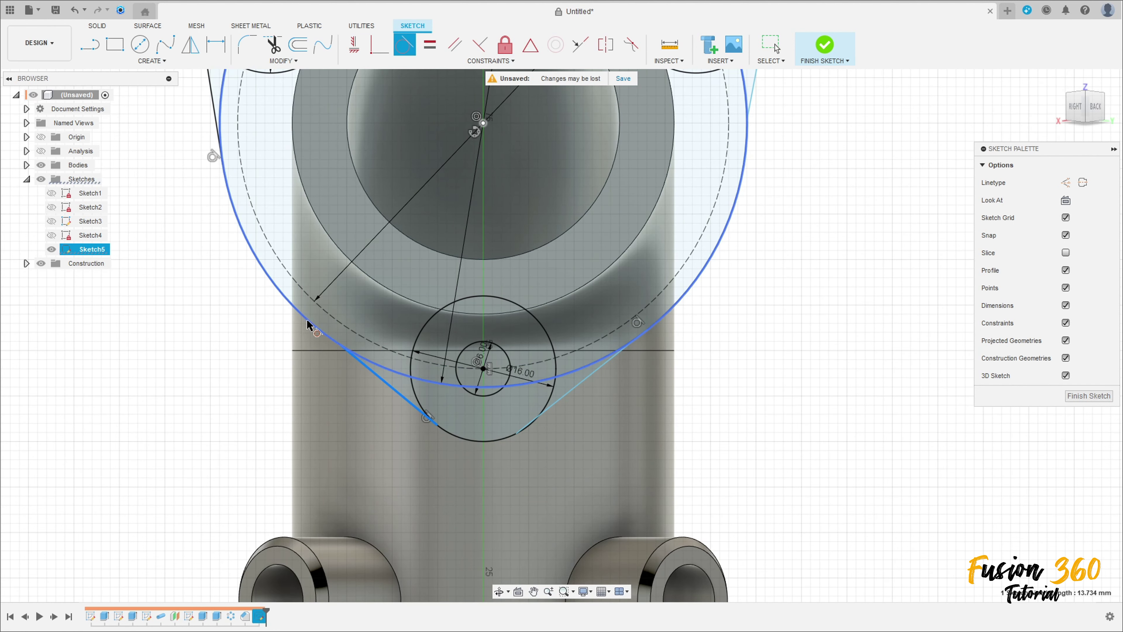
Make the lower-right, right and upper-right lines tangent to their lobe and outer circles
left_click(576, 387)
left_click(496, 439)
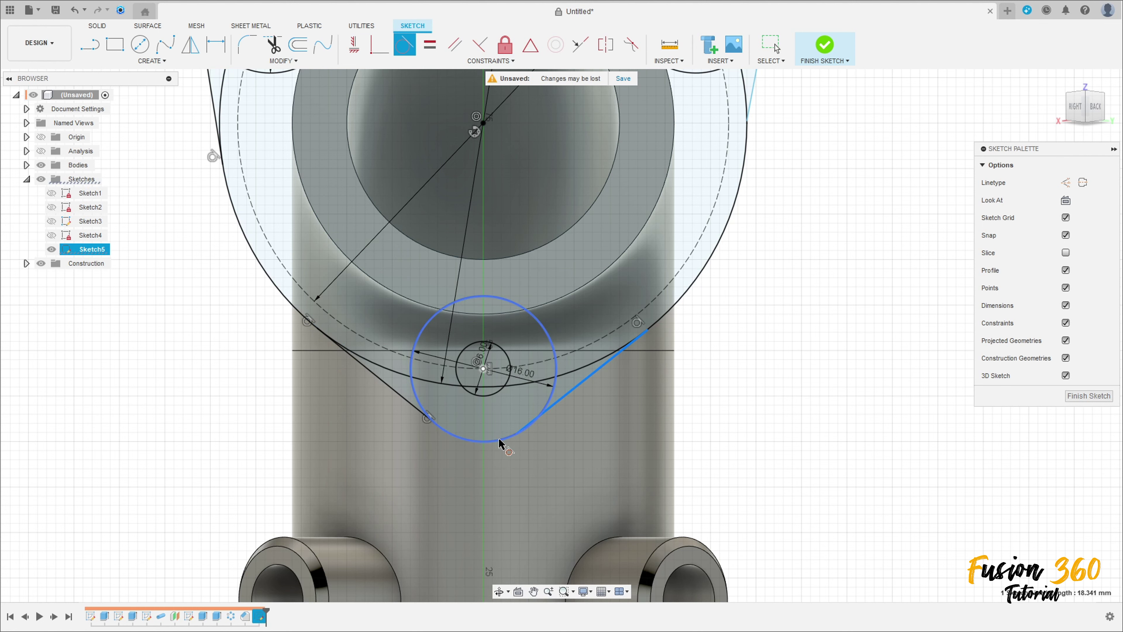
key("Escape")
middle_click_drag(696, 227, 702, 435)
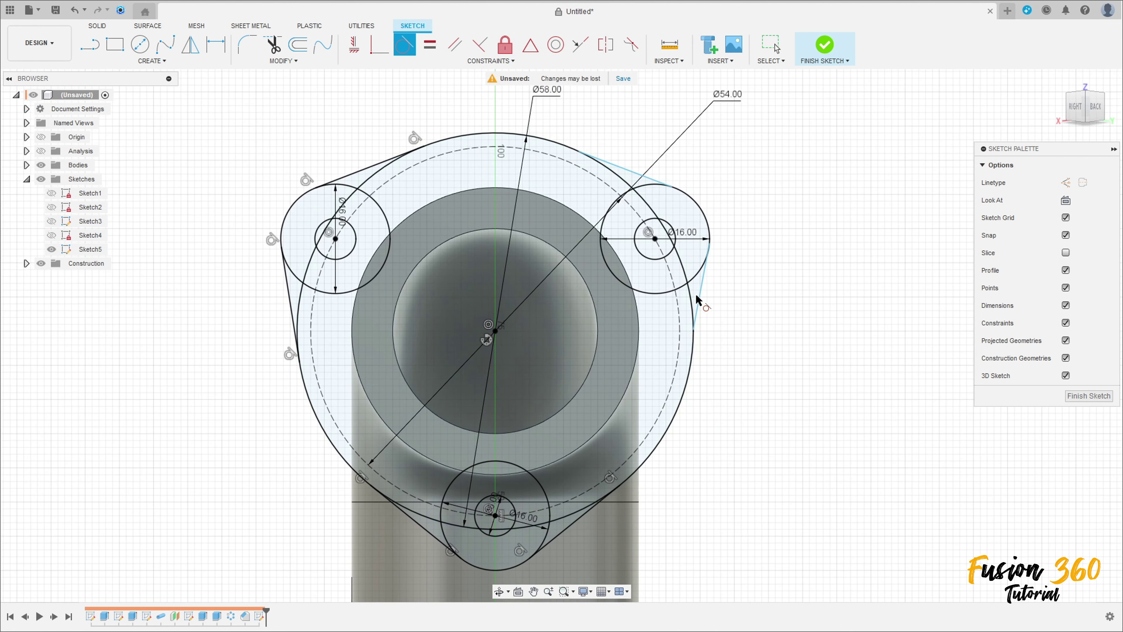
left_click(695, 336)
left_click(659, 221)
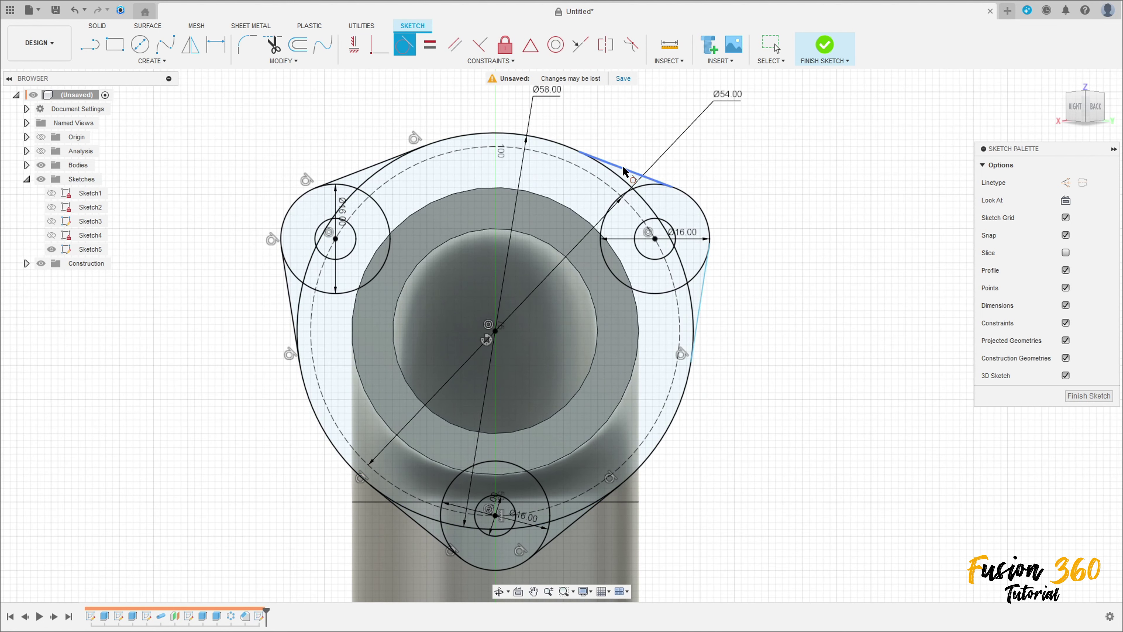
left_click(564, 150)
left_click(559, 144)
left_click(651, 176)
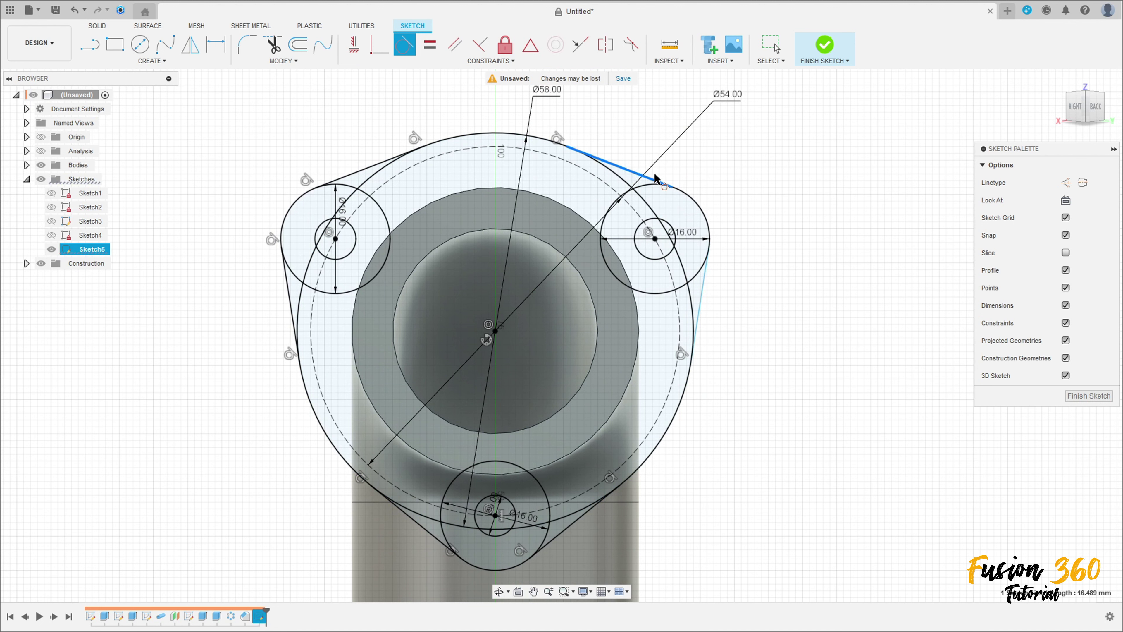
left_click(686, 198)
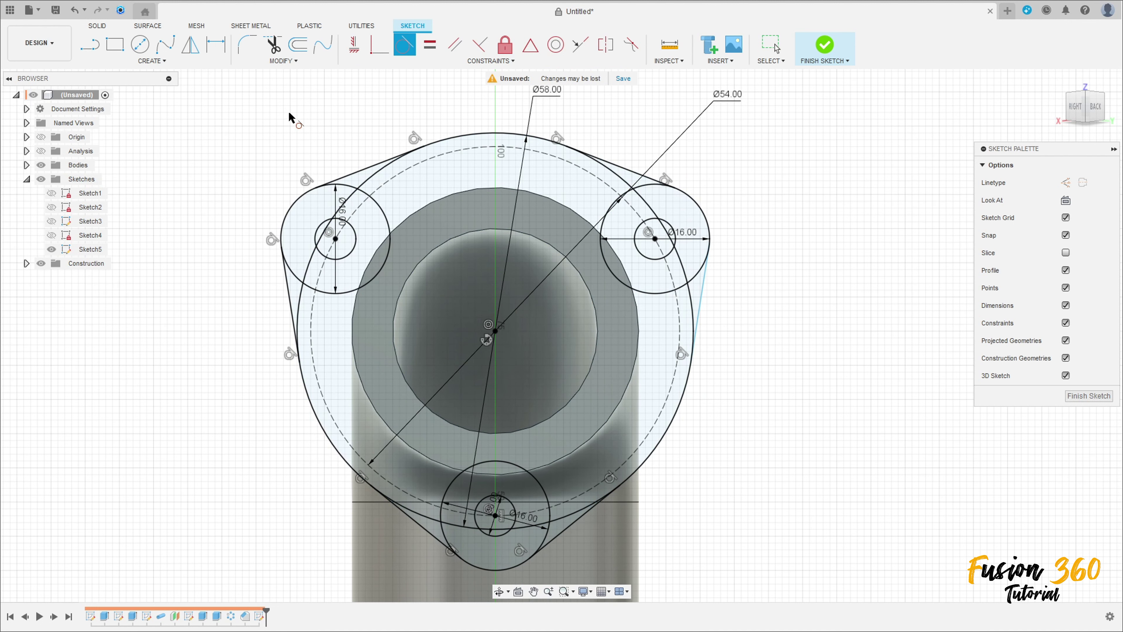
Trim the excess arcs around the right lobe circle
left_click(273, 45)
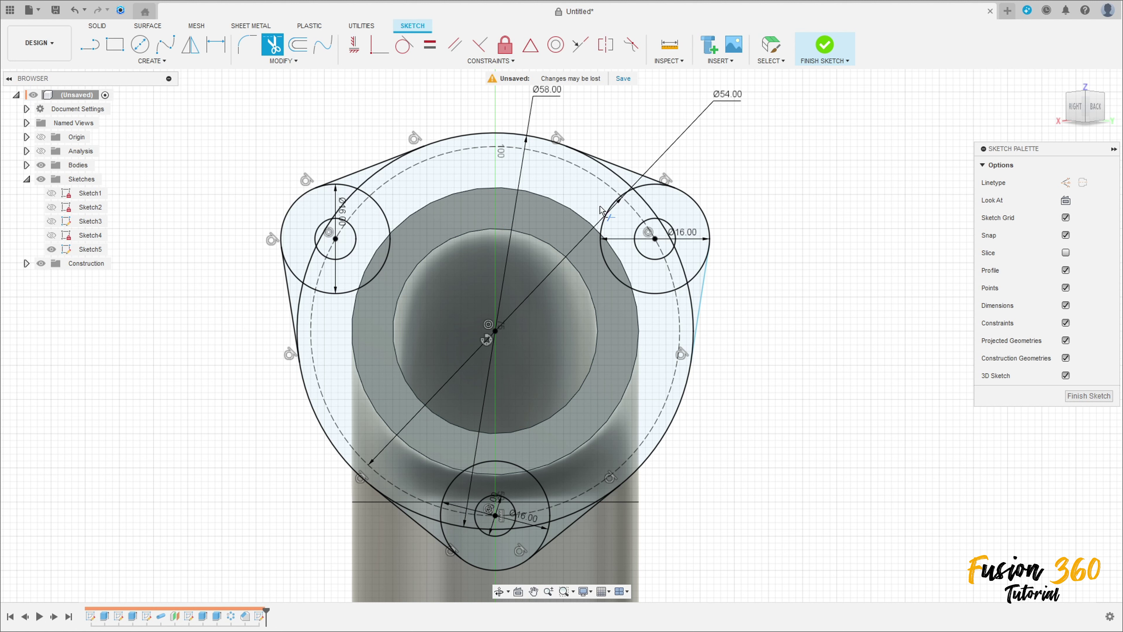
left_click(607, 215)
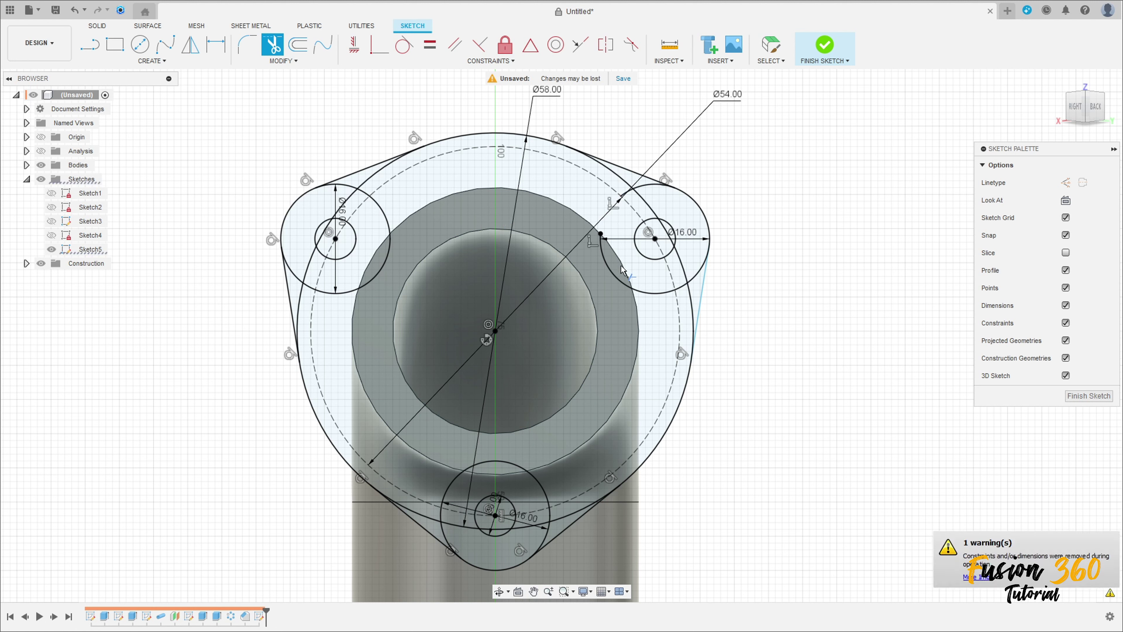
left_click(658, 295)
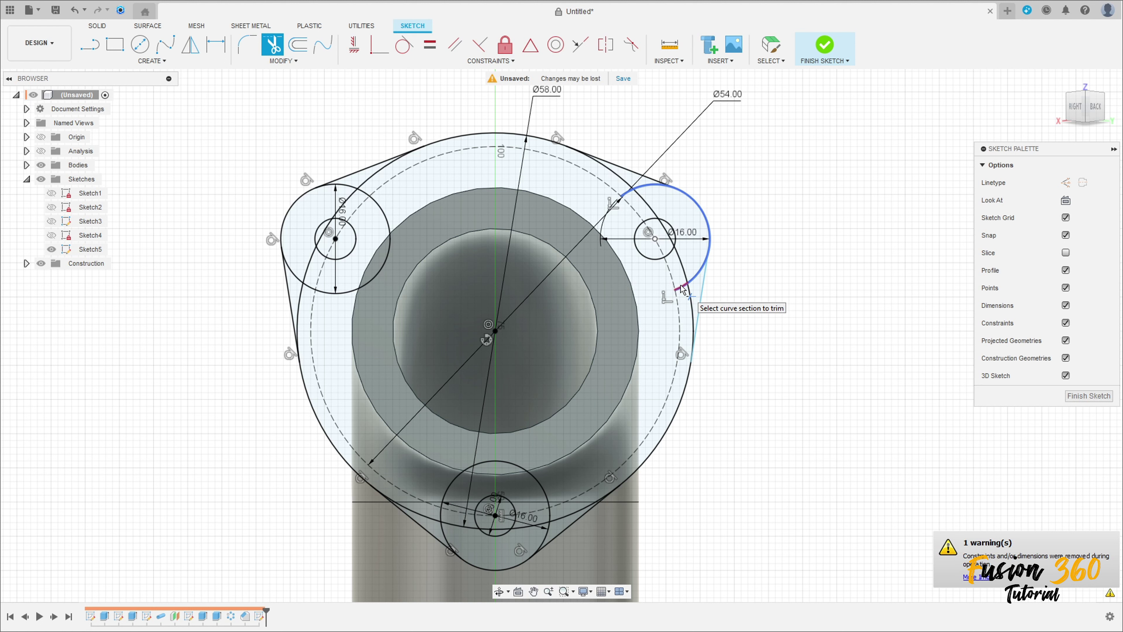
left_click(681, 288)
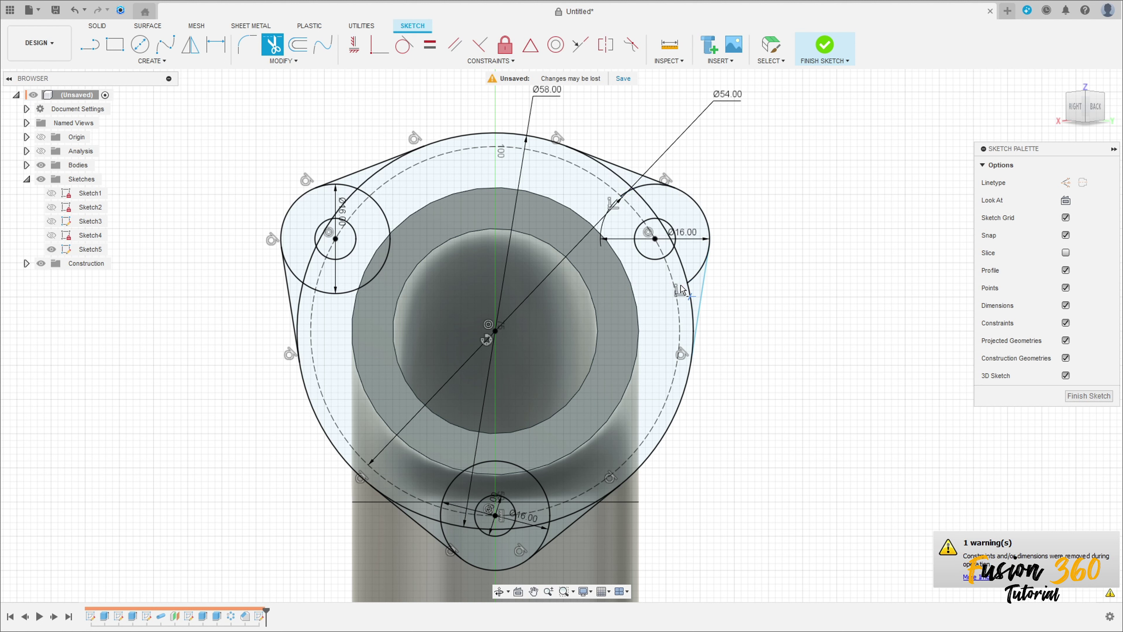
left_click(695, 281)
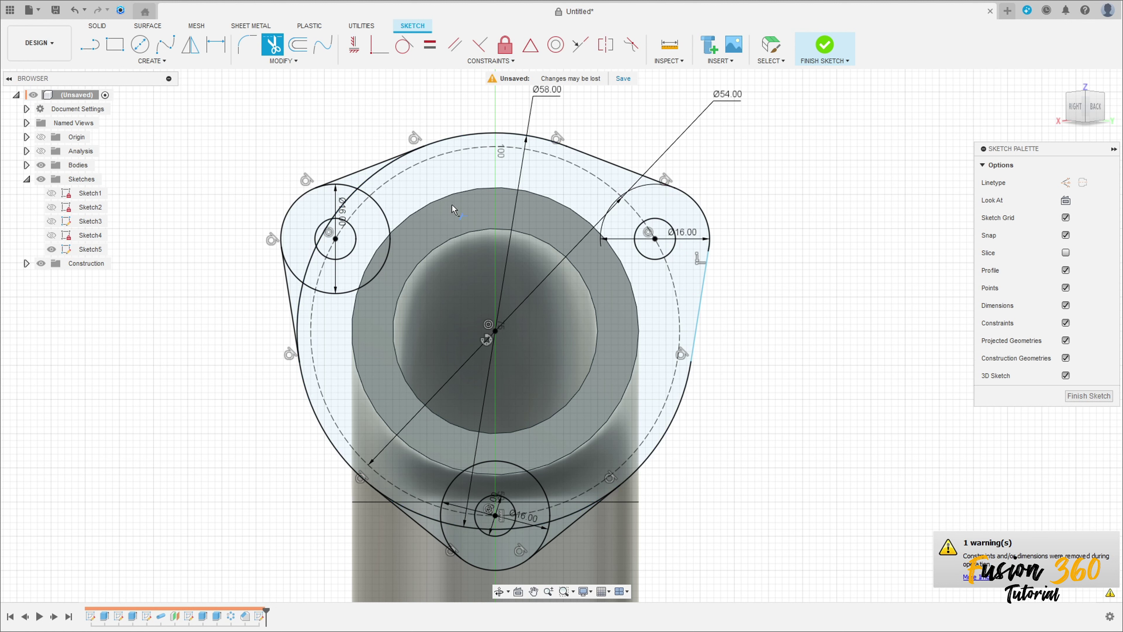
Trim the large circle's upper-left arc and the surplus arcs around the left lobe
left_click(383, 172)
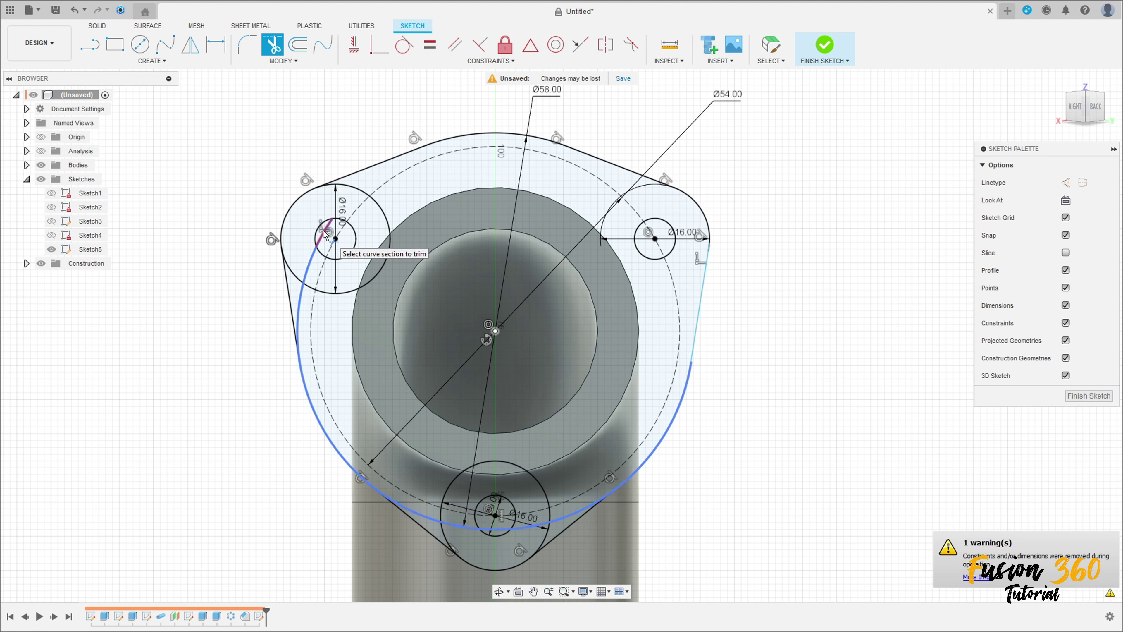
left_click(309, 262)
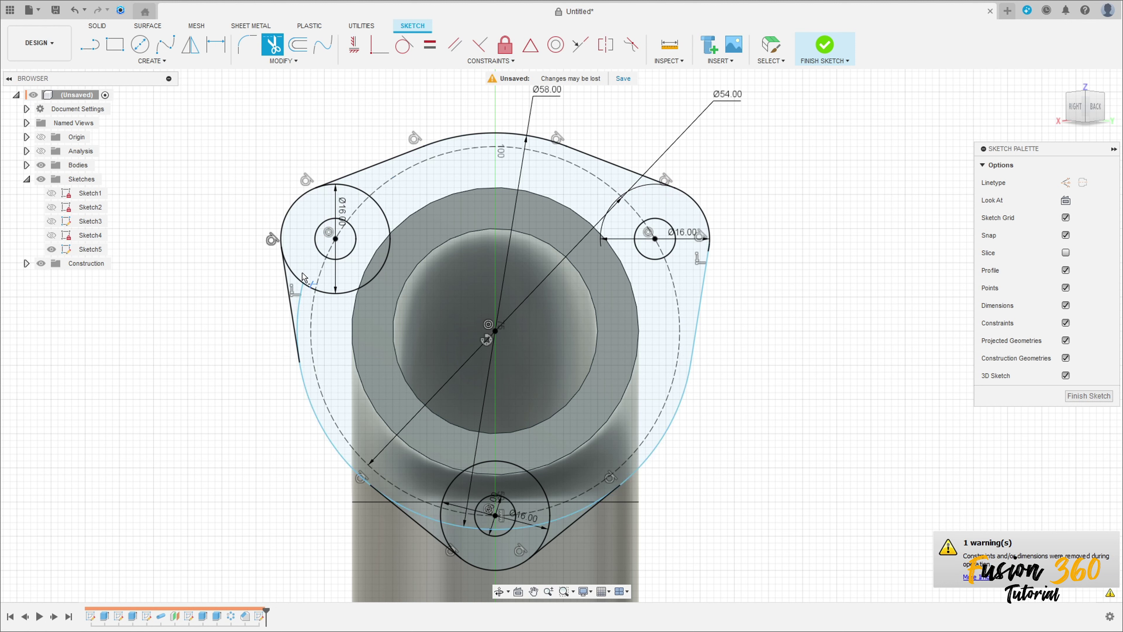
left_click(302, 298)
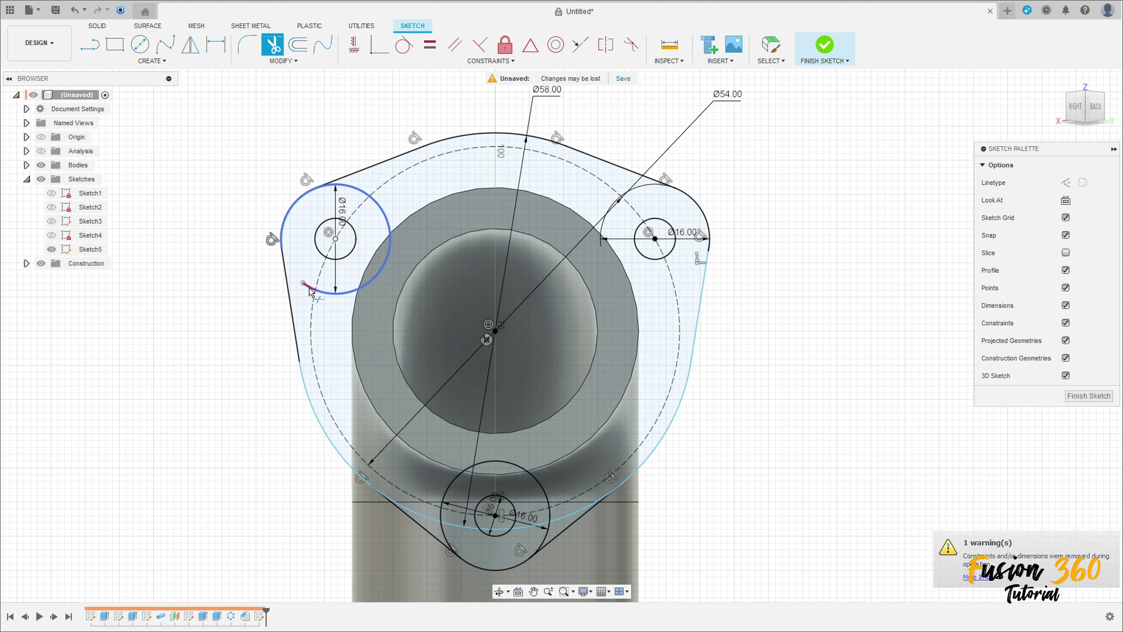
left_click(348, 293)
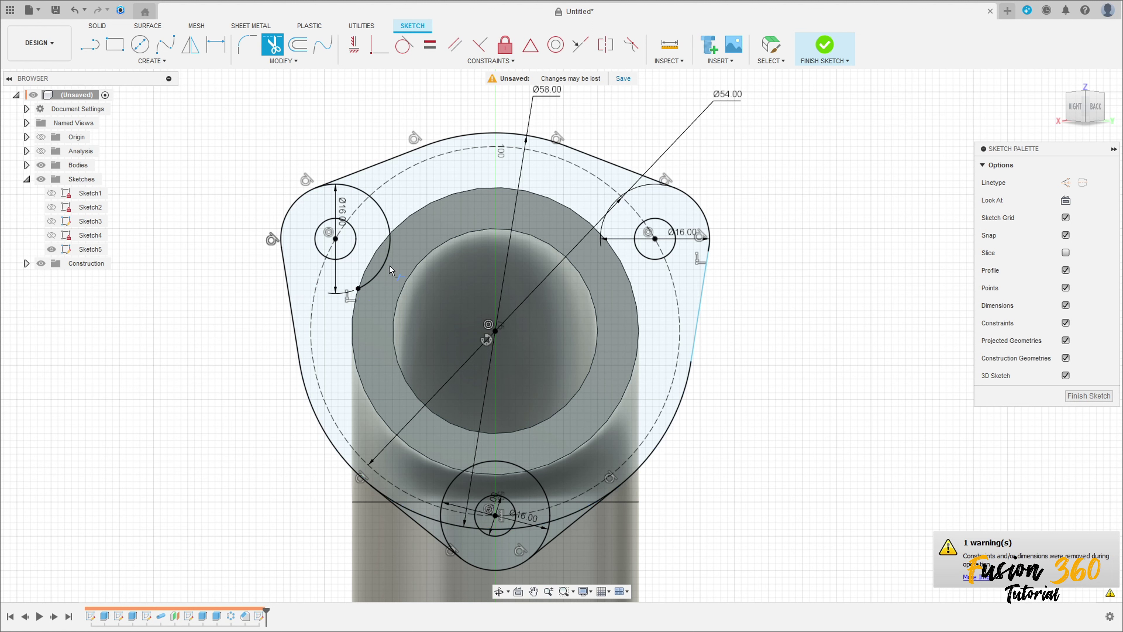
left_click(387, 257)
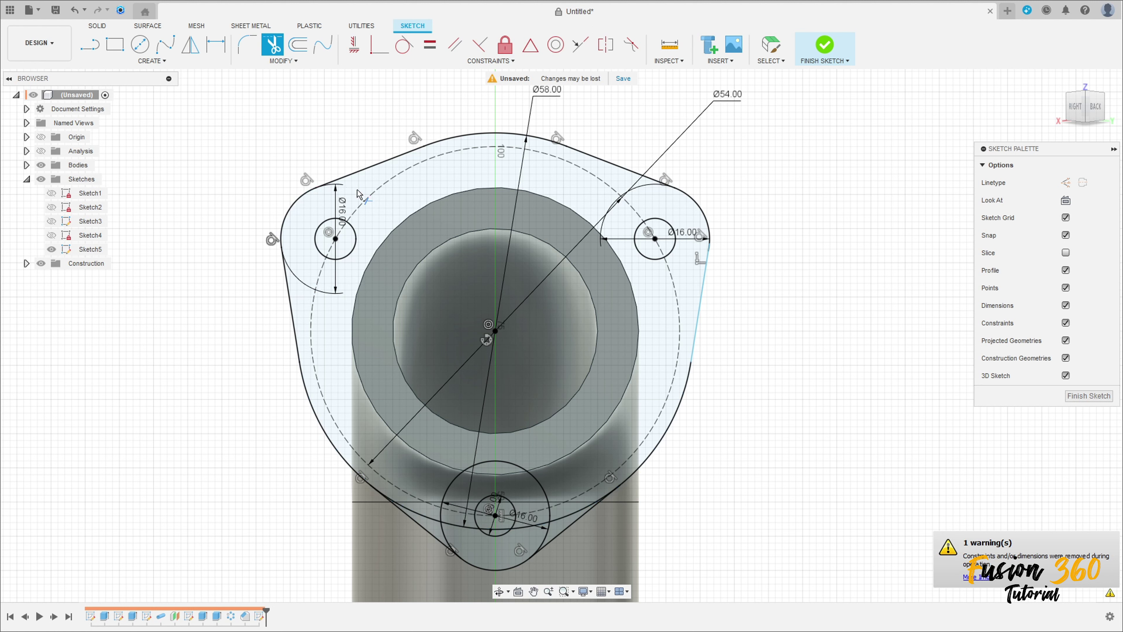
Trim the leftover arcs around the bottom lobe circle
scroll(410, 398, "up", 5)
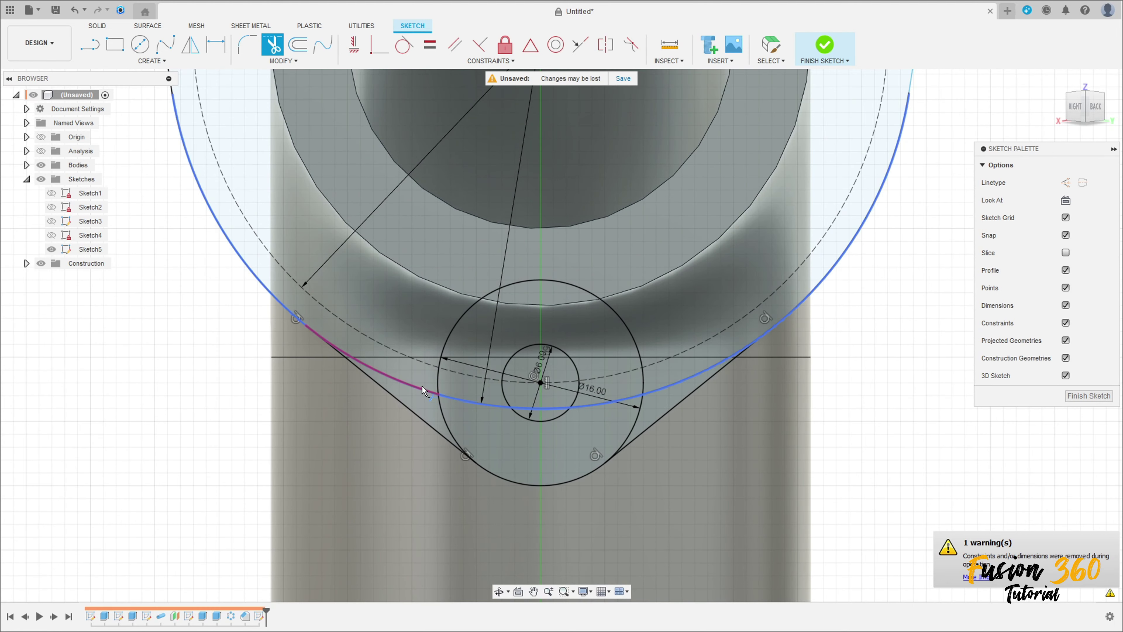
left_click(453, 394)
left_click(437, 381)
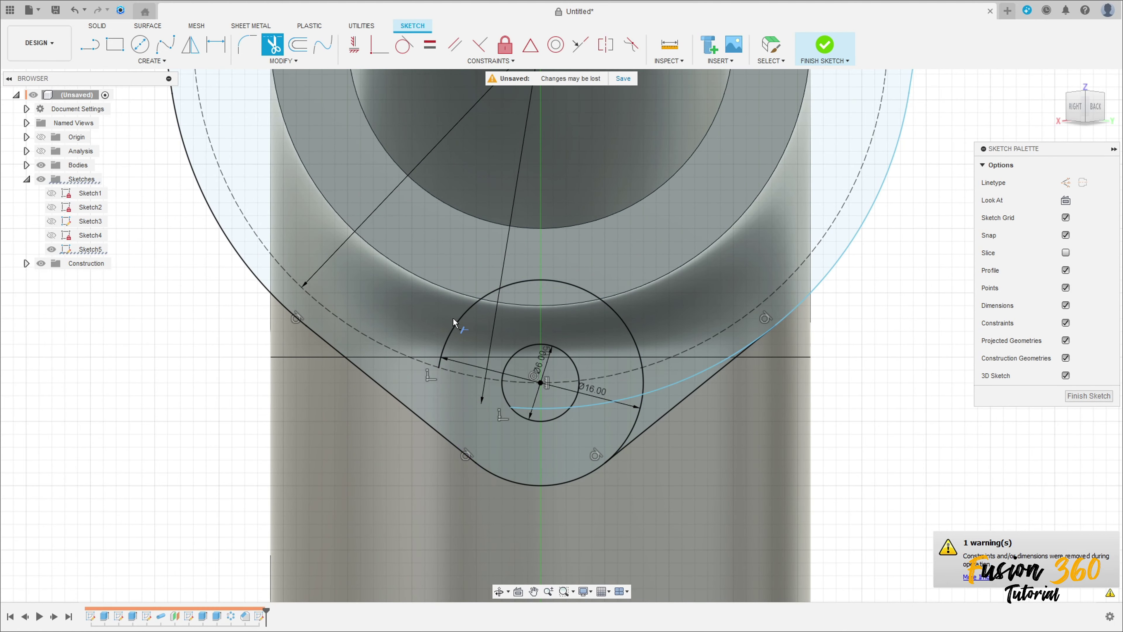
left_click(455, 327)
left_click(526, 280)
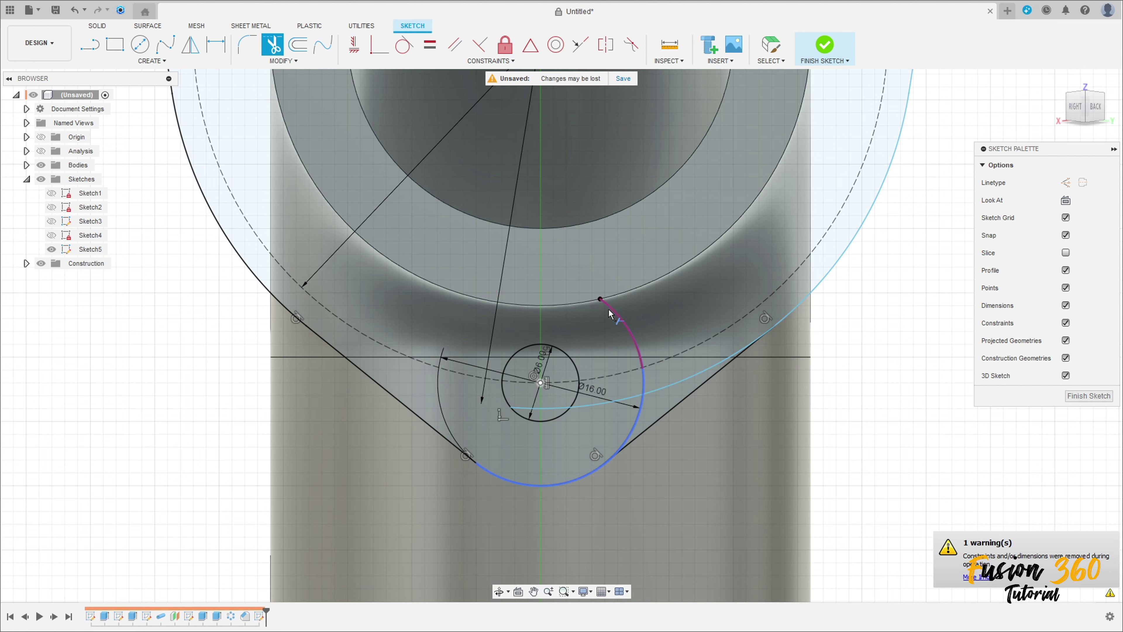
left_click(642, 390)
scroll(492, 452, "down", 5)
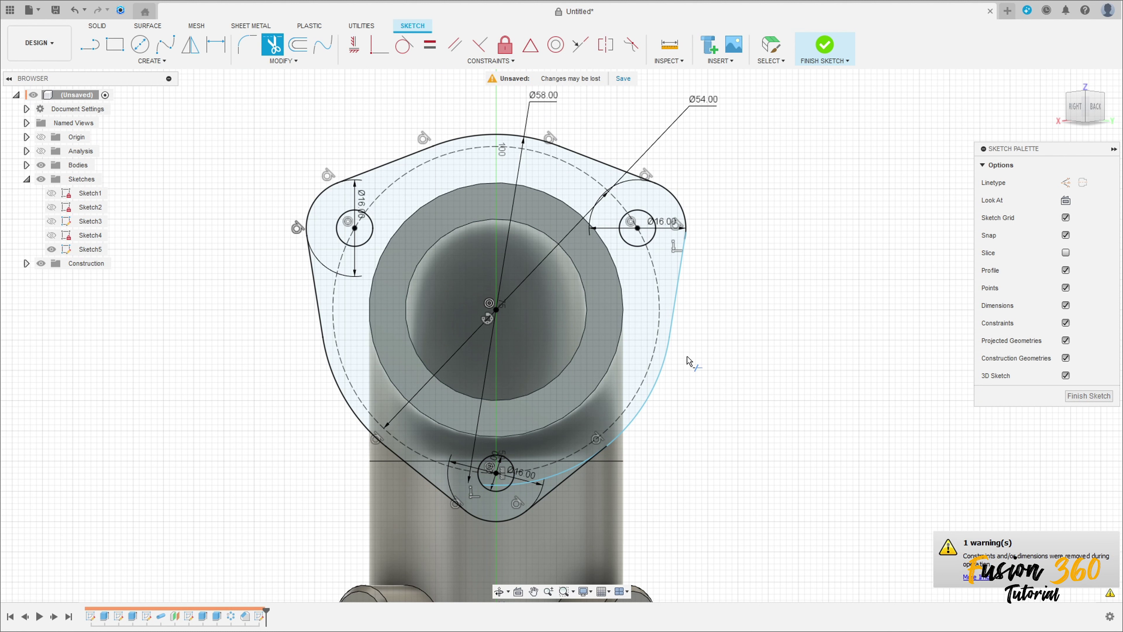
Trim the stray right-side curve and the chord across the bottom lobe
key("d")
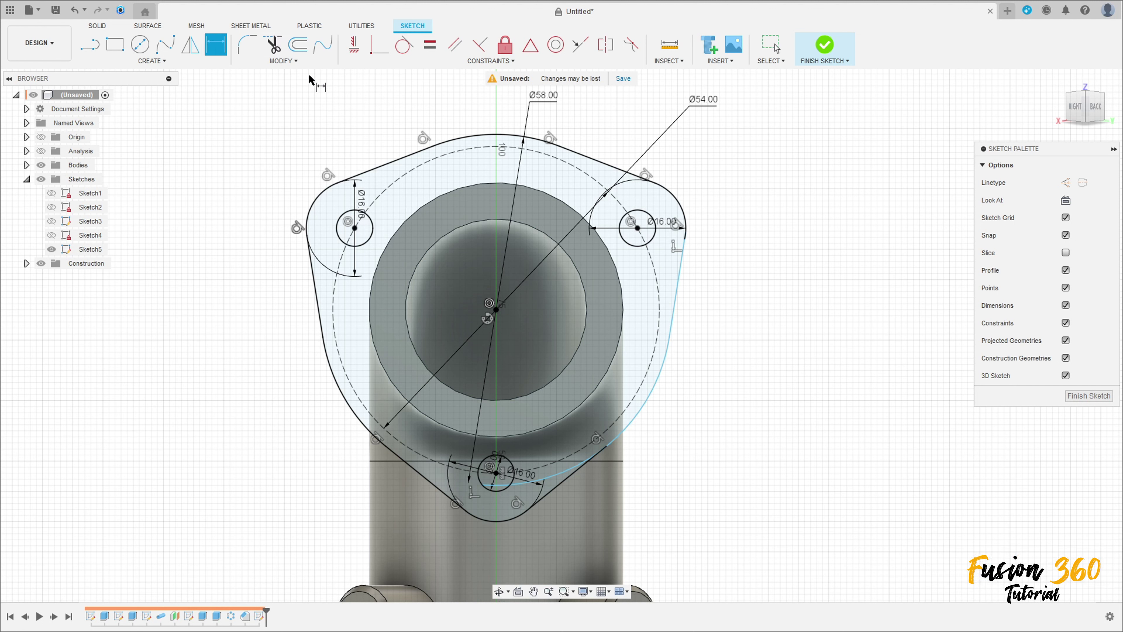
left_click(273, 46)
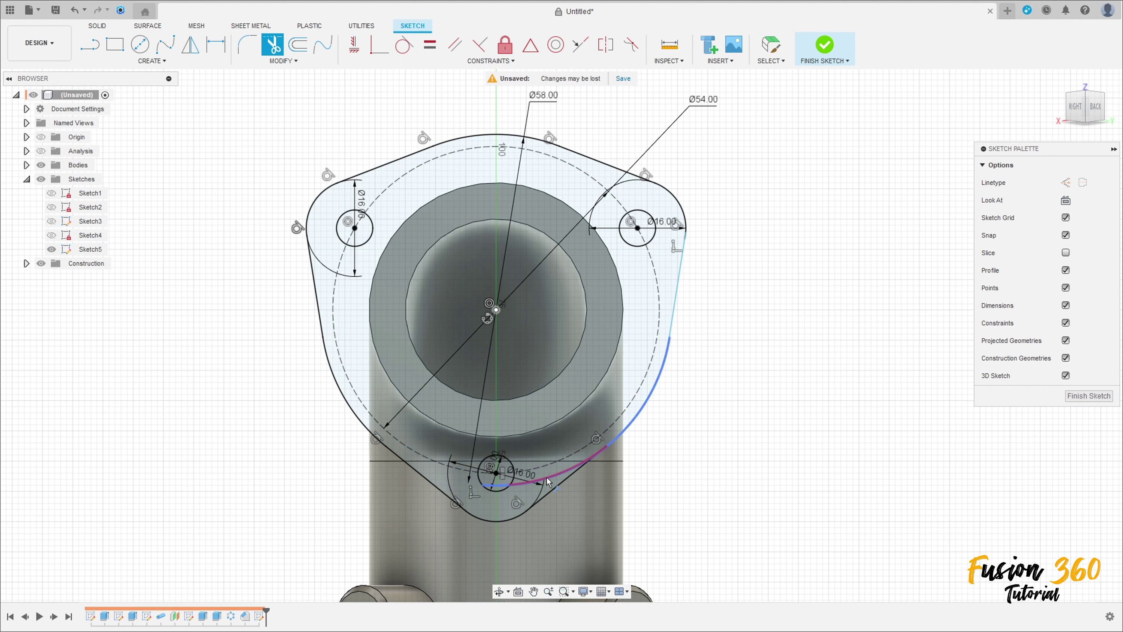
left_click(516, 484)
left_click(503, 486)
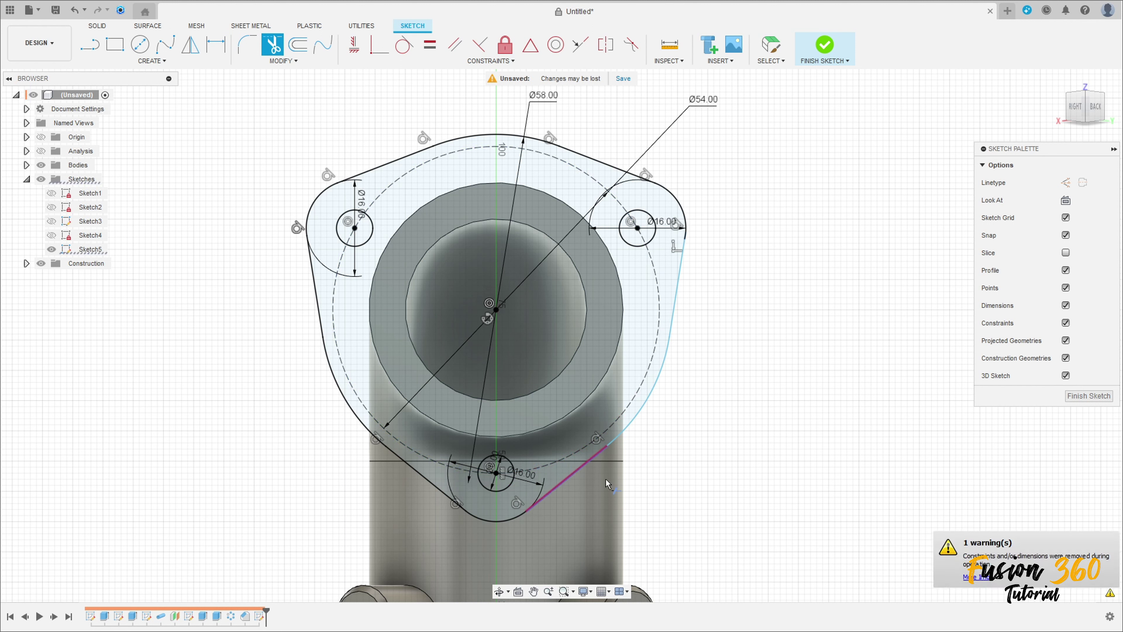
Dimension the right-hand flange arc with a 29 mm radius
left_click(216, 44)
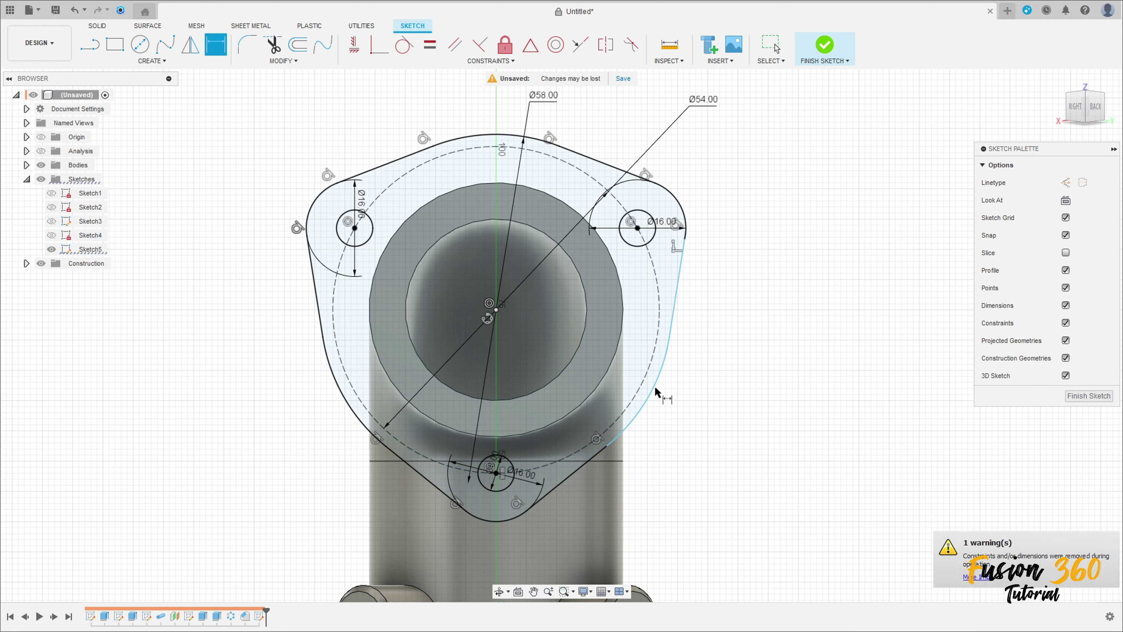
left_click(660, 395)
left_click(713, 444)
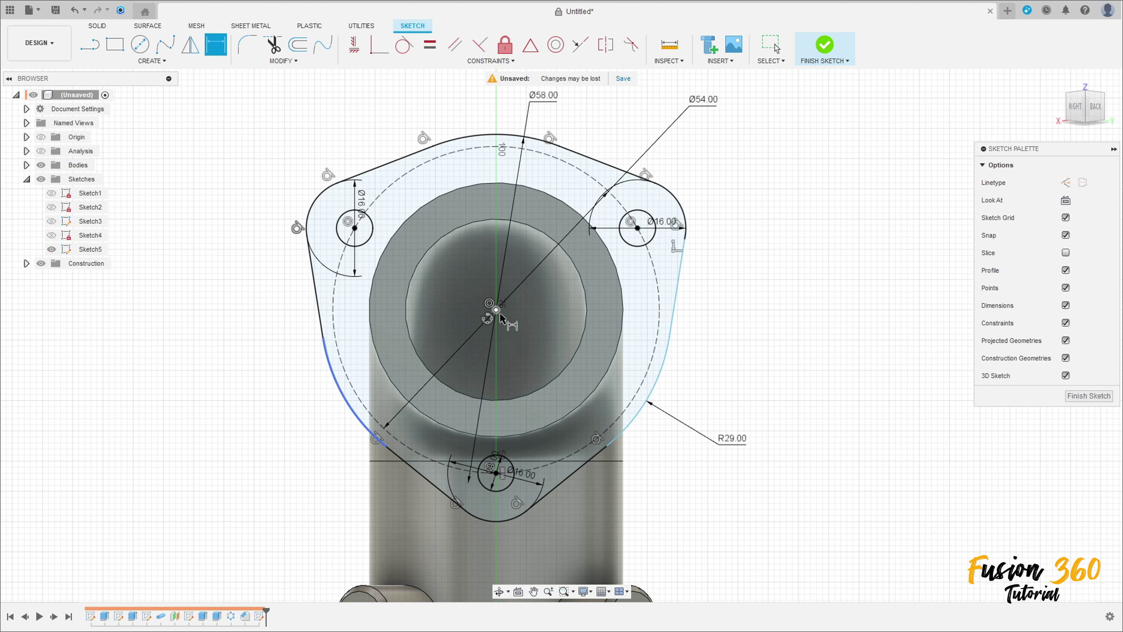
key("Escape")
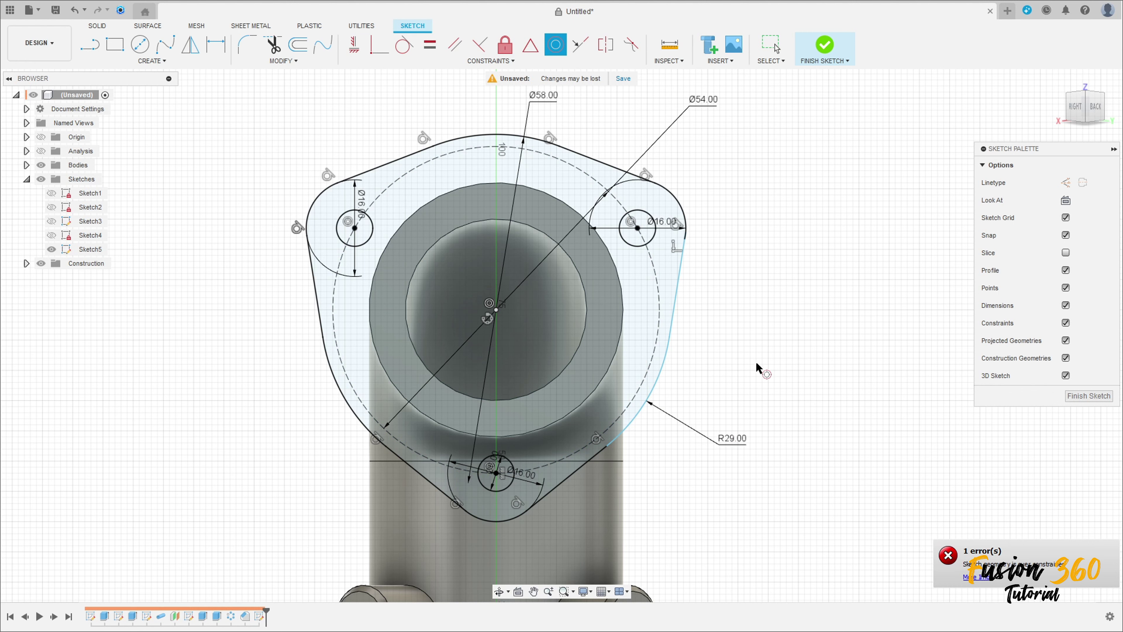
Make the right-hand line tangent to its adjoining R29 arc
key("Escape")
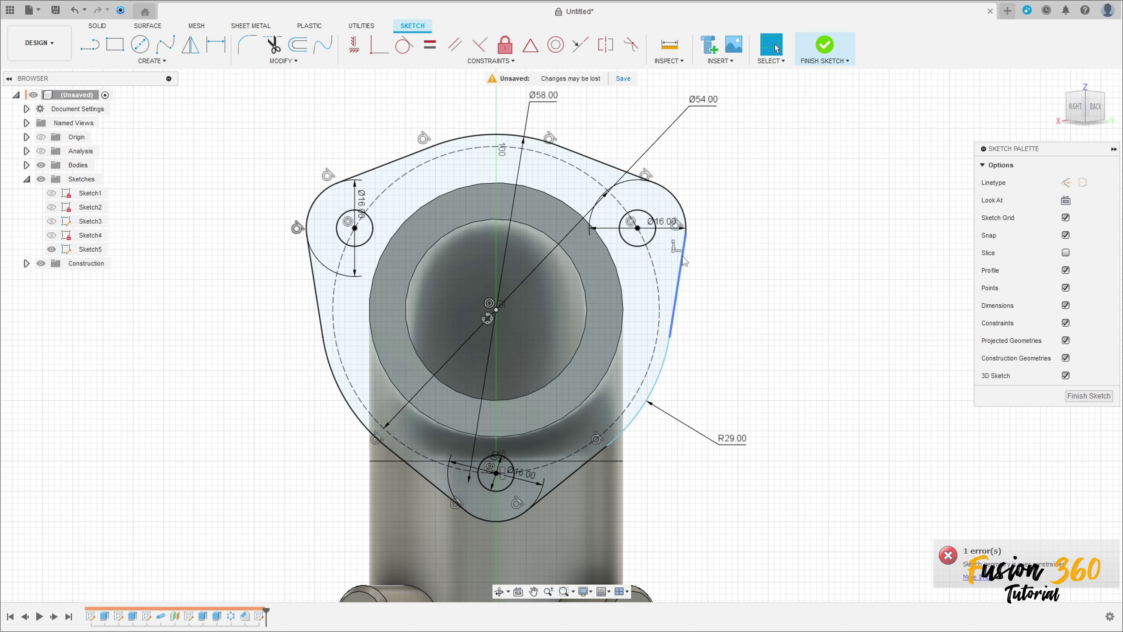
scroll(678, 277, "up", 4)
left_click(404, 44)
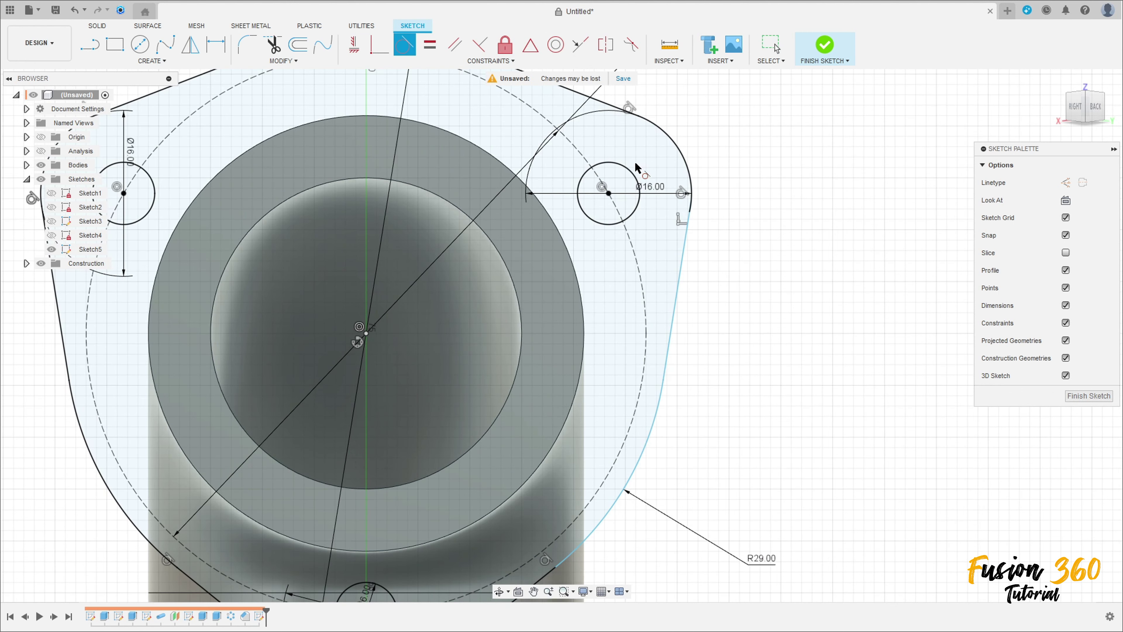
left_click(687, 250)
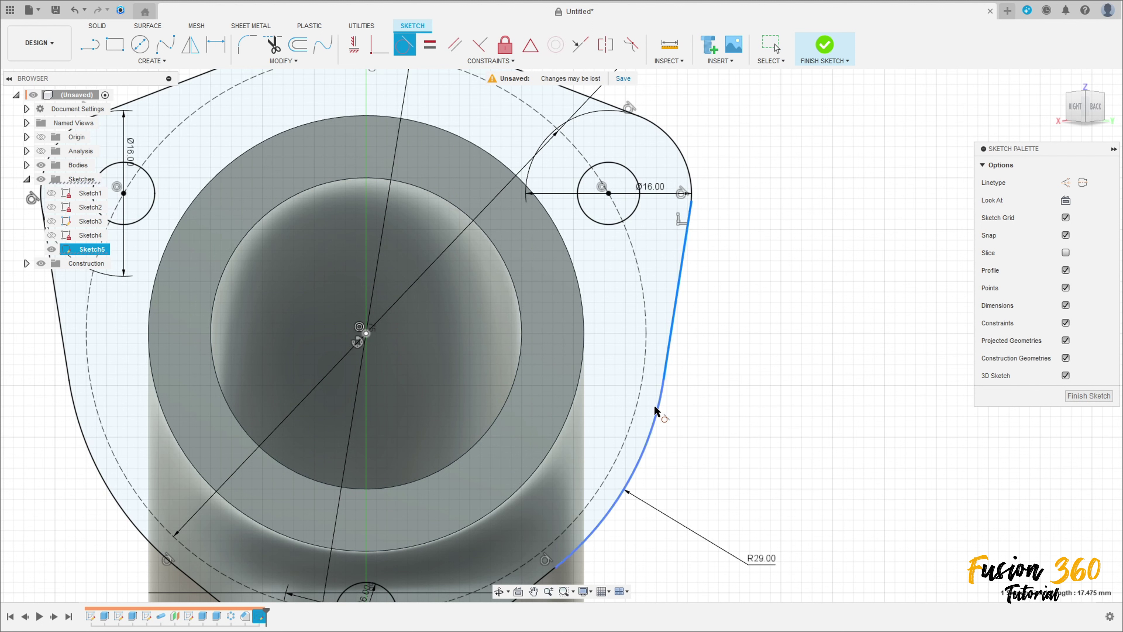
left_click(658, 409)
left_click(686, 248)
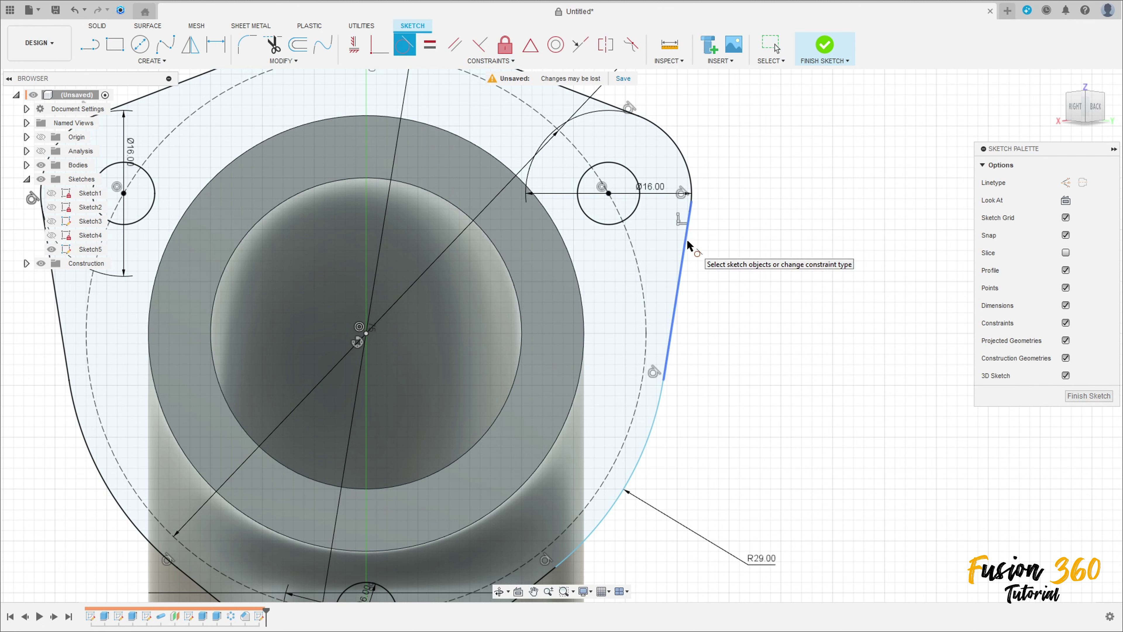
left_click(697, 203)
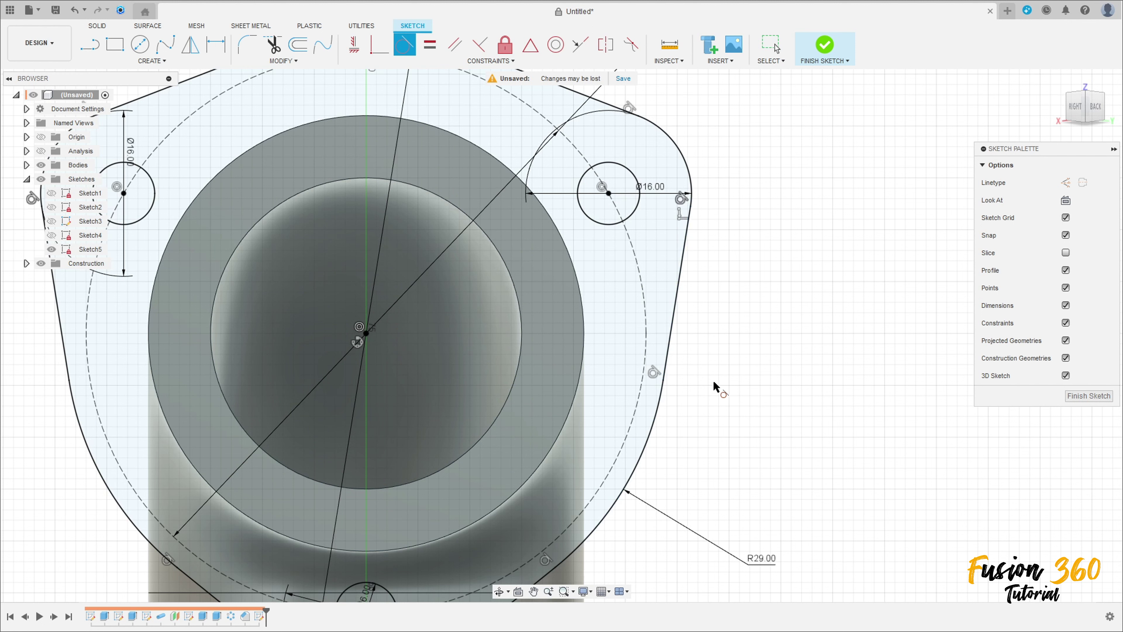
Orbit to an angled view and finish the flange sketch
scroll(667, 466, "down", 3)
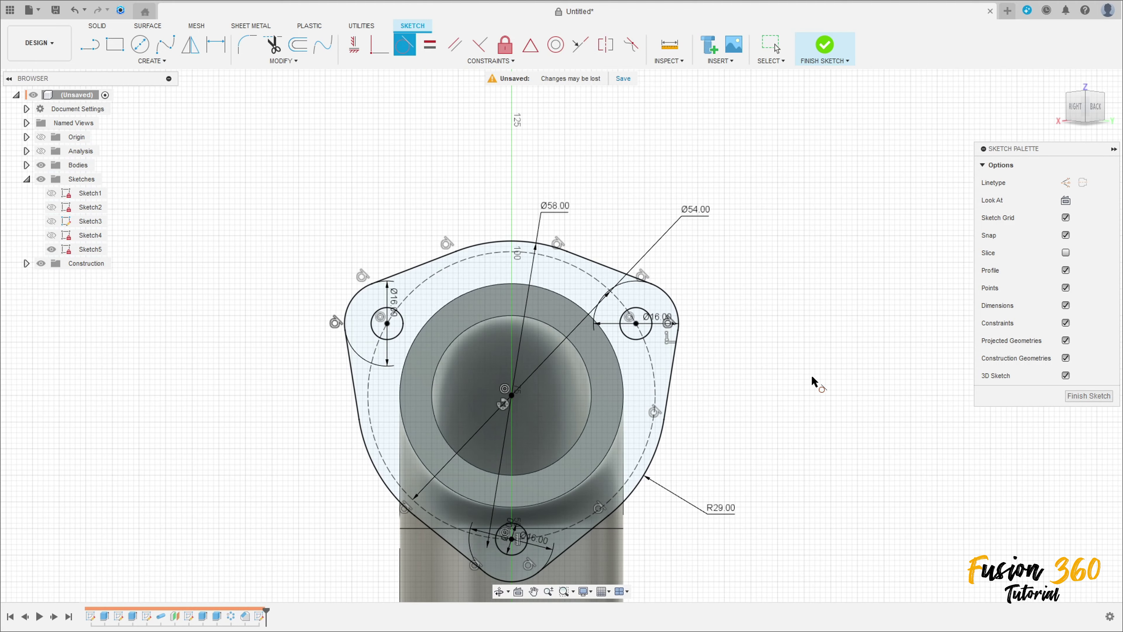
mouse_move(812, 381)
middle_mouse_down("shift")
mouse_move(797, 354)
mouse_move(792, 376)
mouse_move(846, 378)
middle_mouse_up("shift")
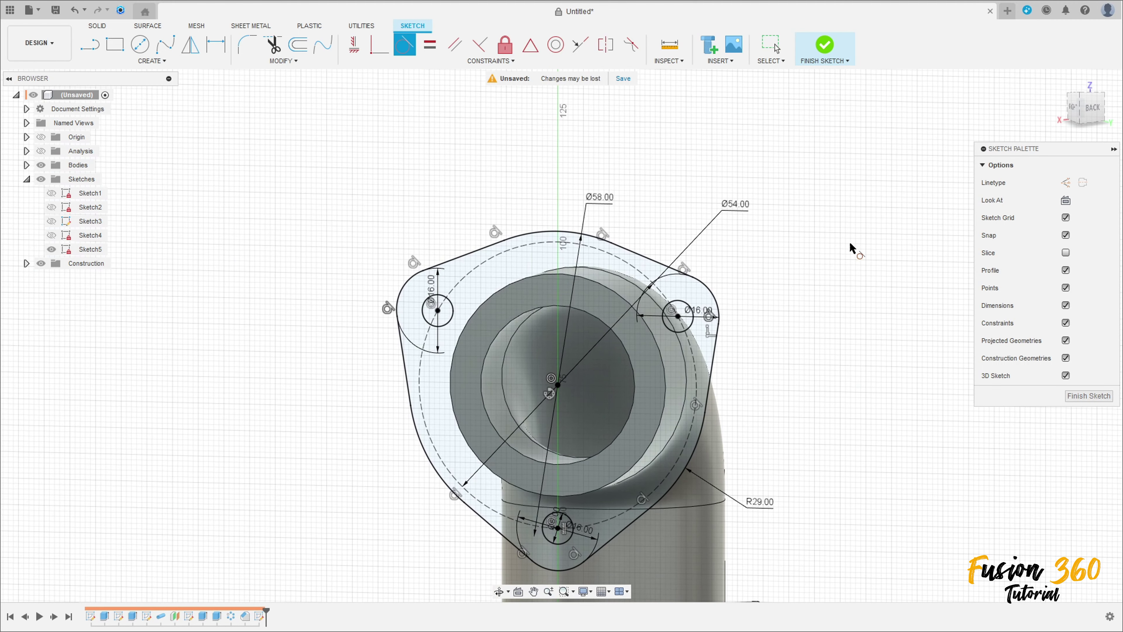
left_click(825, 44)
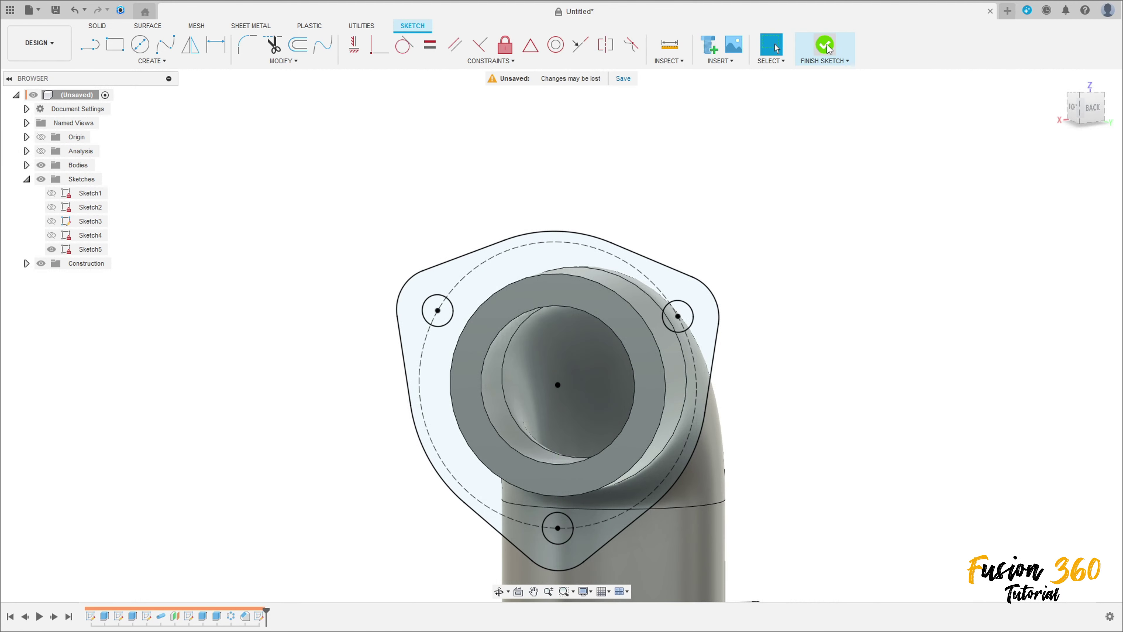
Extrude the three-lobed flange profile -6 mm toward the elbow as a Join
left_click(484, 288)
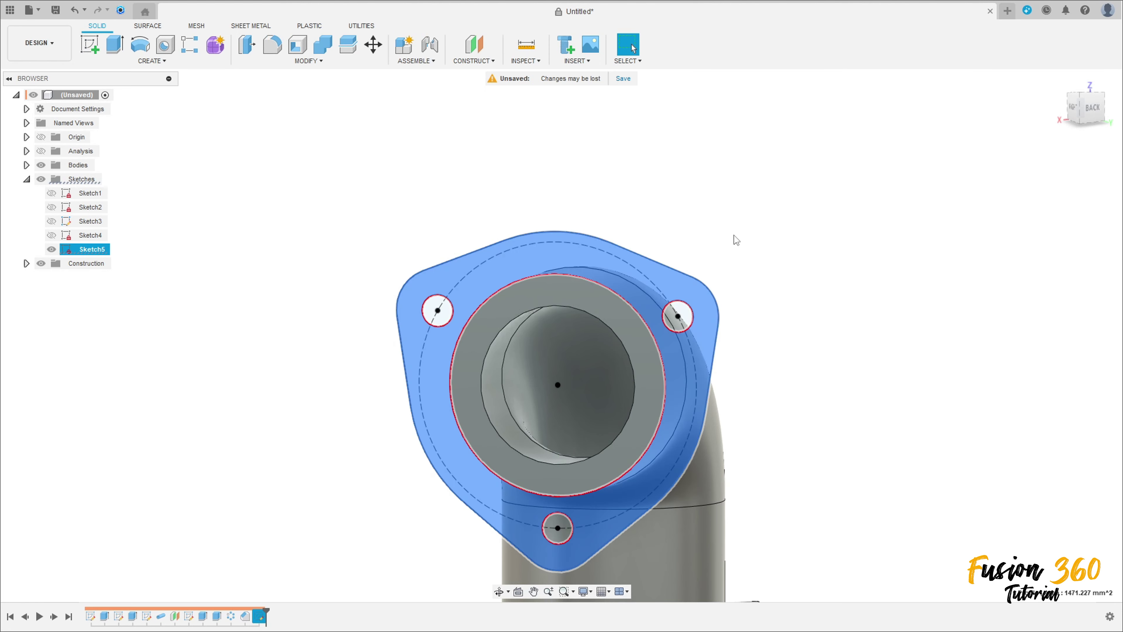
middle_click_drag(735, 241, 523, 356, "shift")
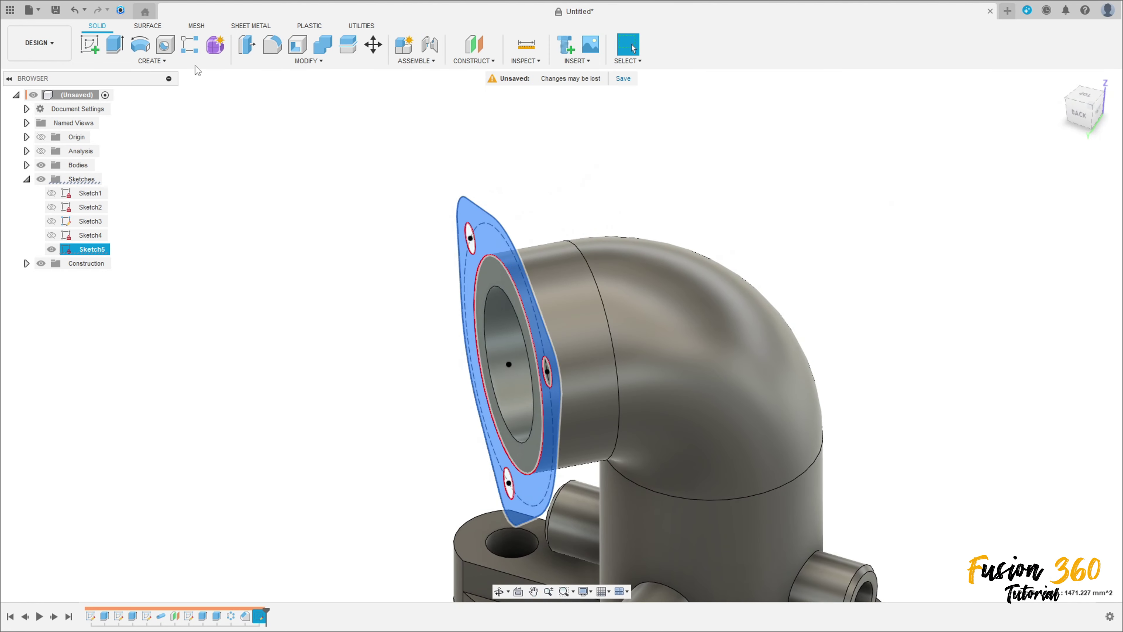
left_click(116, 51)
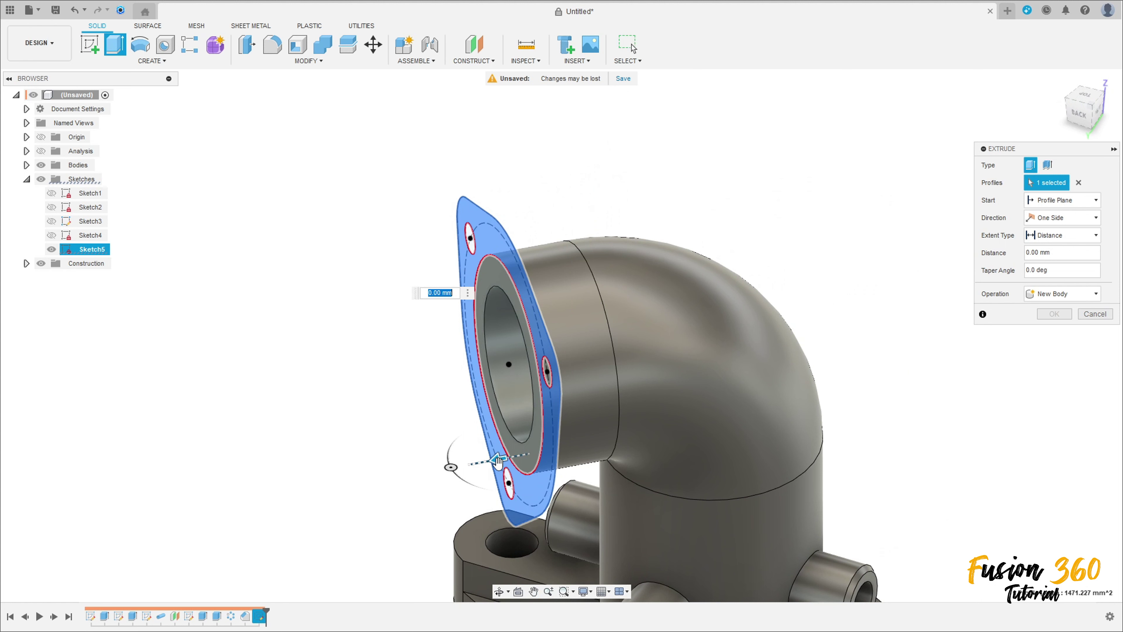
left_click_drag(498, 461, 536, 458)
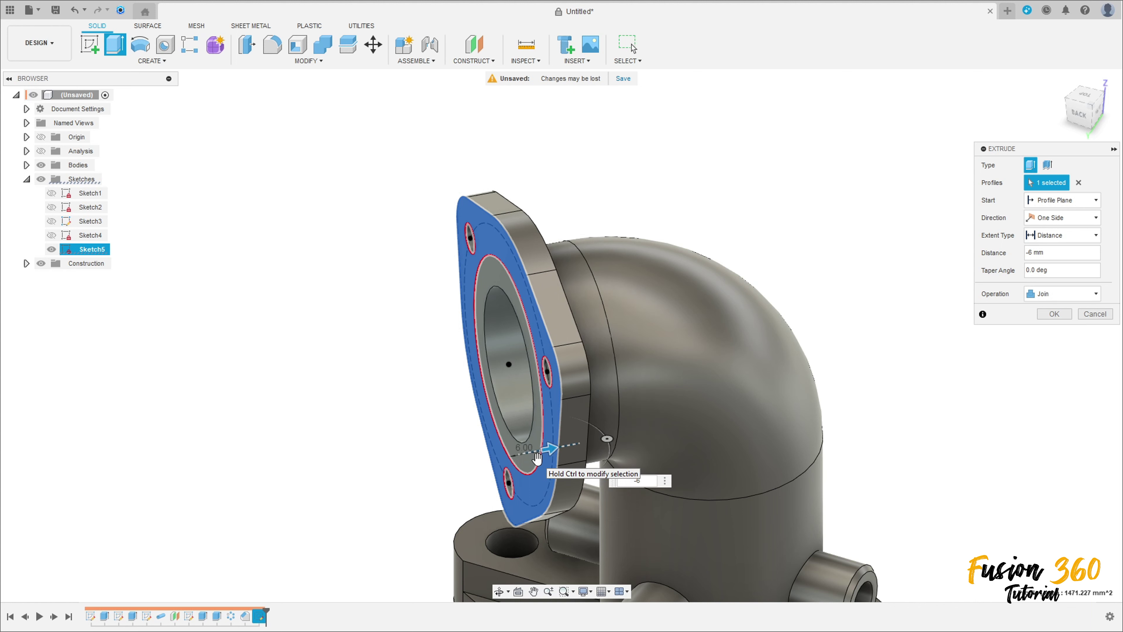
left_click(1054, 313)
scroll(577, 479, "down", 3)
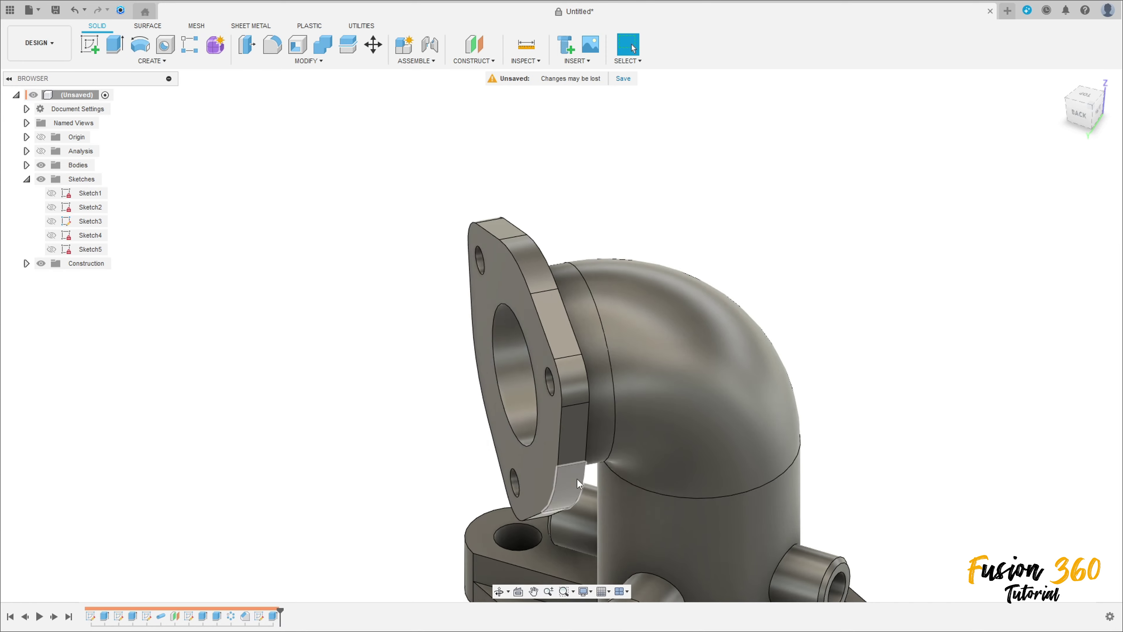
middle_click_drag(578, 479, 903, 339, "shift")
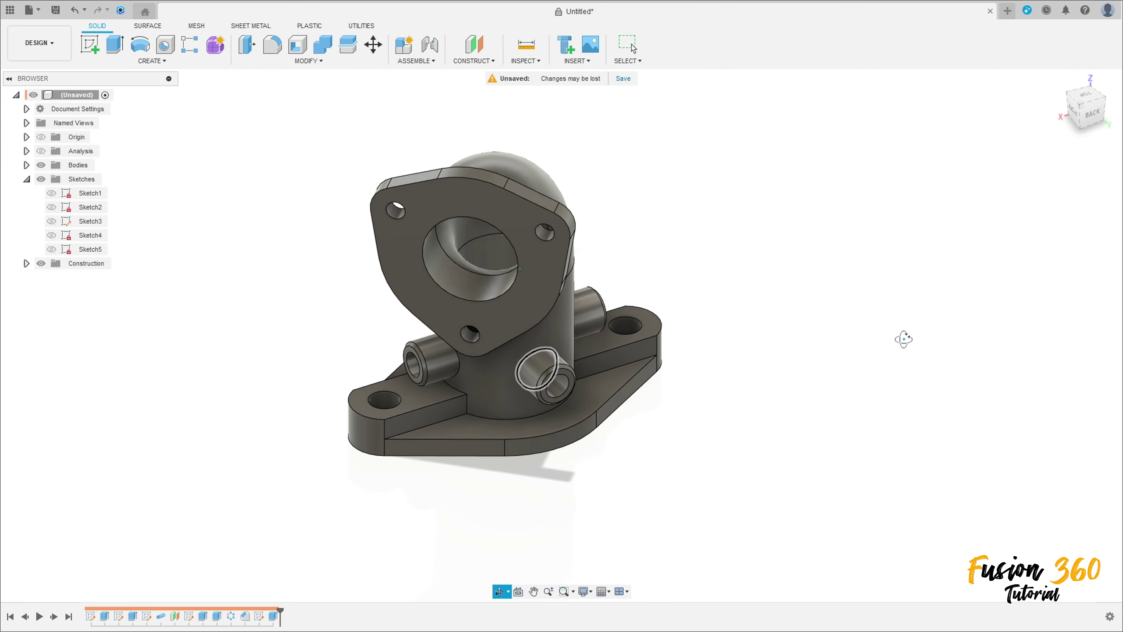